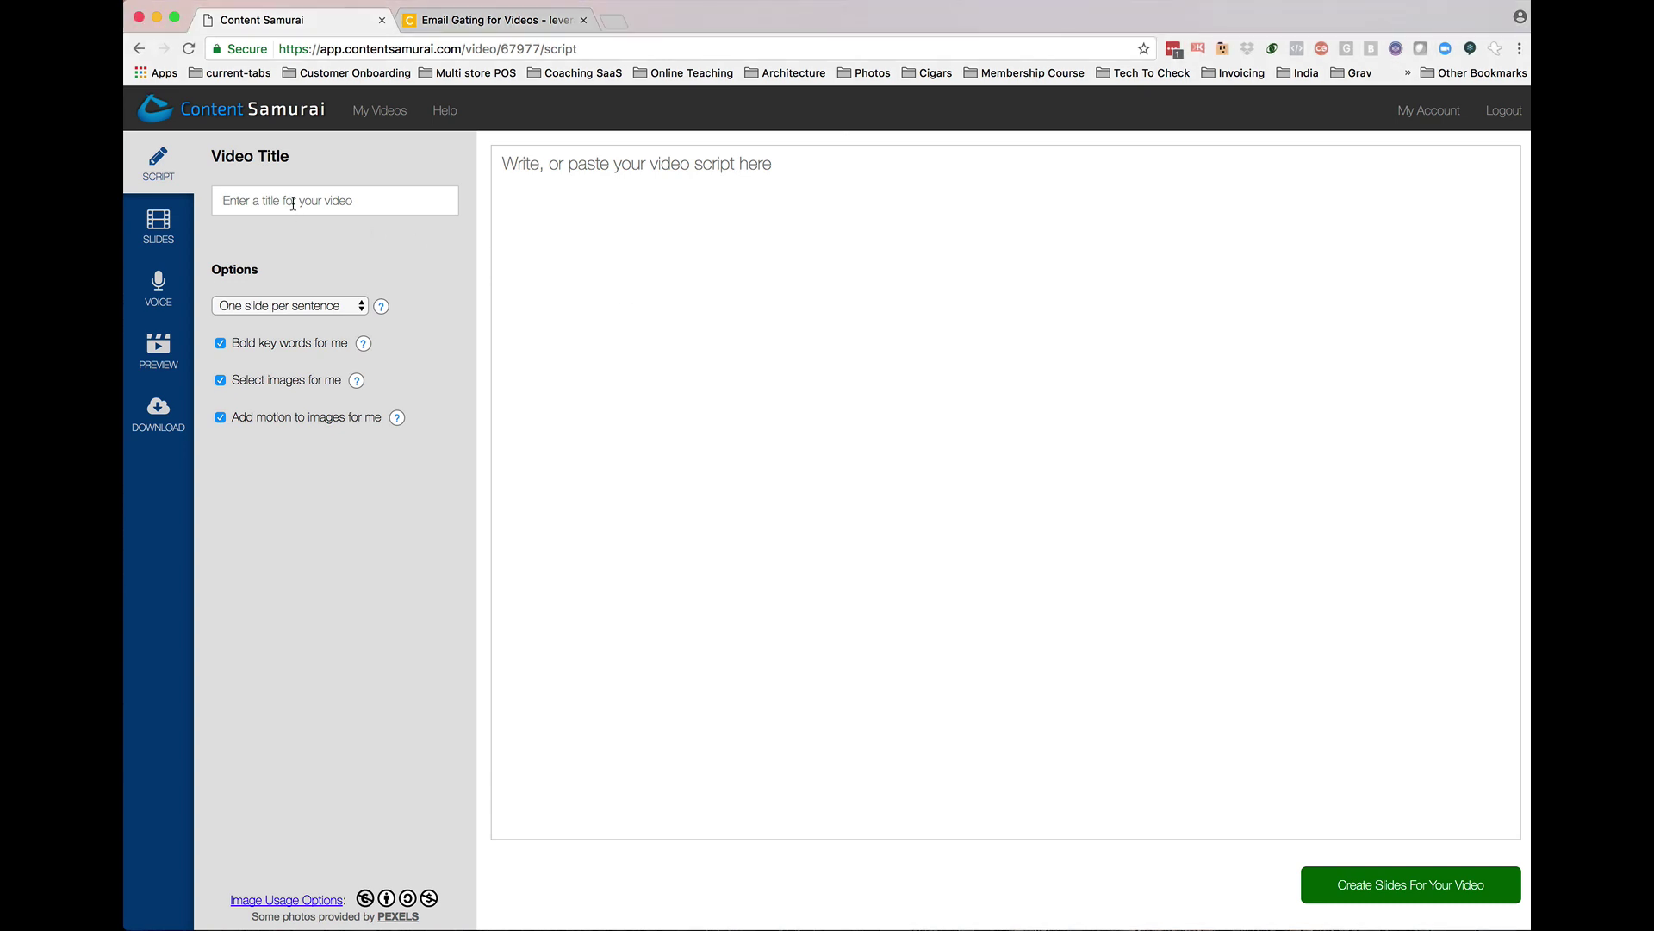
- Copy the blog title 'Email Gating for Videos – leveraging ConvertPlayer' into the Video Title box
left_click(474, 22)
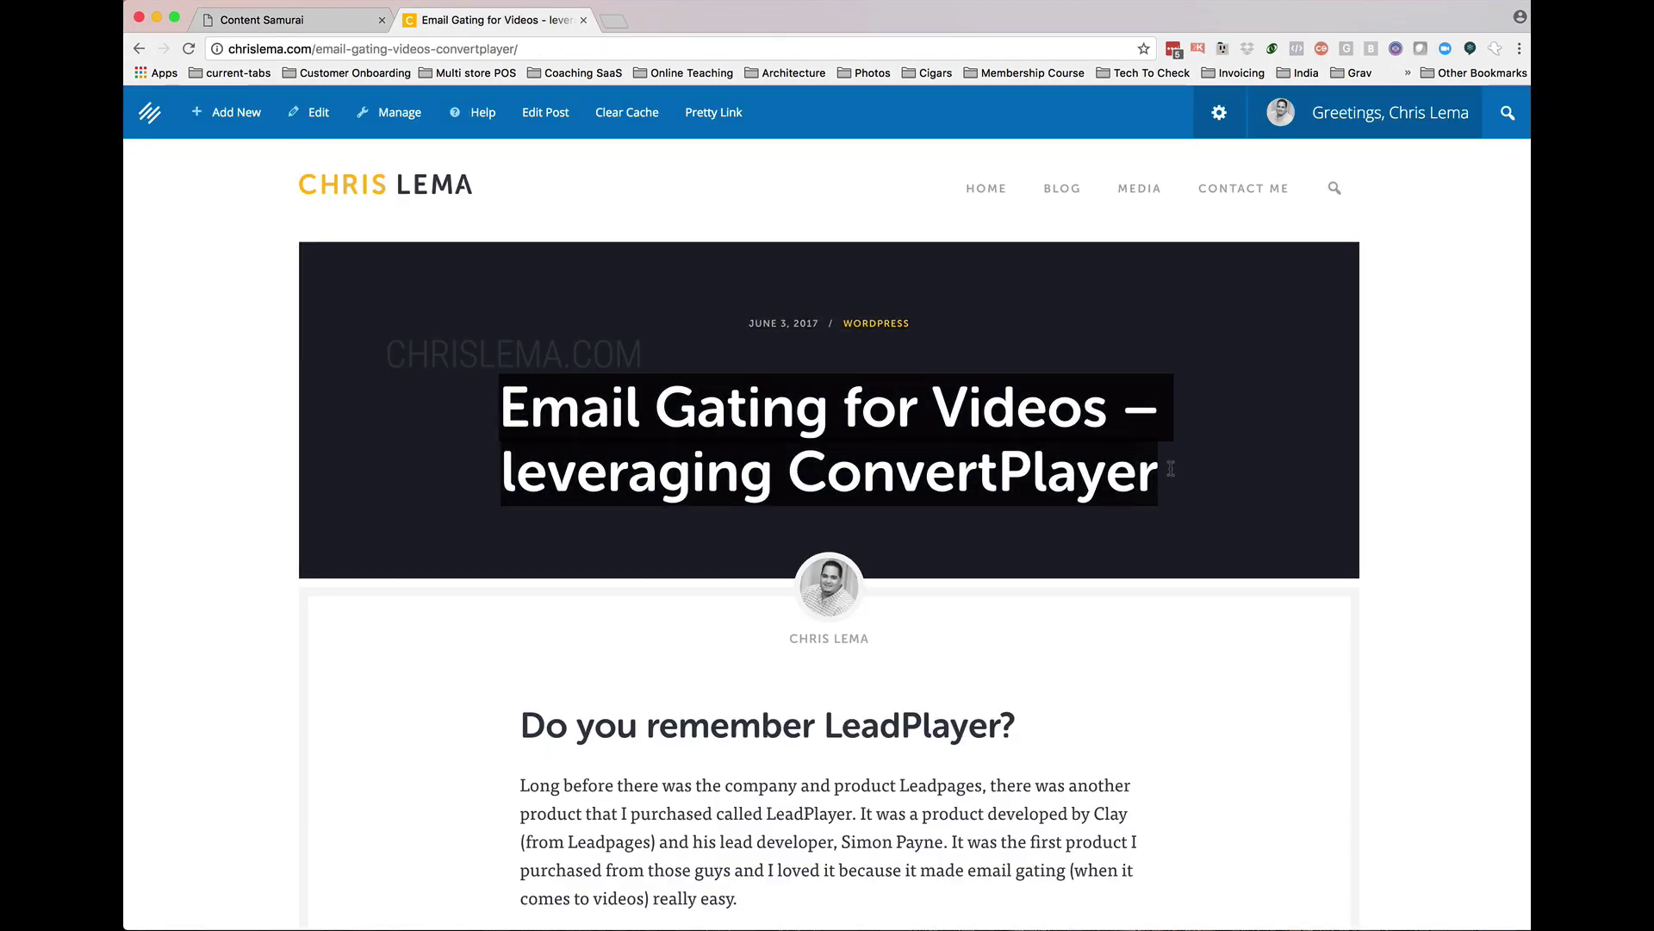
left_click(303, 24)
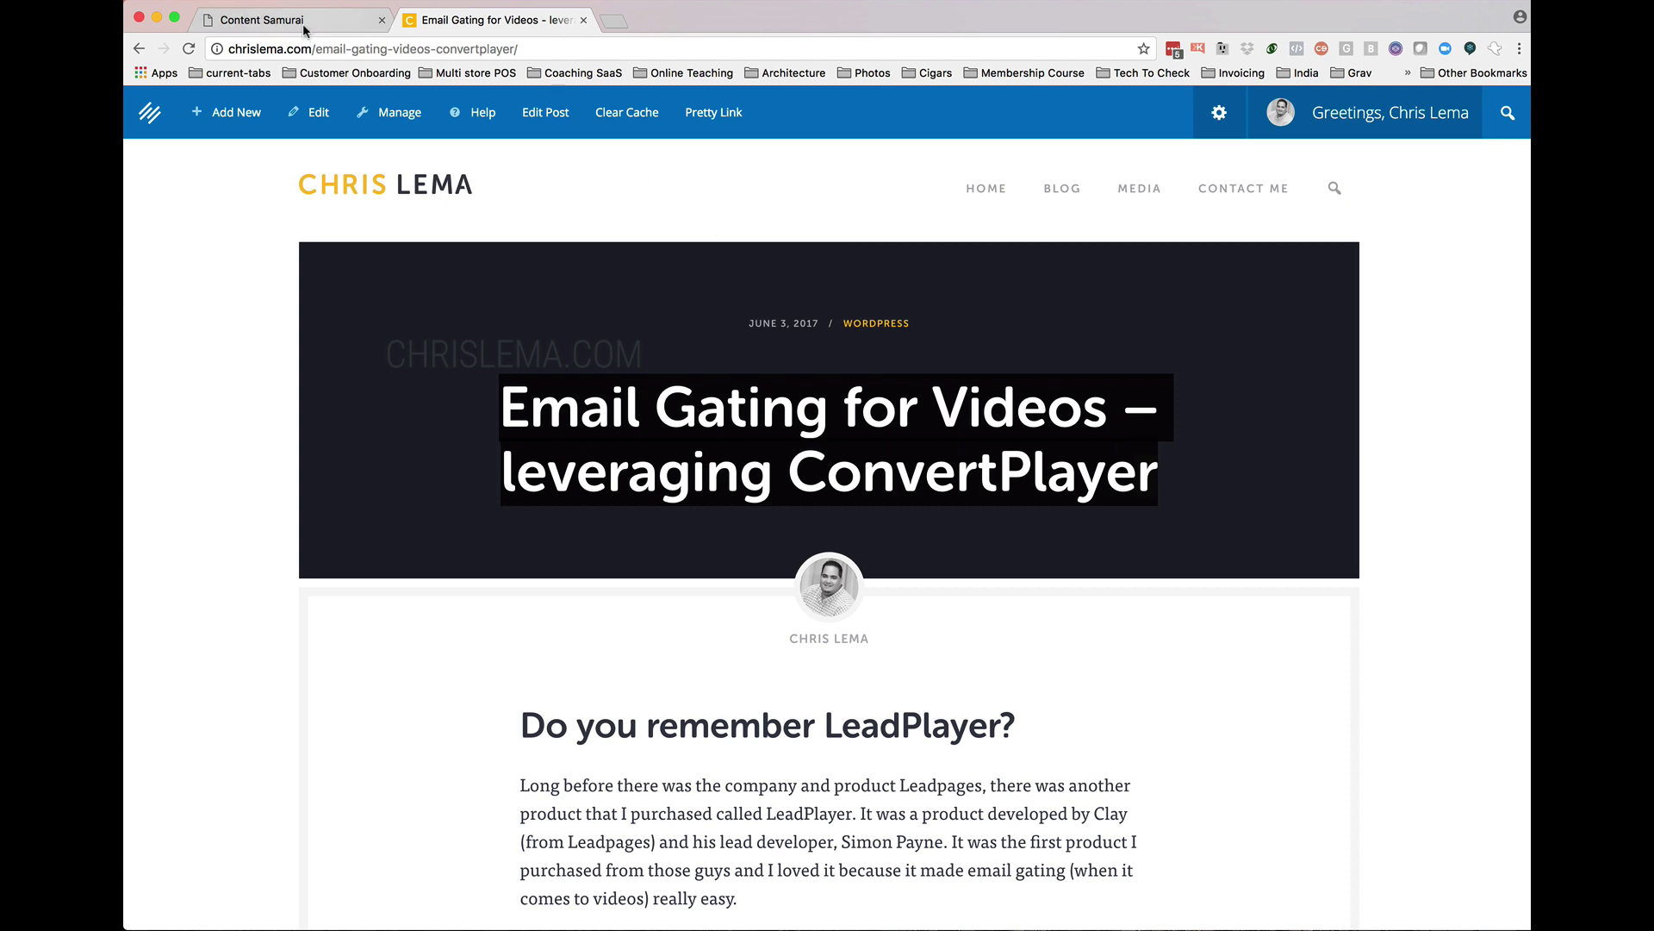
left_click(349, 193)
type("Email Gating for Videos – leveraging ConvertPlayer")
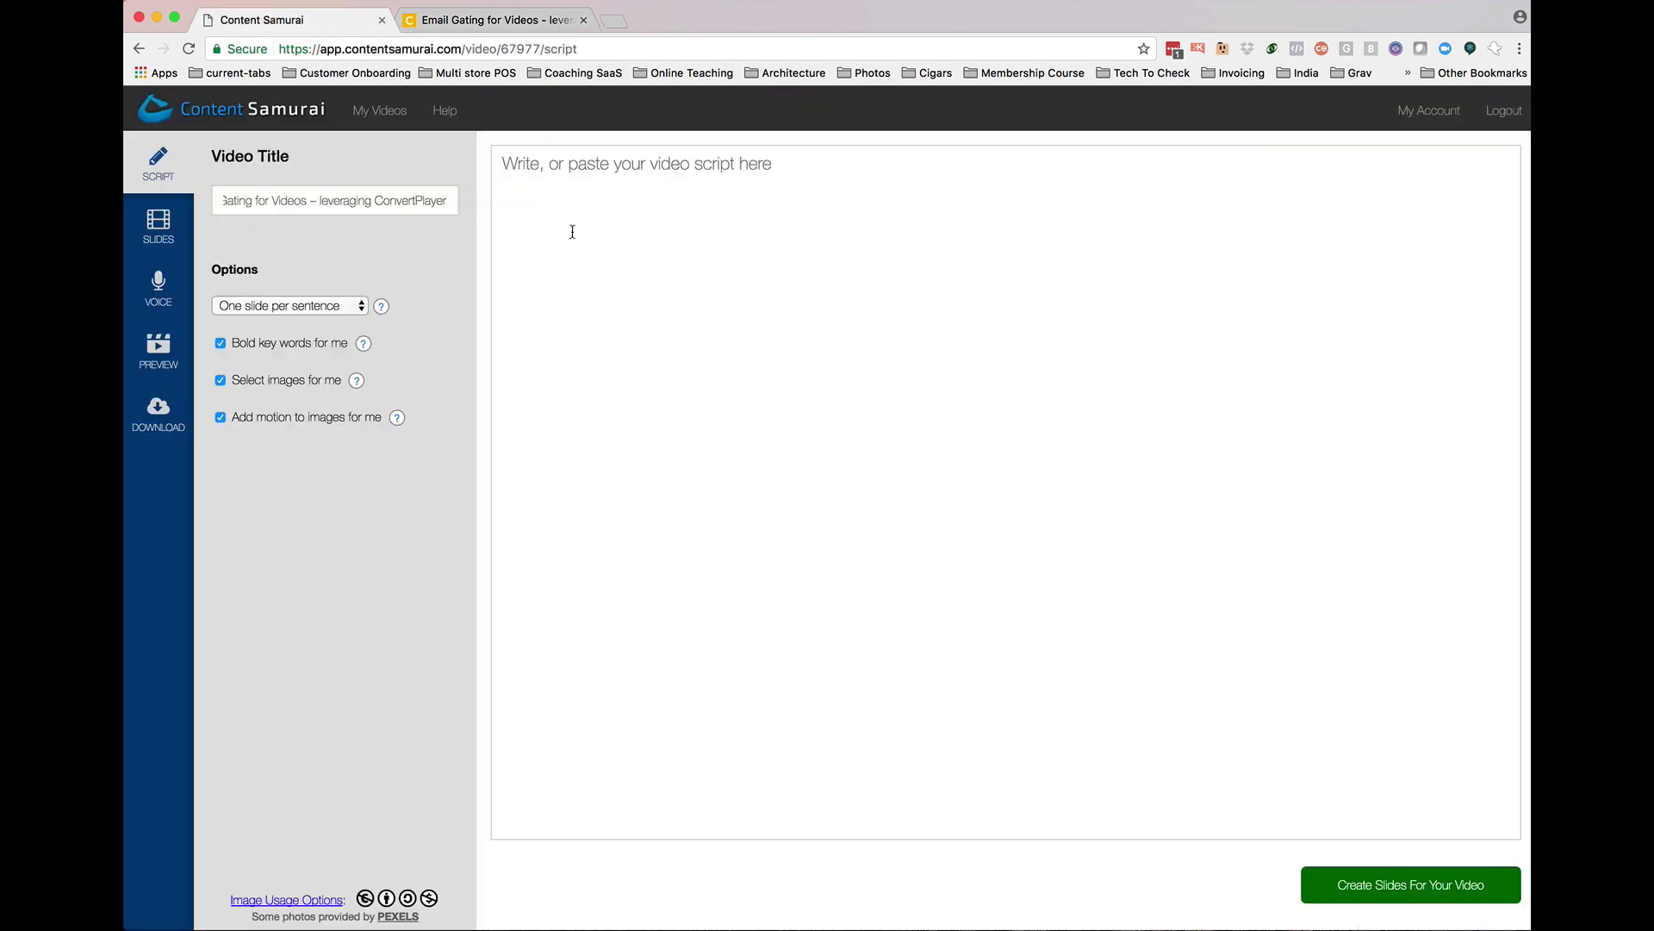
- Select the blog post body from 'Do you remember LeadPlayer?' through 'entirety.' and copy it
left_click(495, 20)
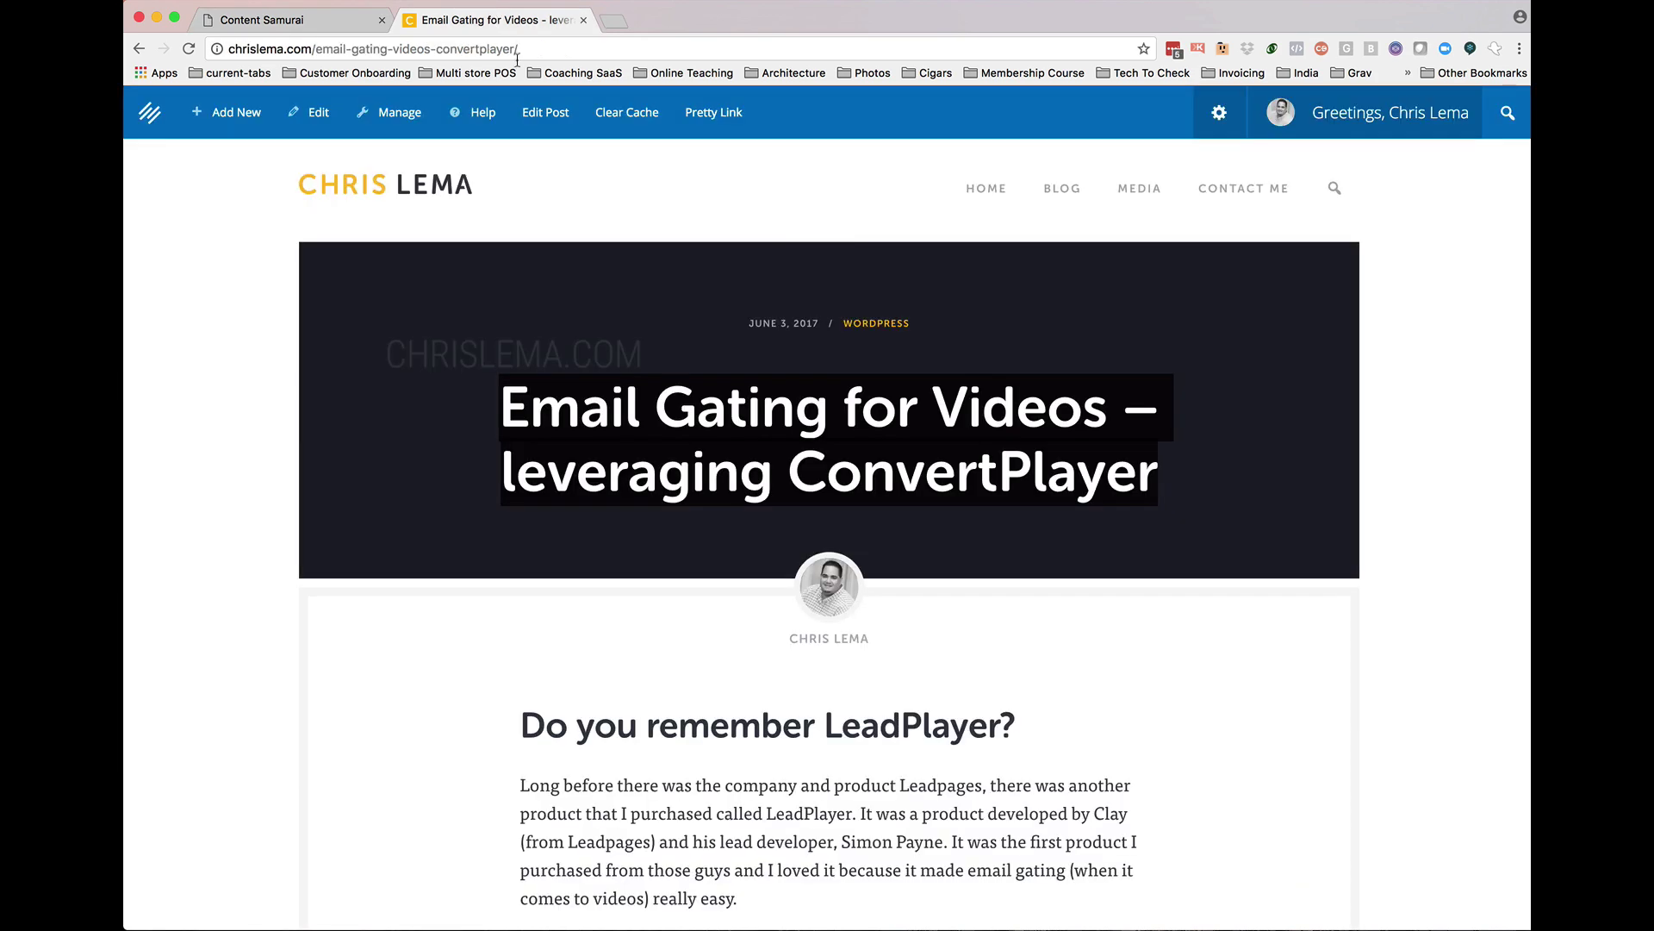
scroll(577, 354, "down", 10)
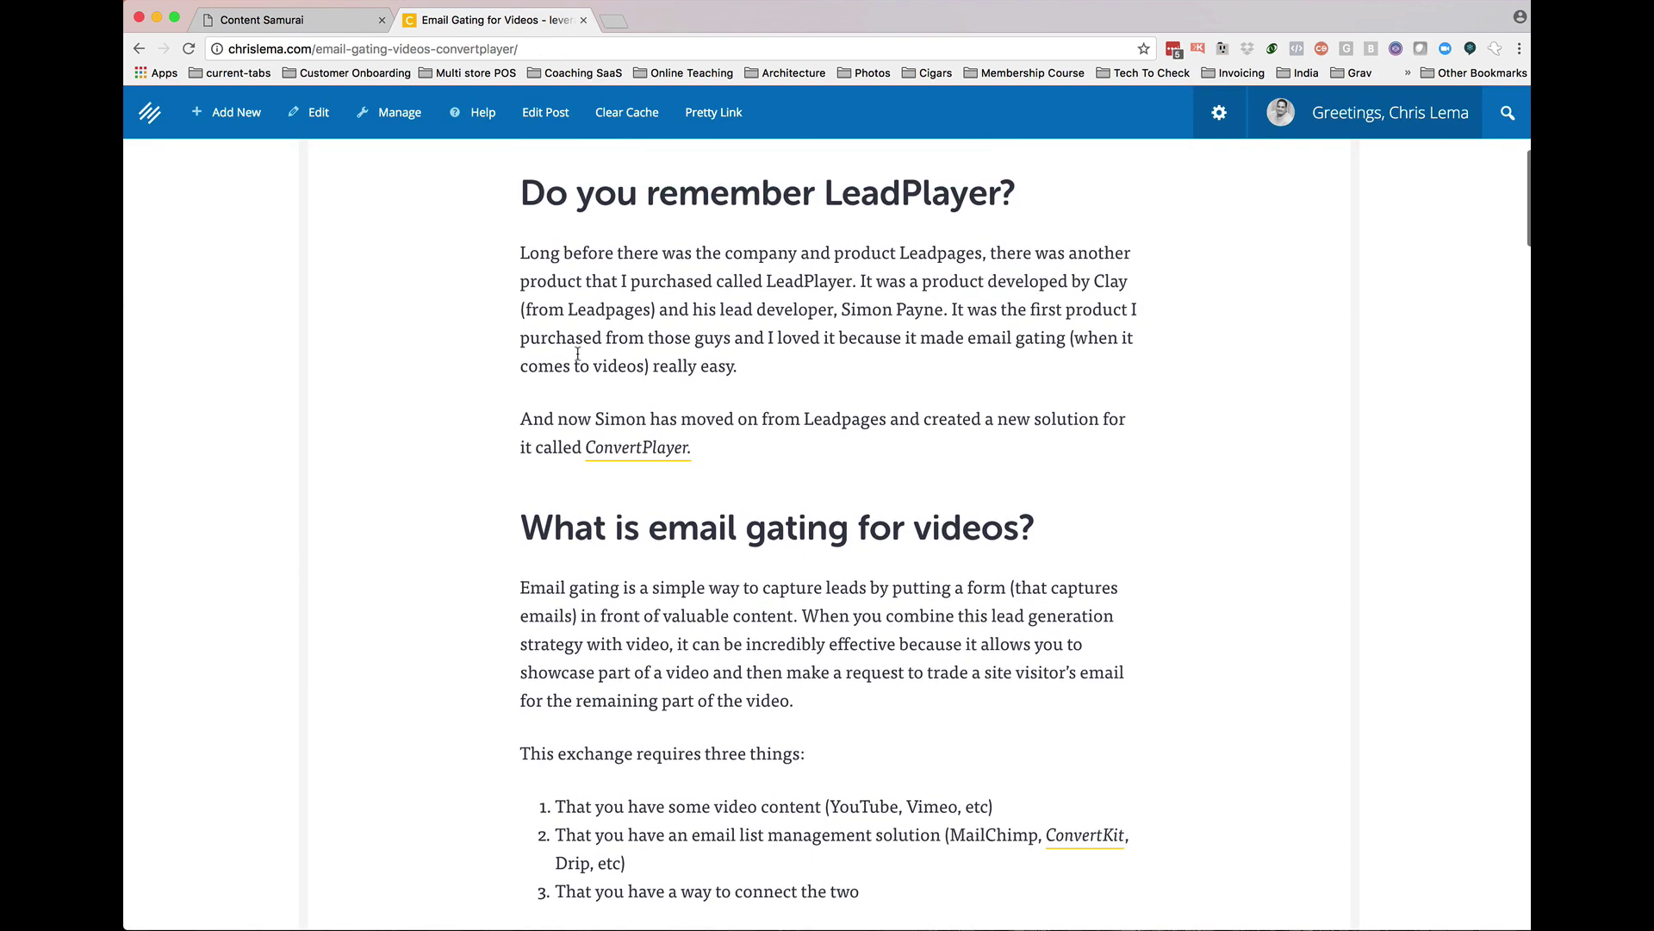
scroll(577, 353, "up", 2)
left_click_drag(521, 274, 882, 844)
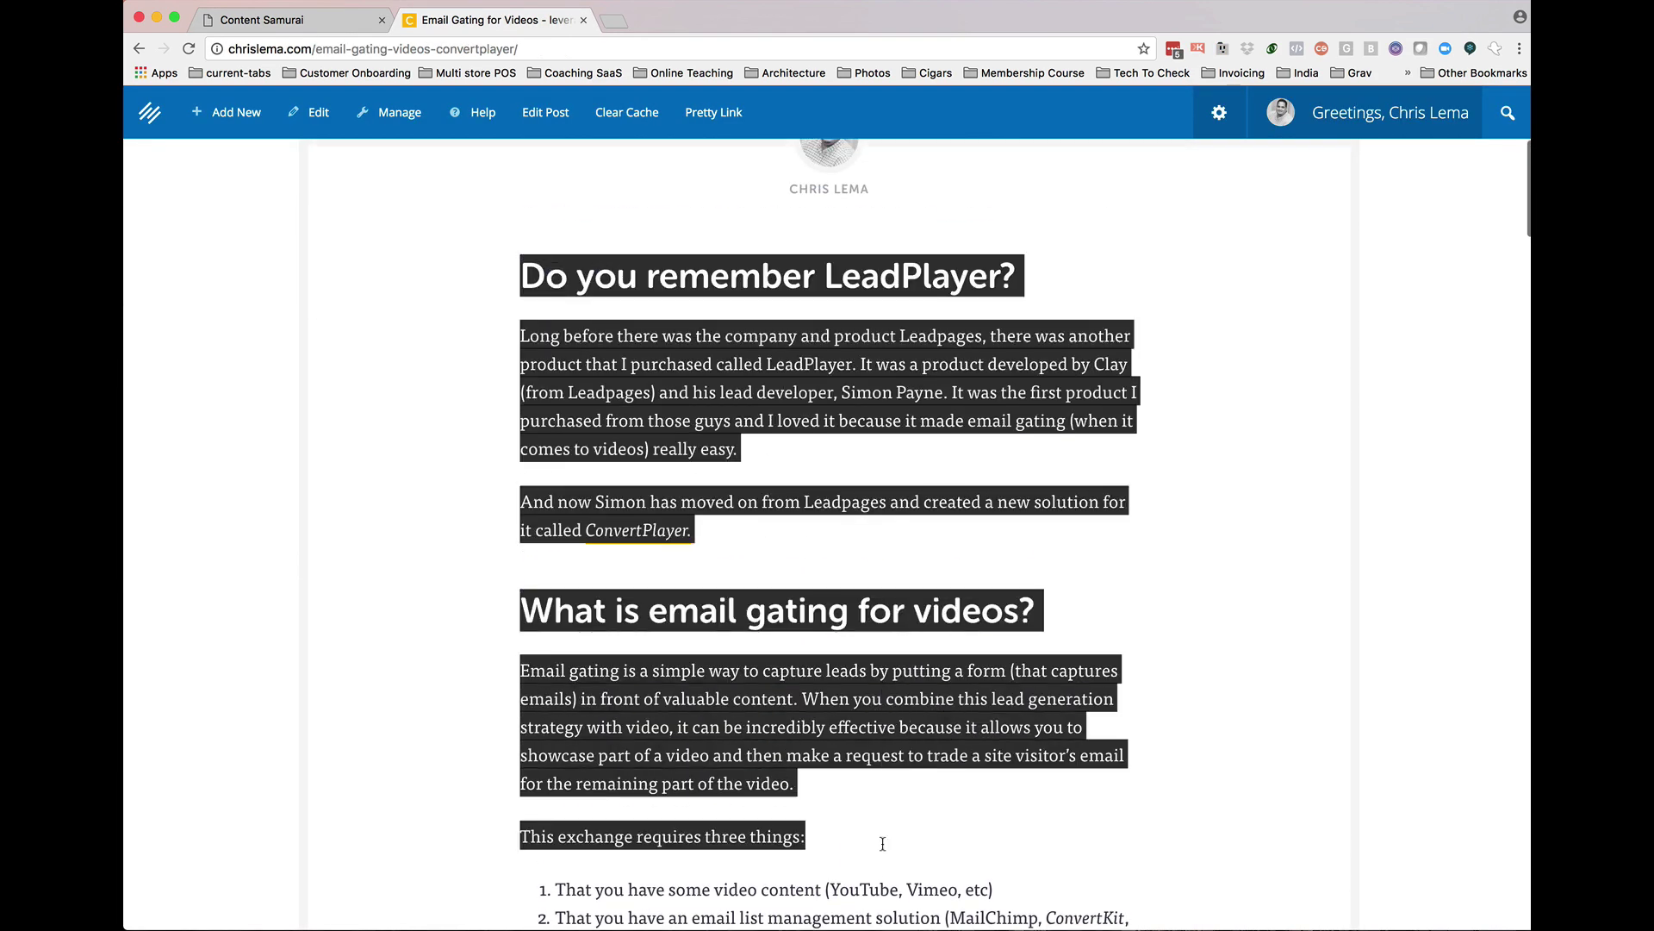
scroll(877, 871, "down", 15)
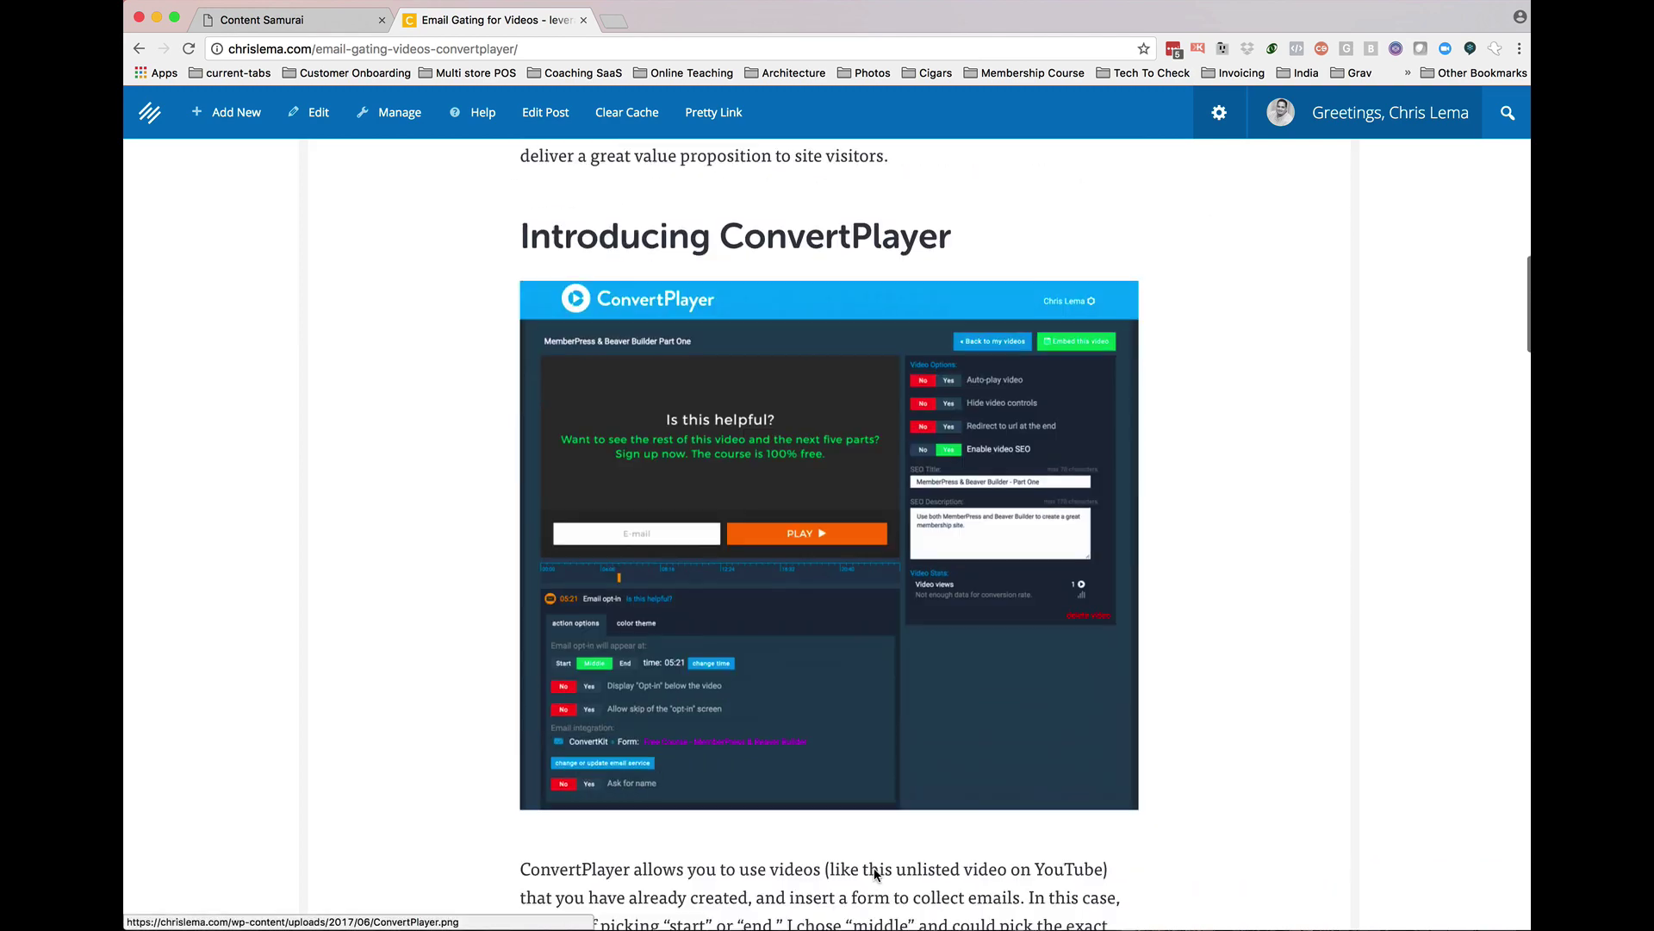
scroll(875, 873, "down", 18)
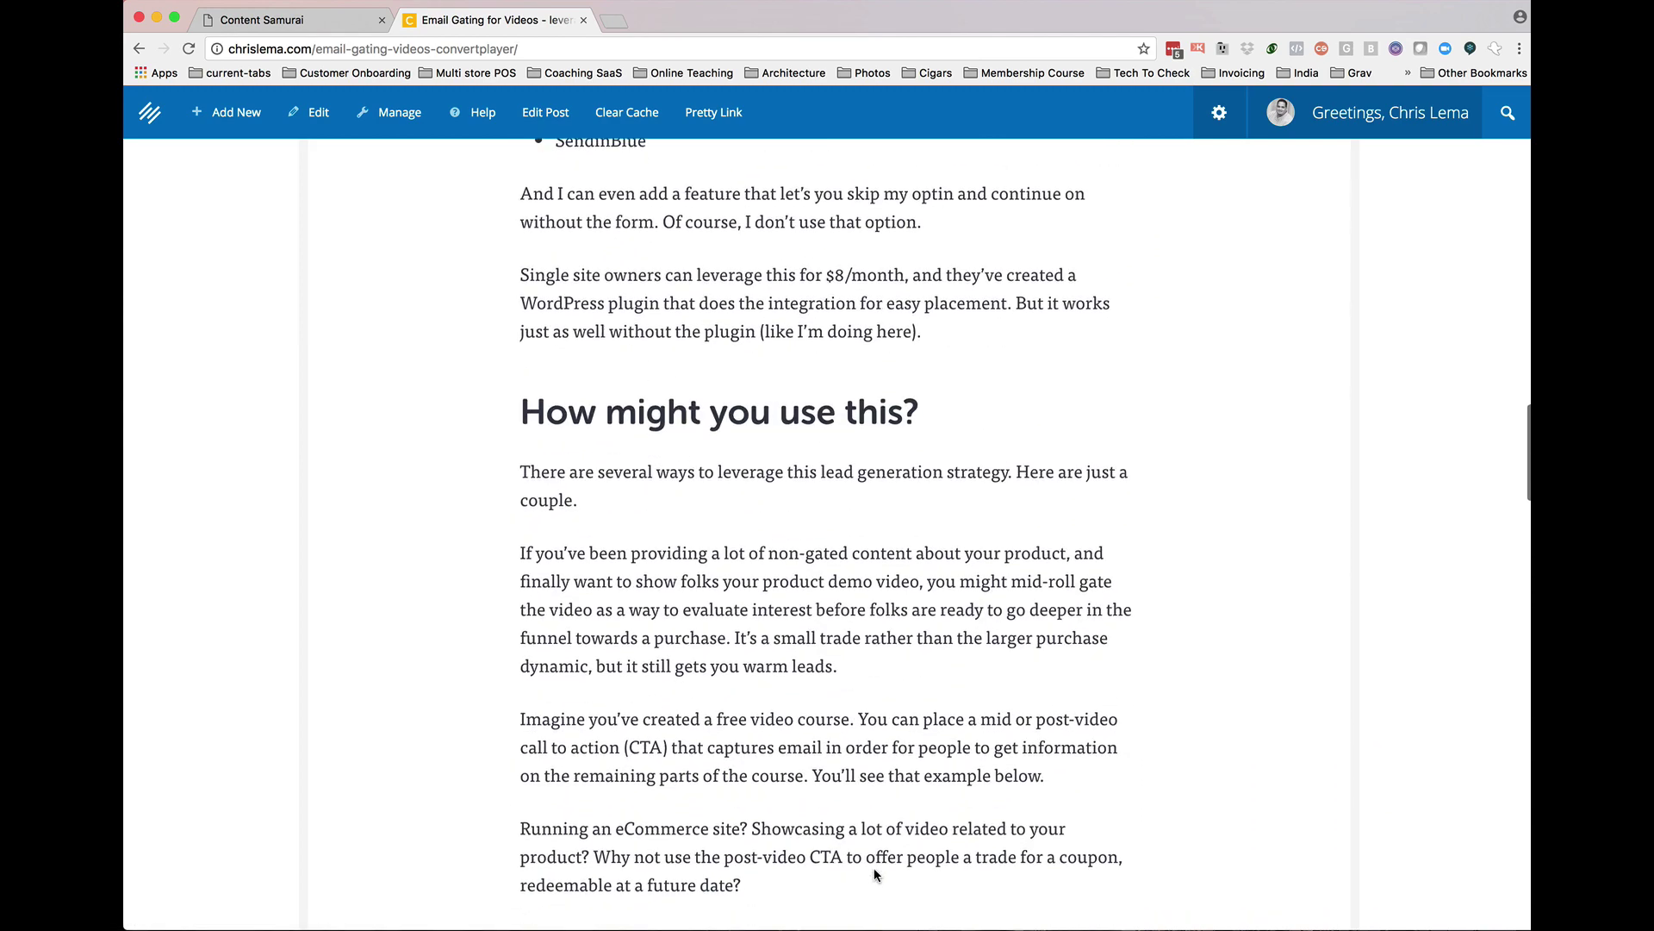
scroll(875, 873, "down", 10)
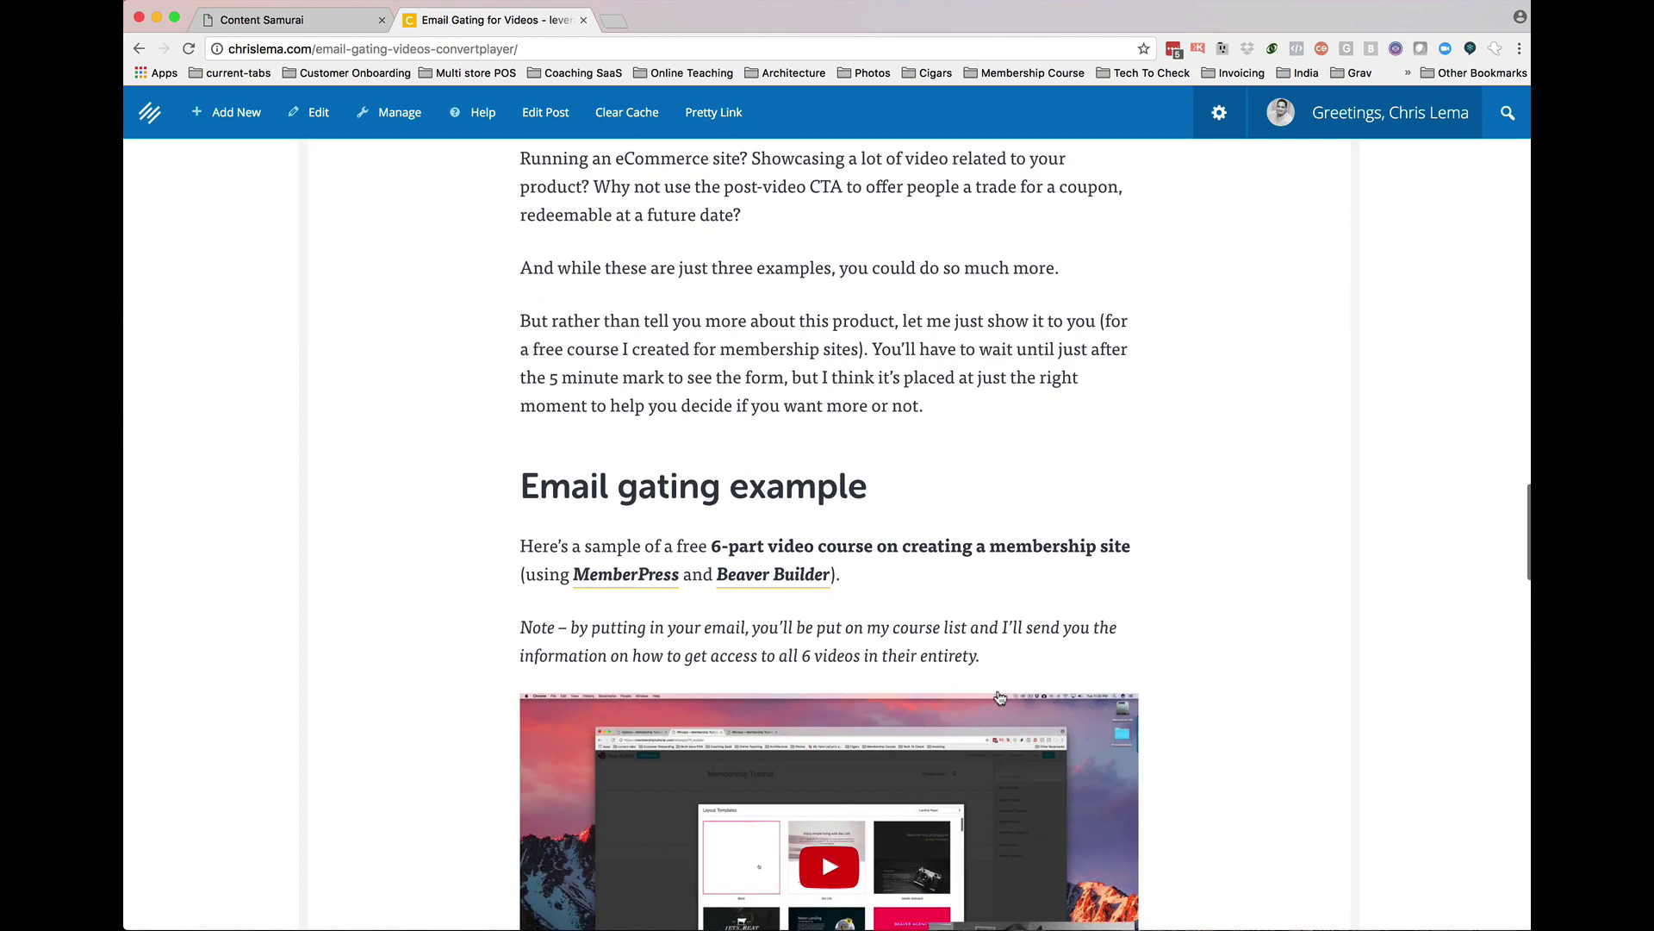
scroll(999, 696, "down", 5)
scroll(1004, 595, "up", 3)
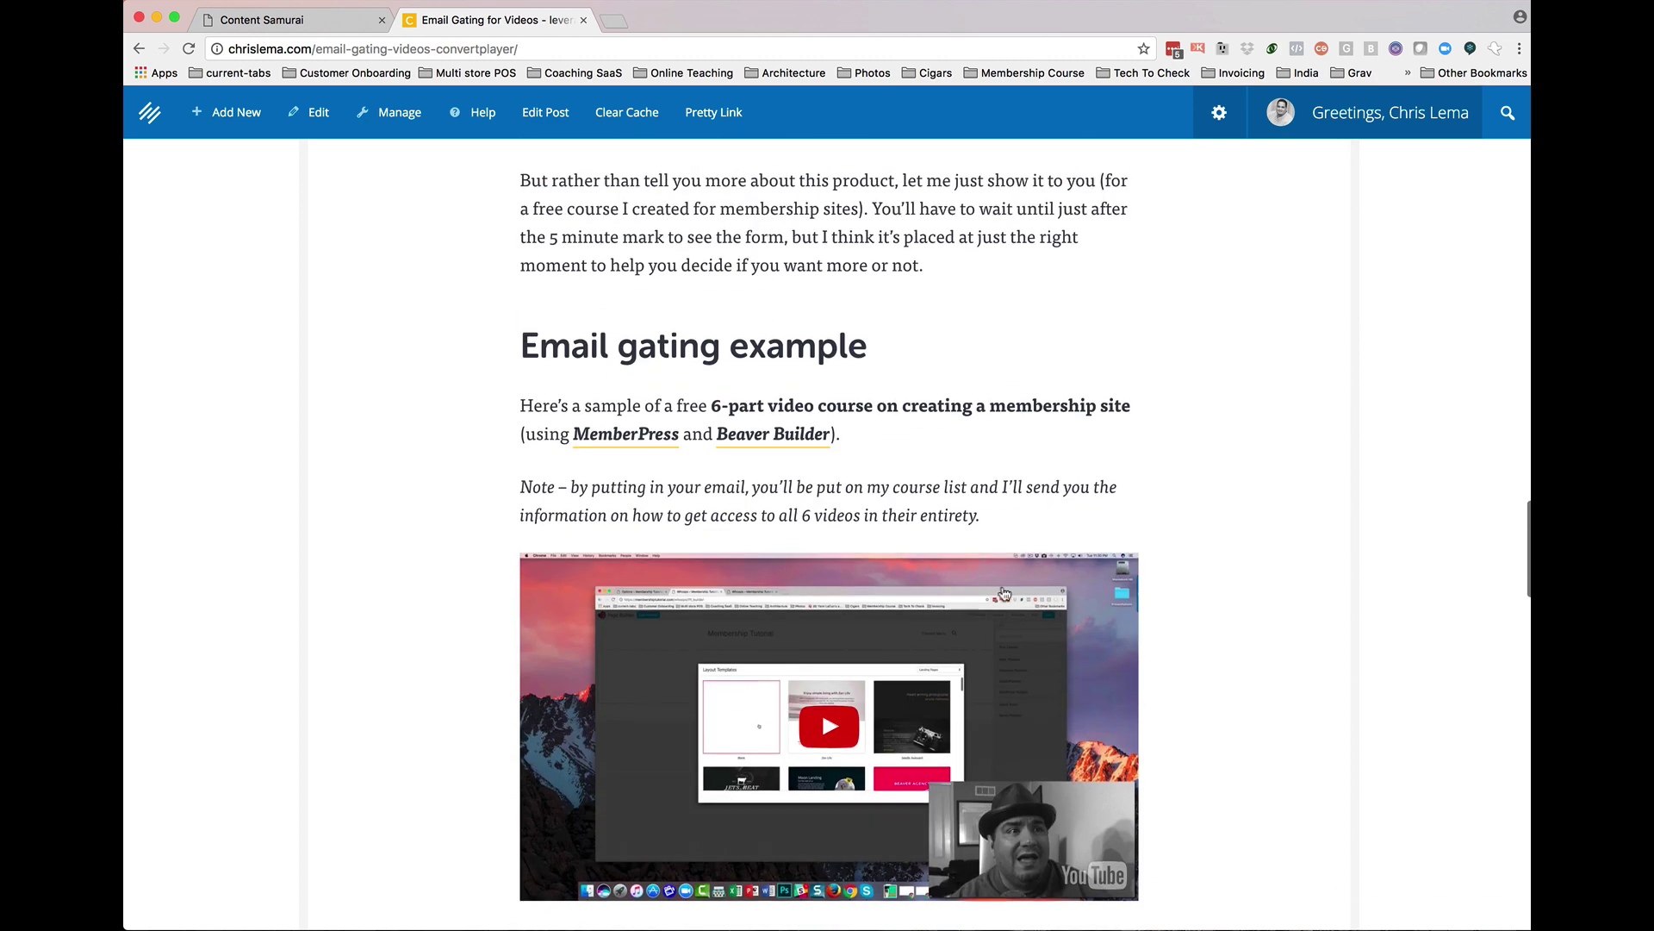
left_click(991, 515, "shift")
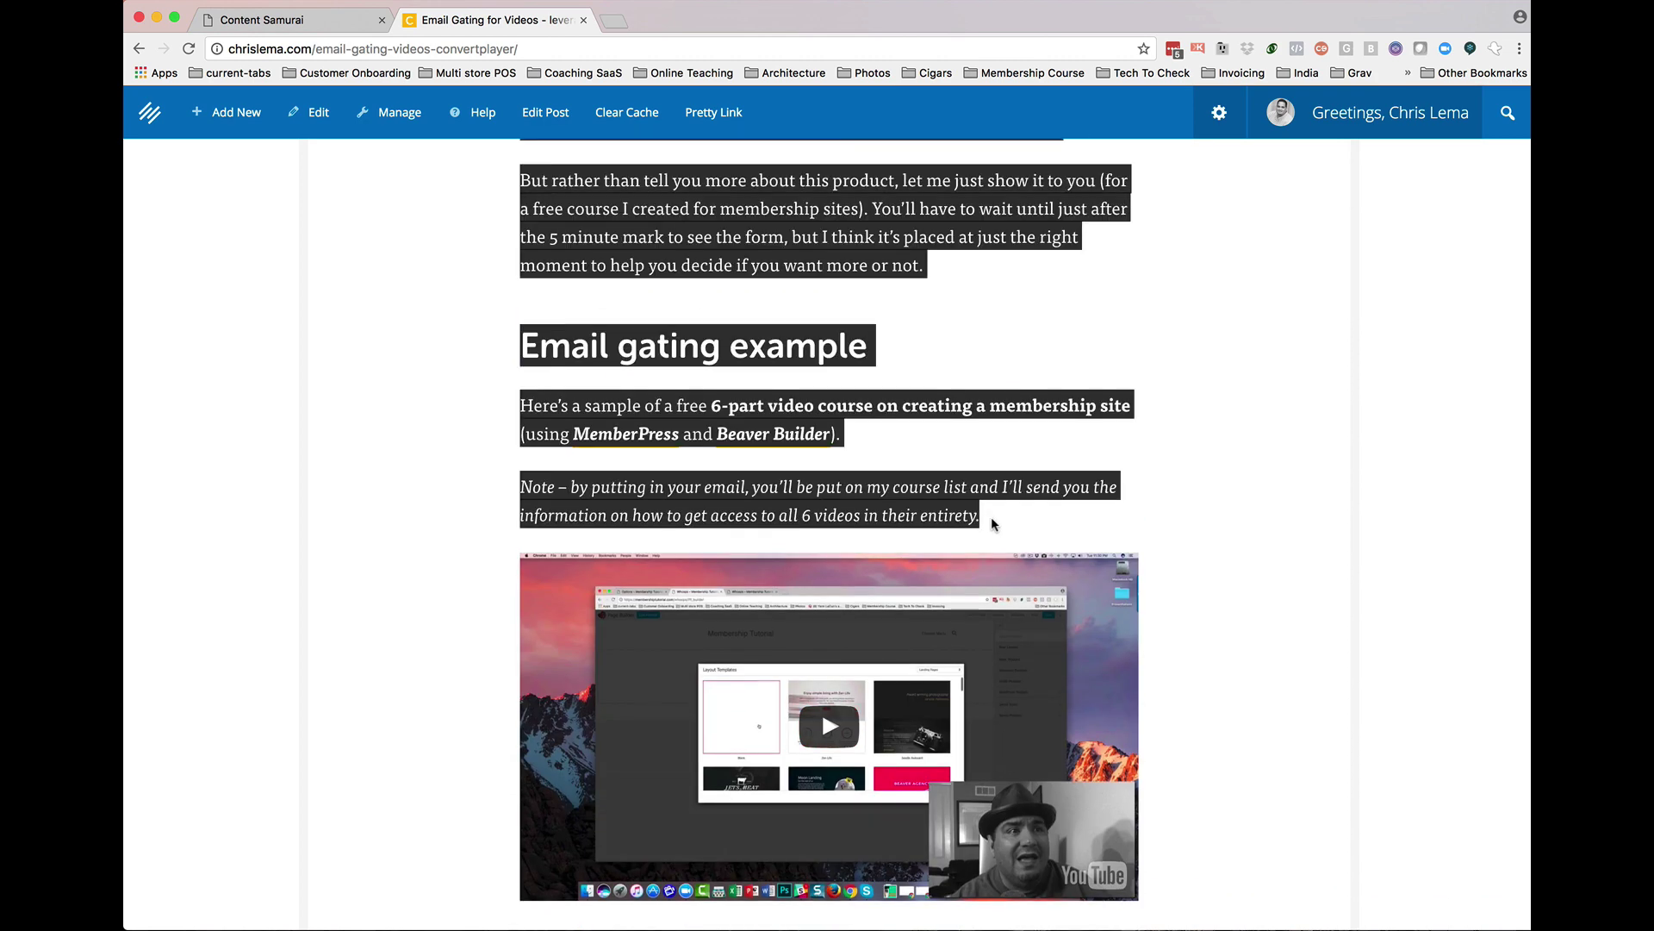
- Paste the copied article text into Content Samurai's empty script box
left_click(301, 20)
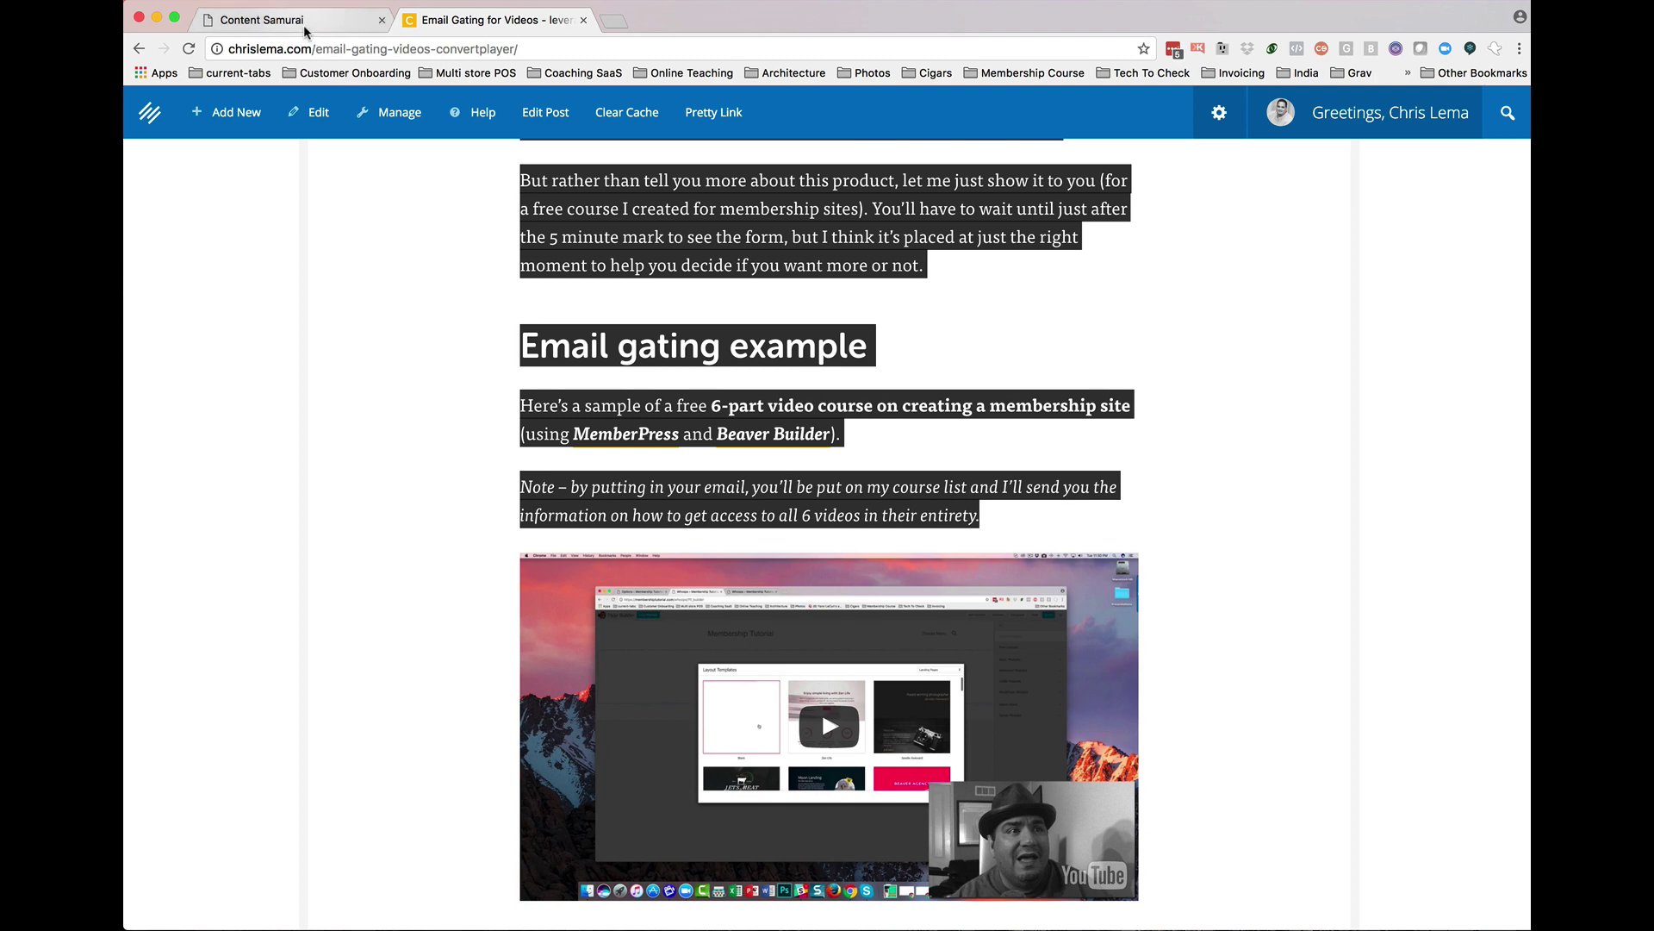
left_click(552, 206)
key("super+v")
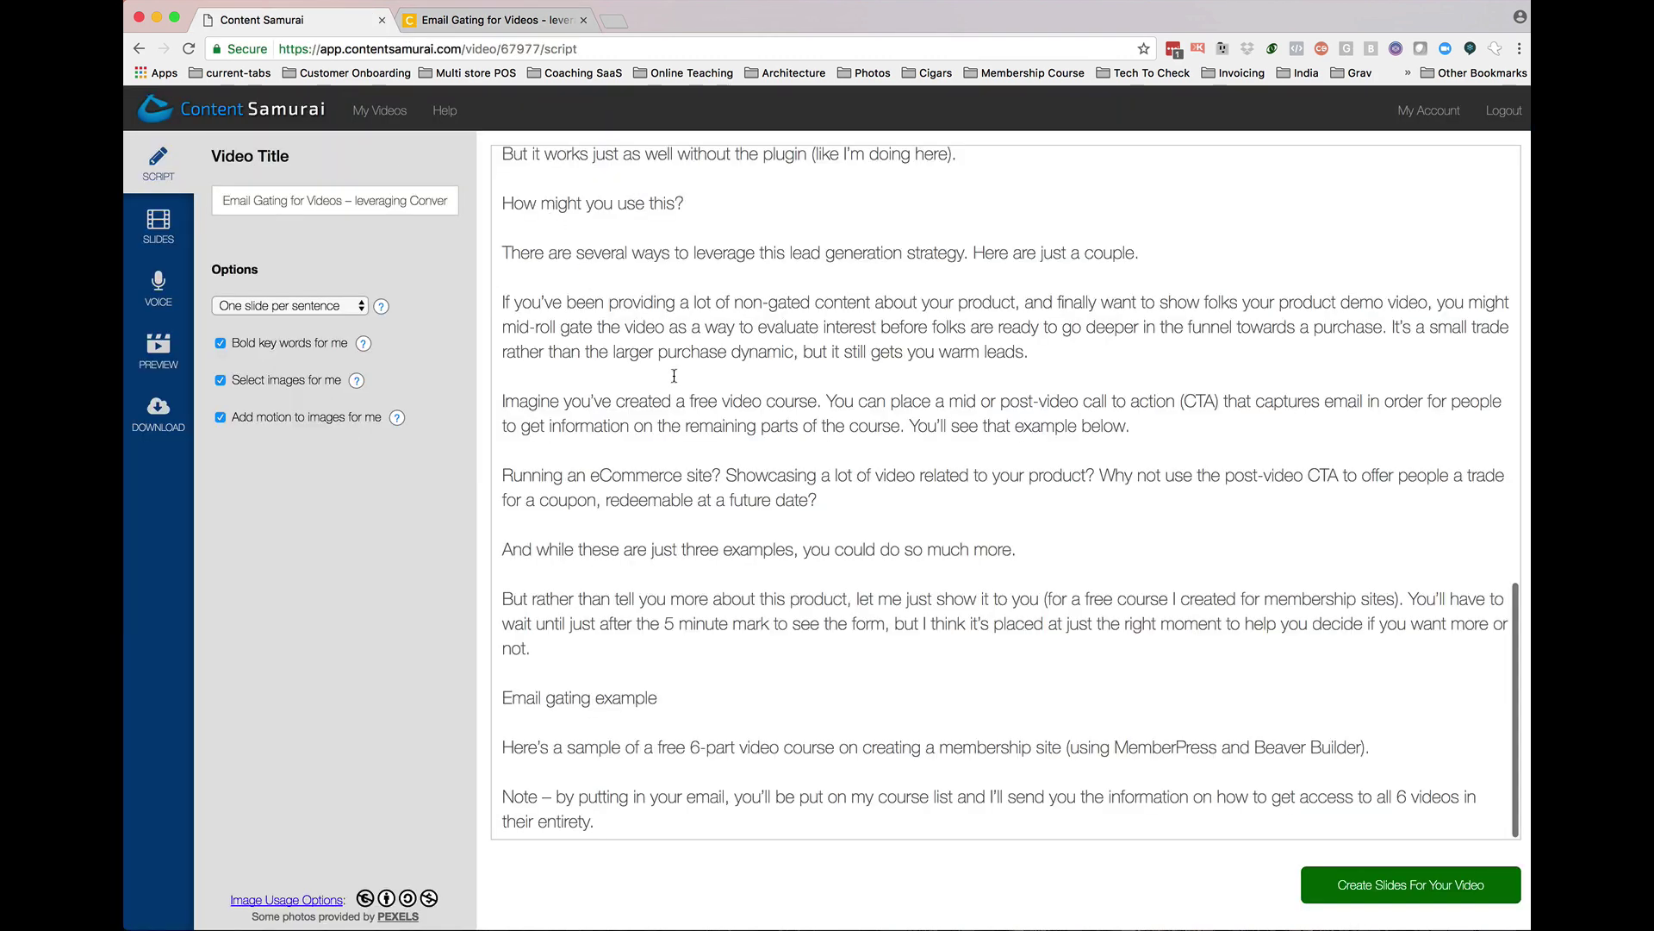
- Delete the three opening LeadPlayer paragraphs and blank top line, and break before 'Most of the time'
scroll(675, 376, "up", 15)
scroll(675, 376, "down", 1)
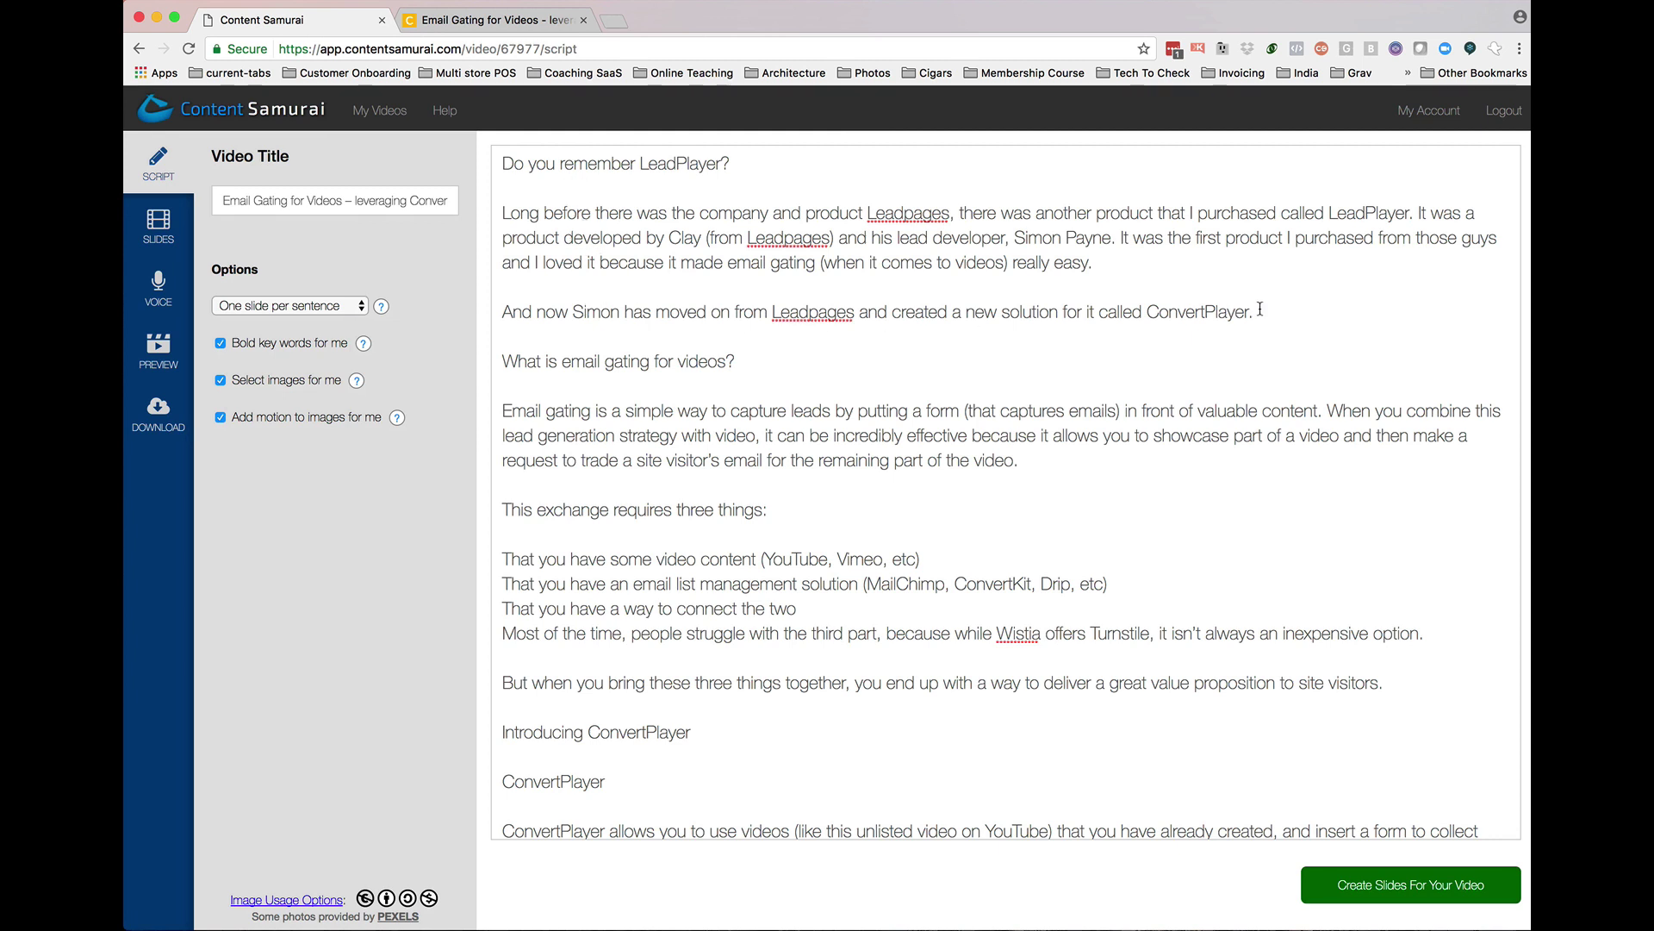
left_click_drag(1256, 312, 470, 164)
key("BackSpace")
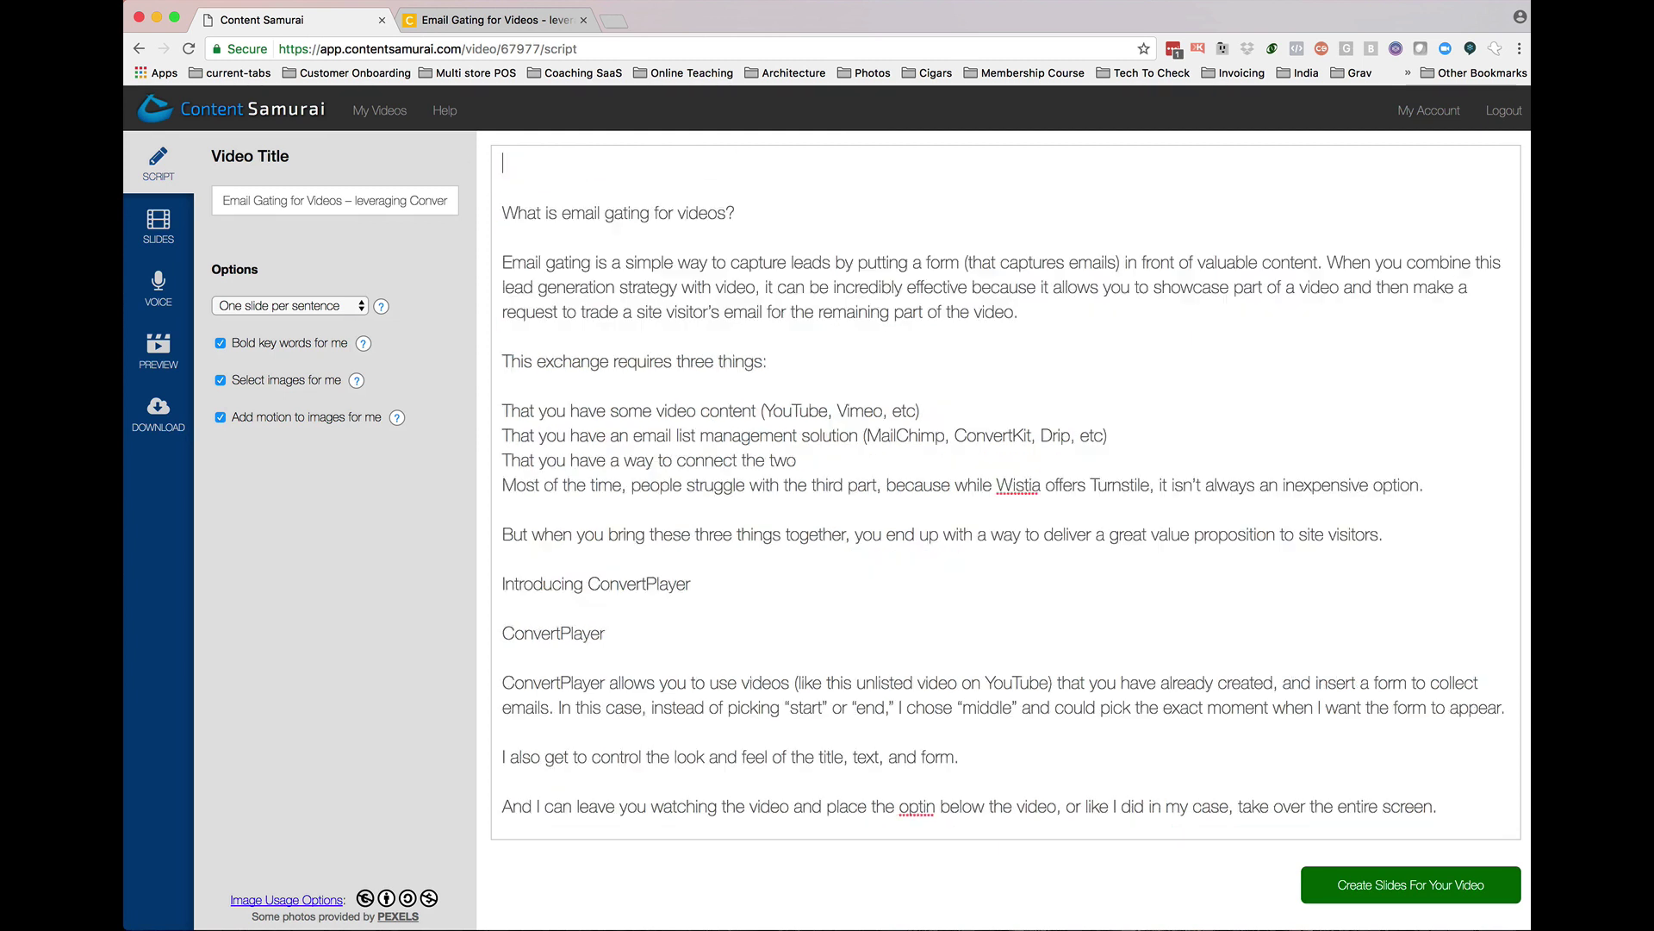
key("BackSpace")
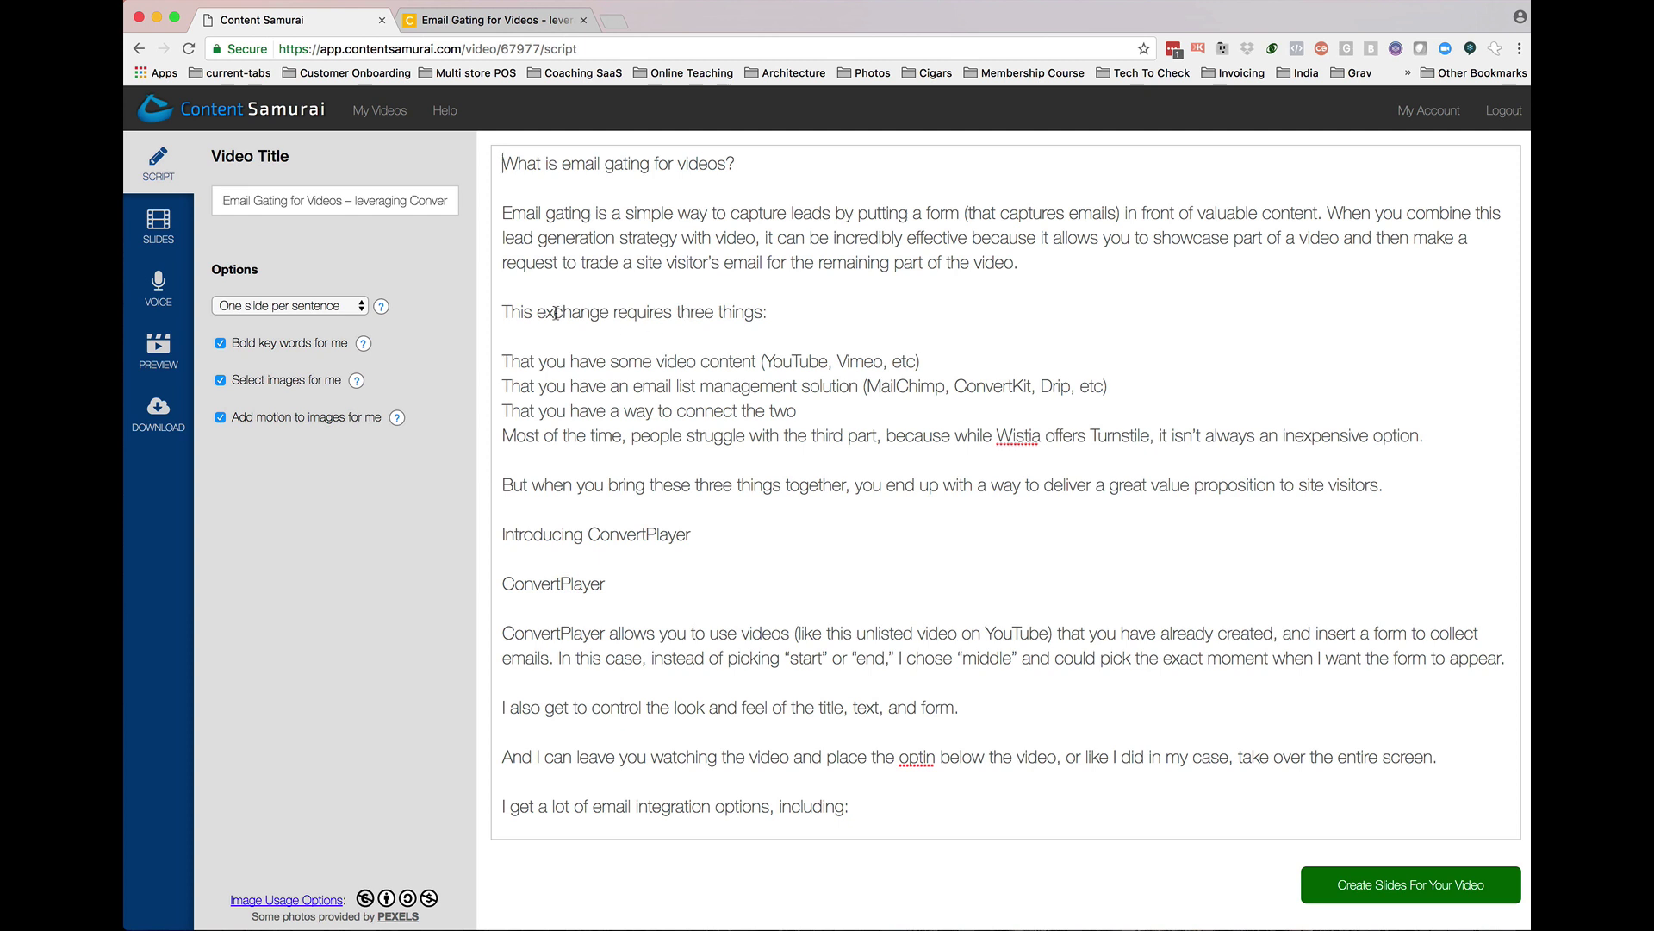
left_click(502, 435)
key("Return")
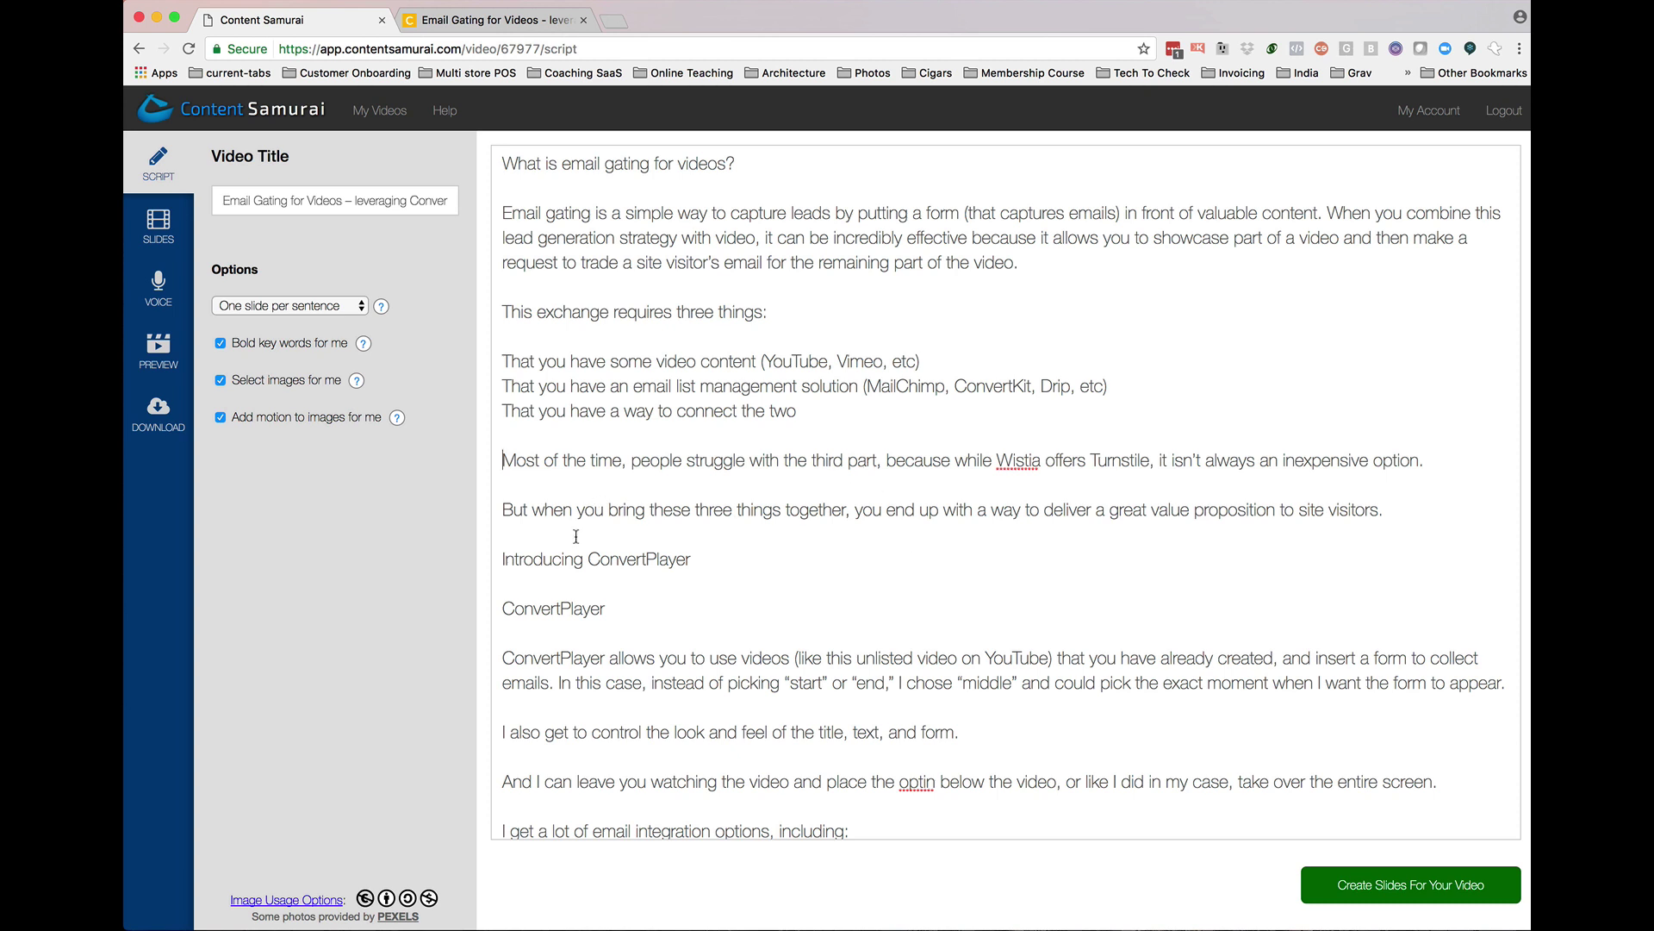
- Delete the stray ConvertPlayer line and join MailChimp, Active Campaign, Drip and ConvertKit onto one line
left_click_drag(641, 608, 443, 592)
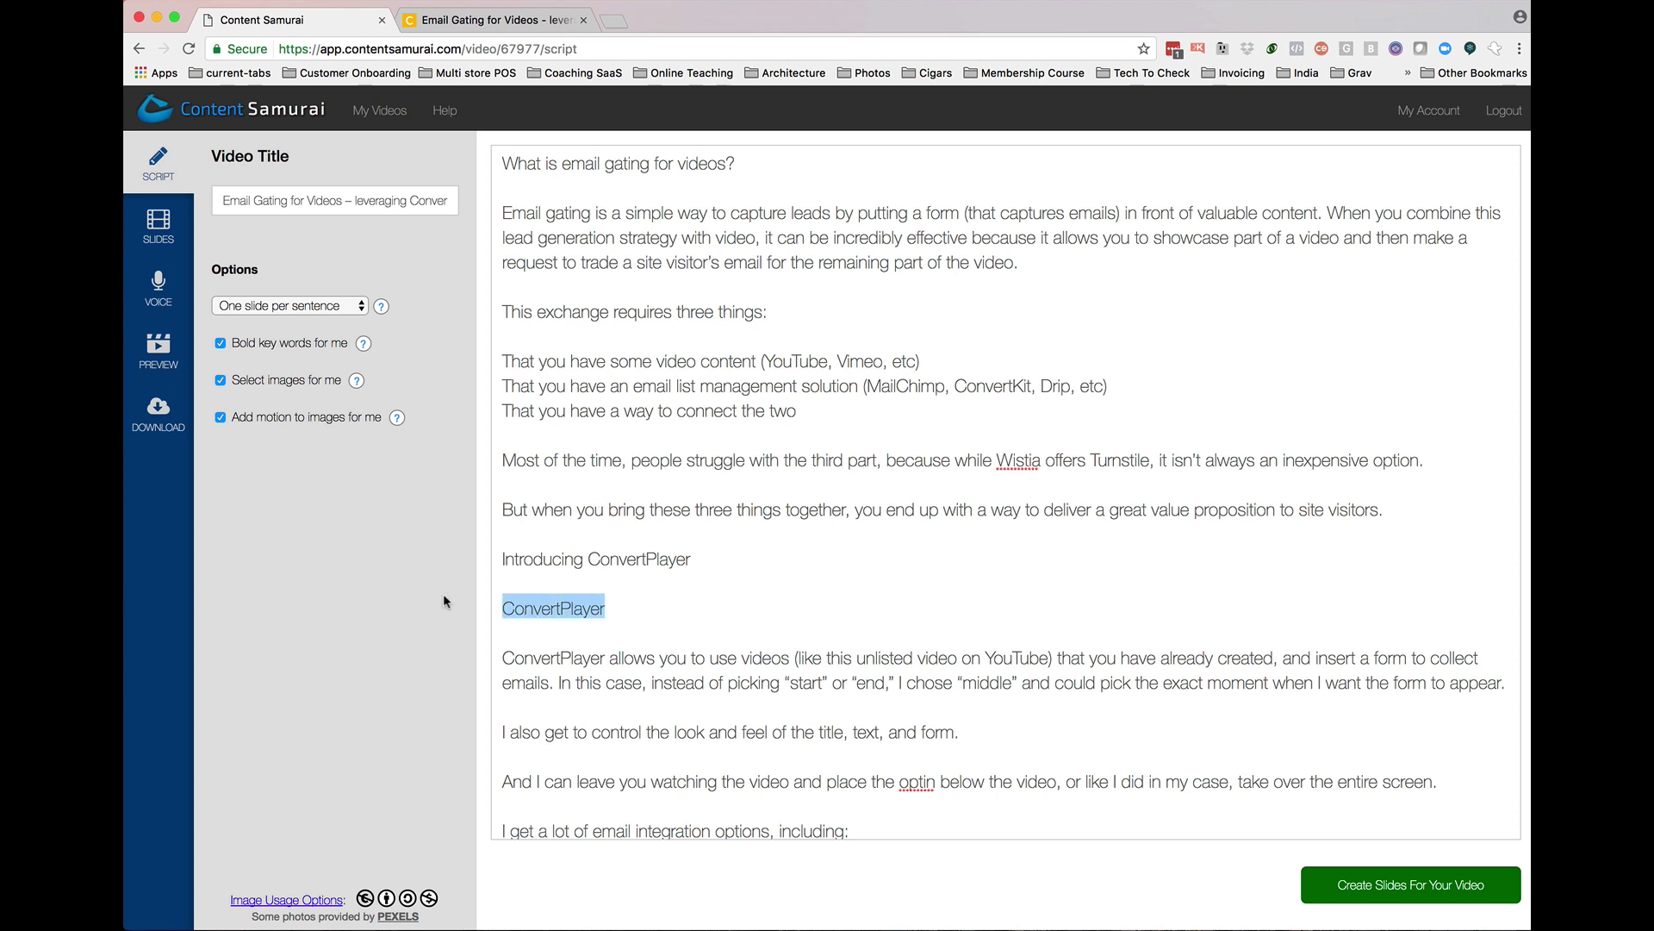
key("BackSpace")
key("BackSpace")
key("BackSpace")
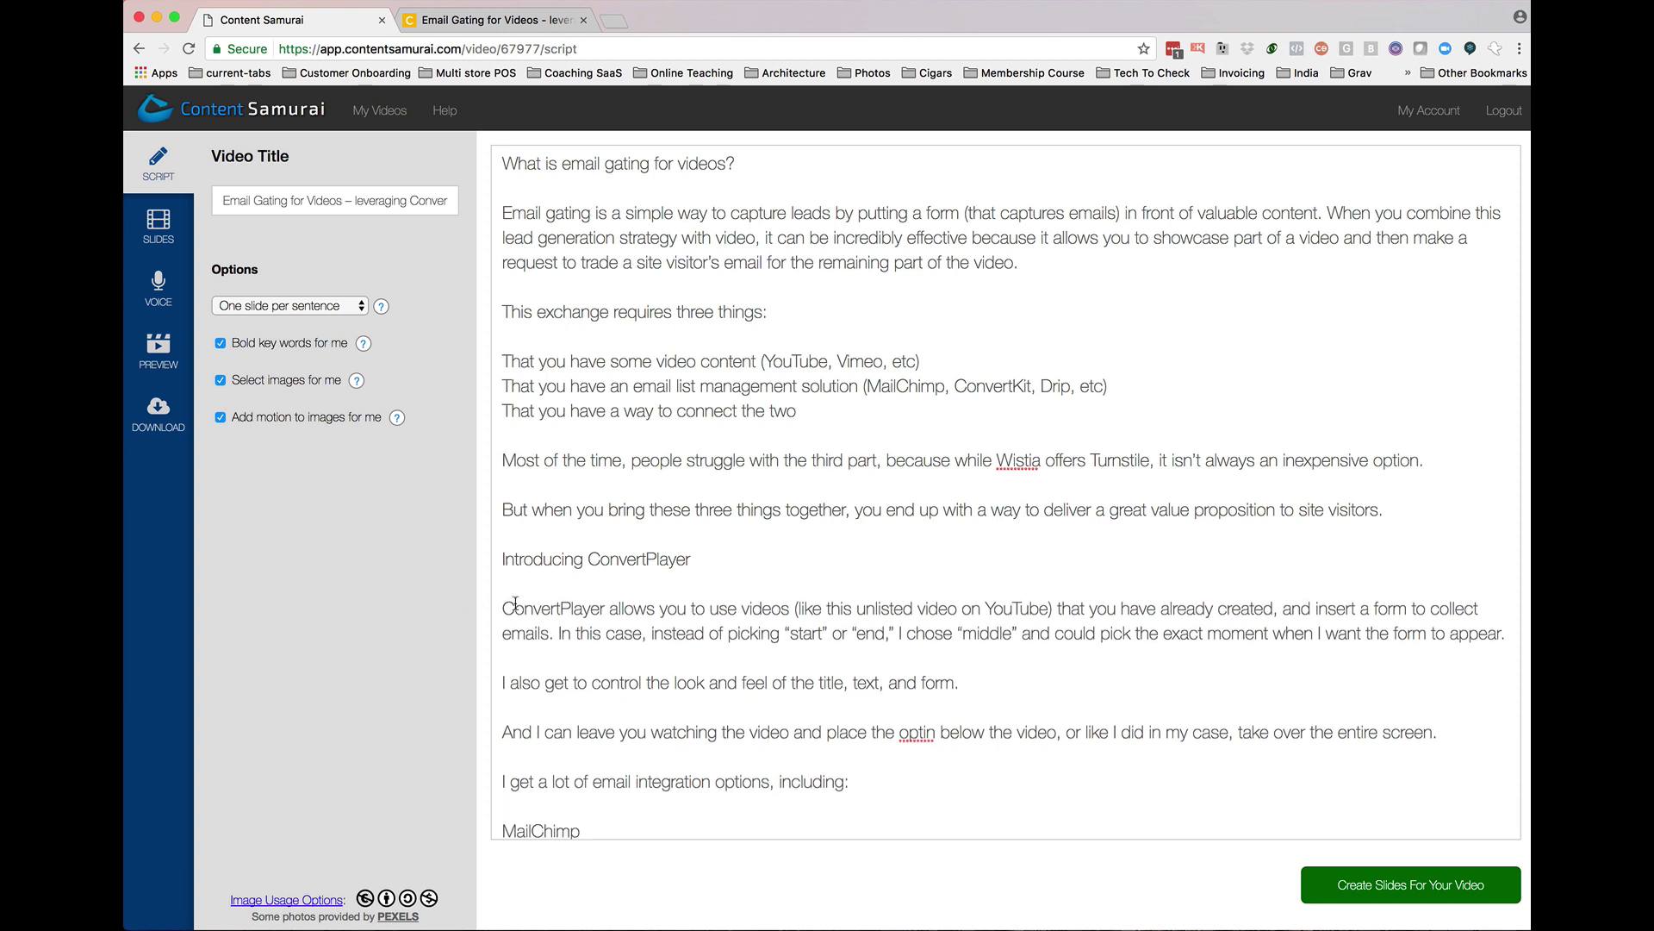
scroll(676, 611, "down", 3)
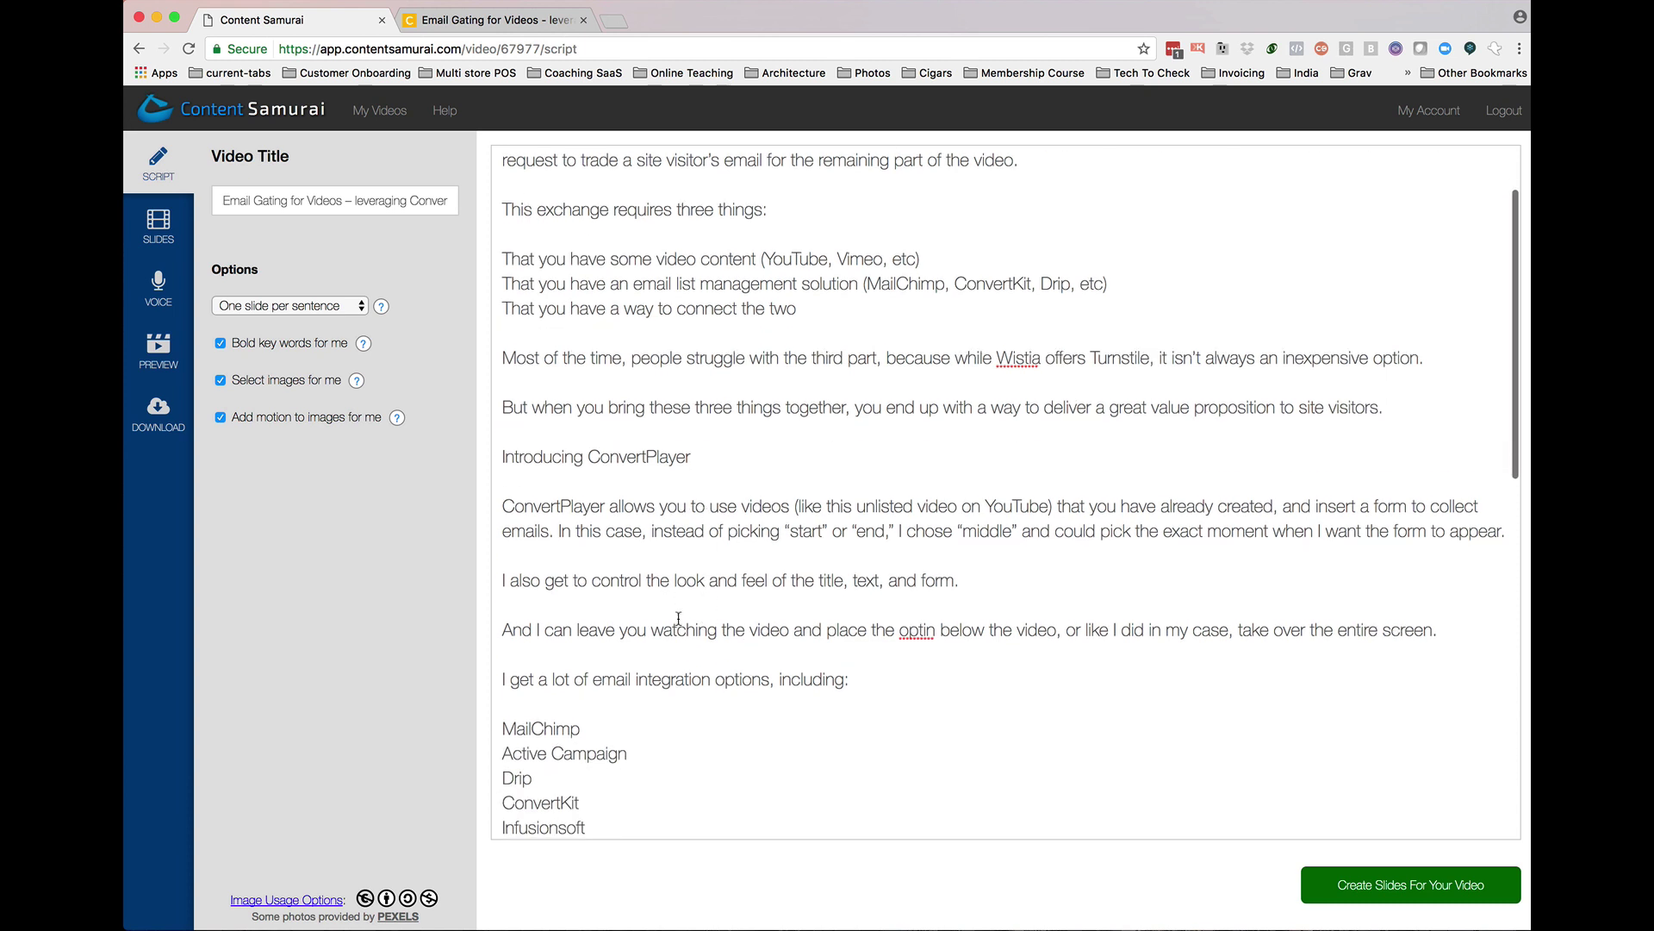
scroll(655, 644, "down", 4)
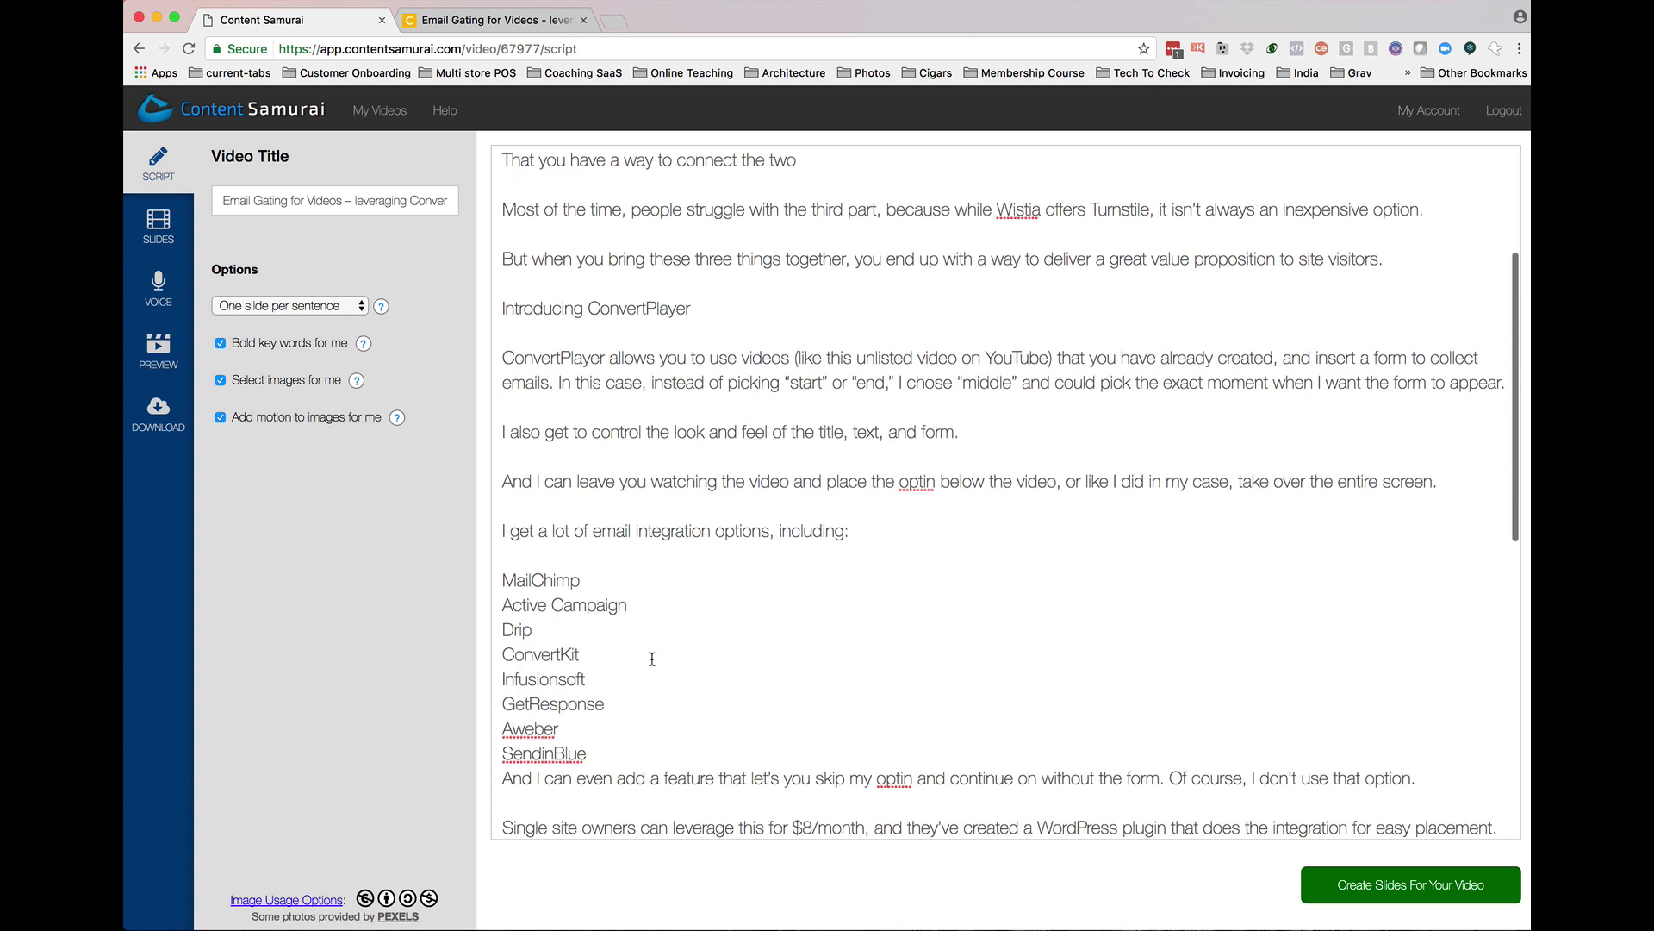
scroll(626, 670, "down", 2)
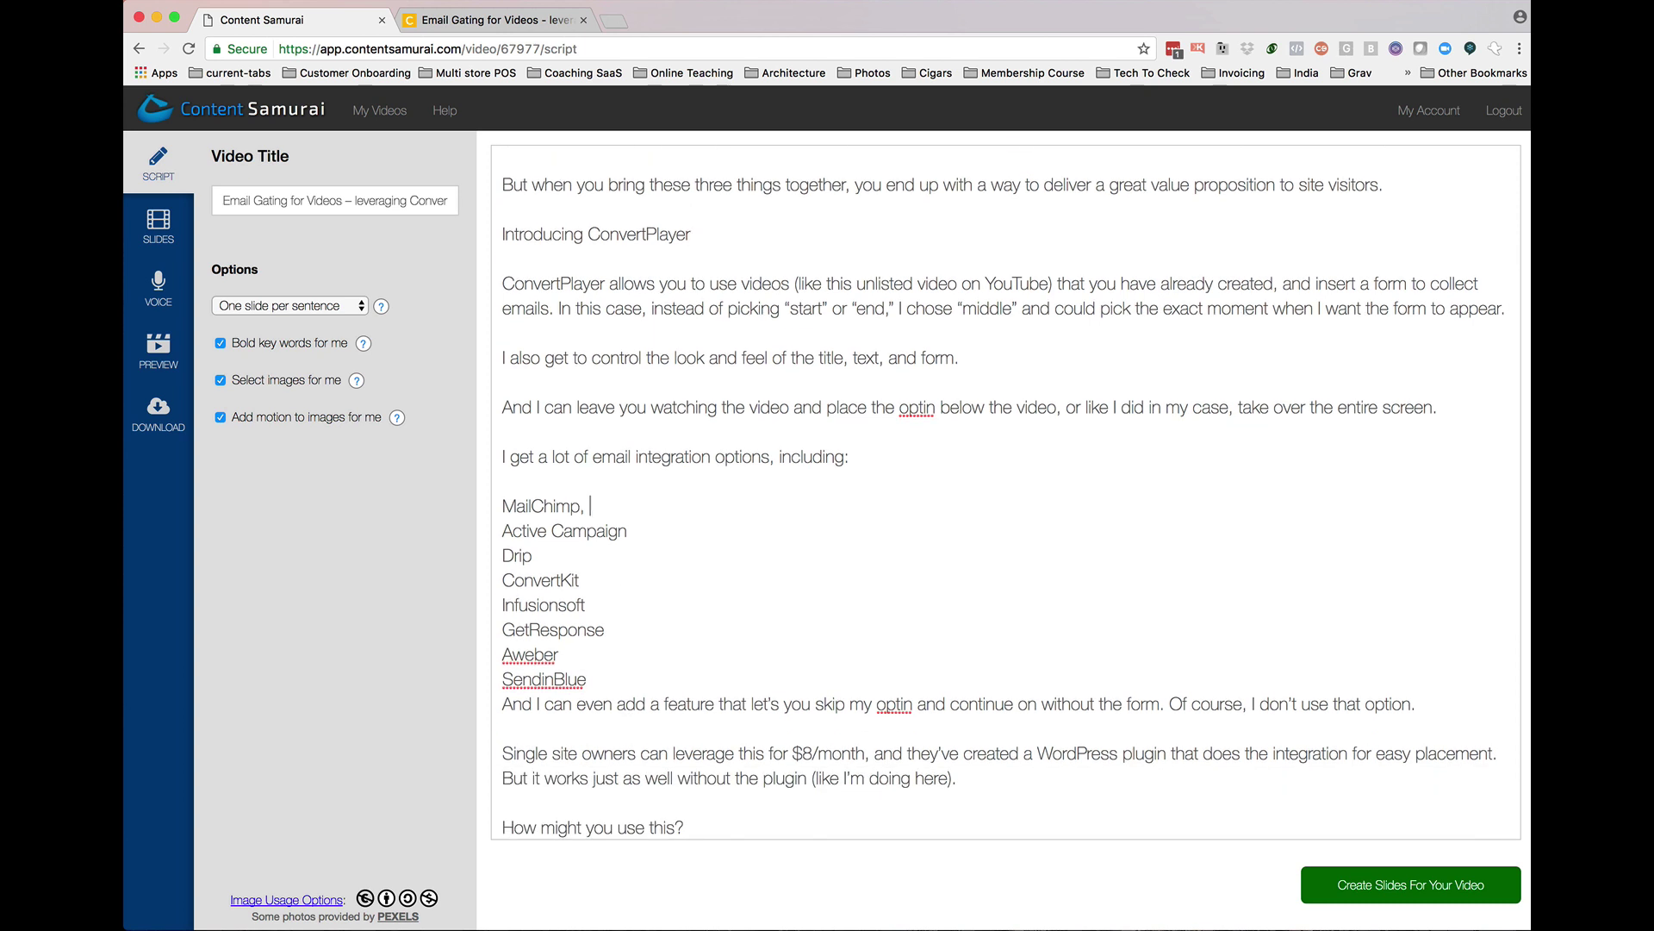
key("BackSpace")
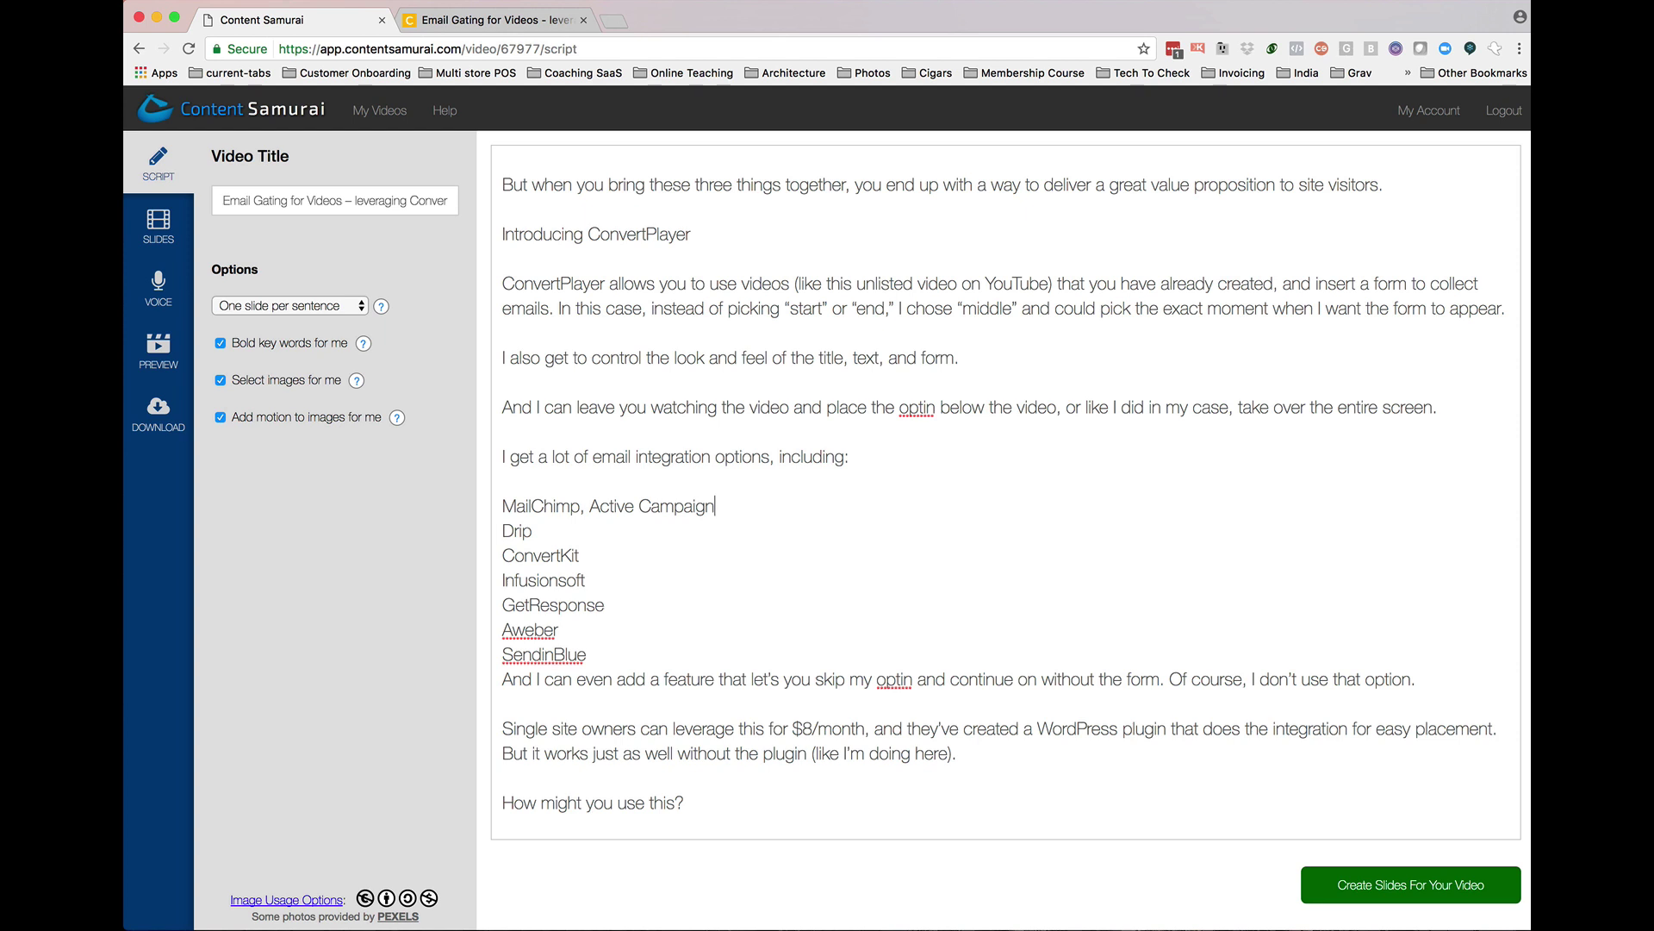
key("BackSpace")
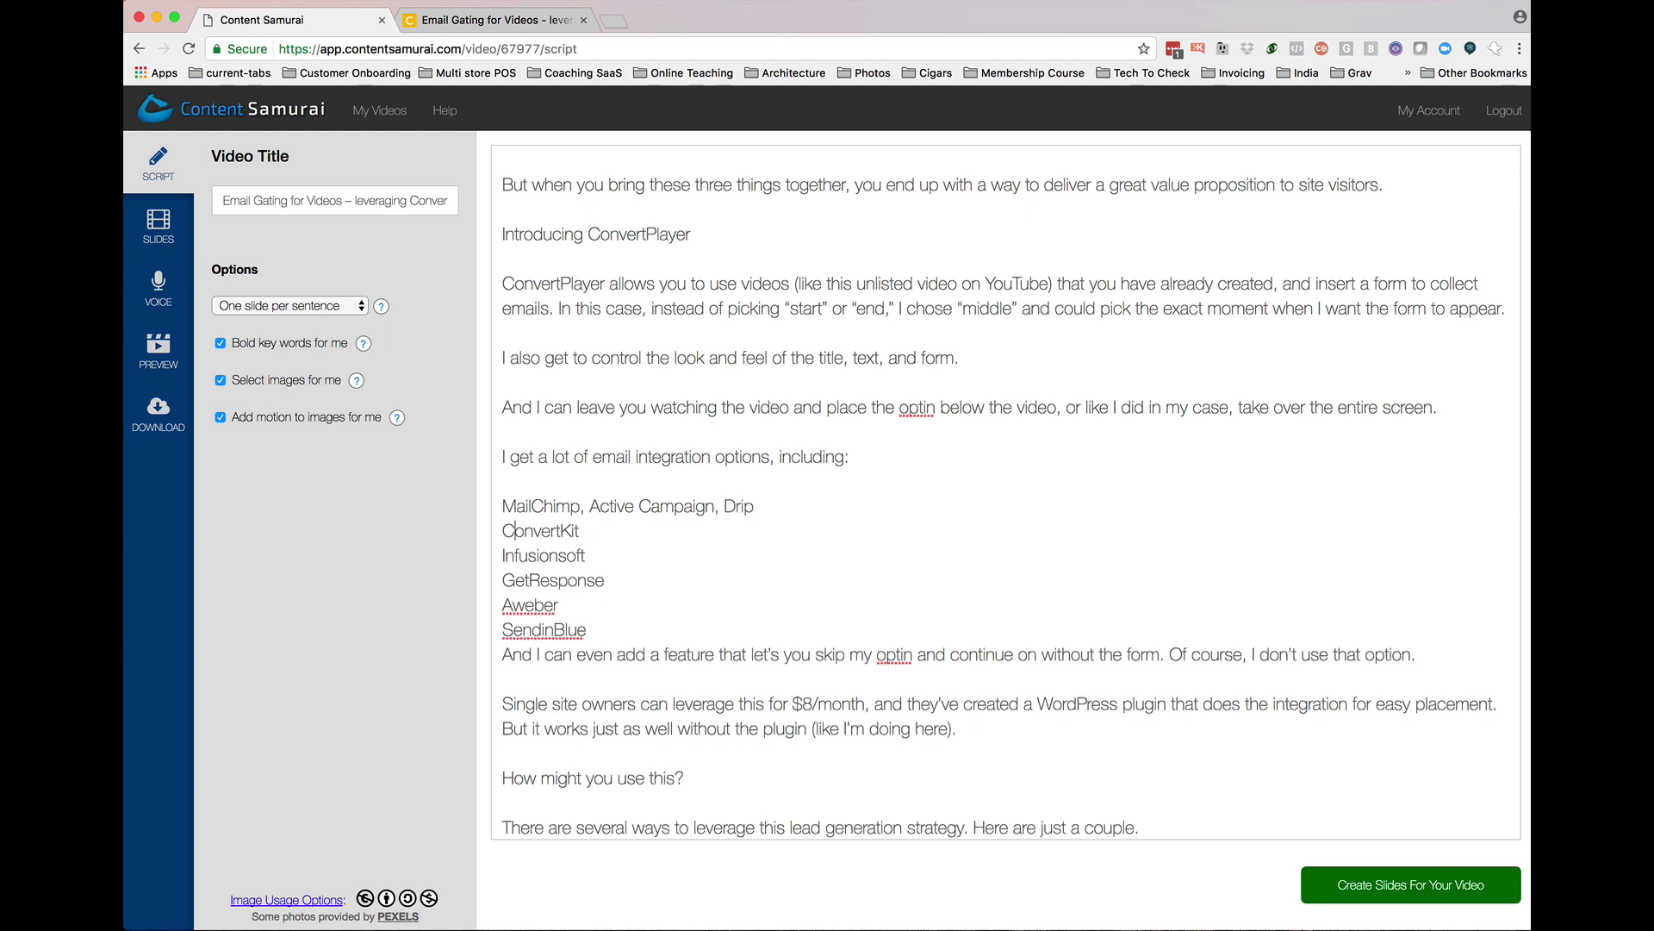
key("BackSpace")
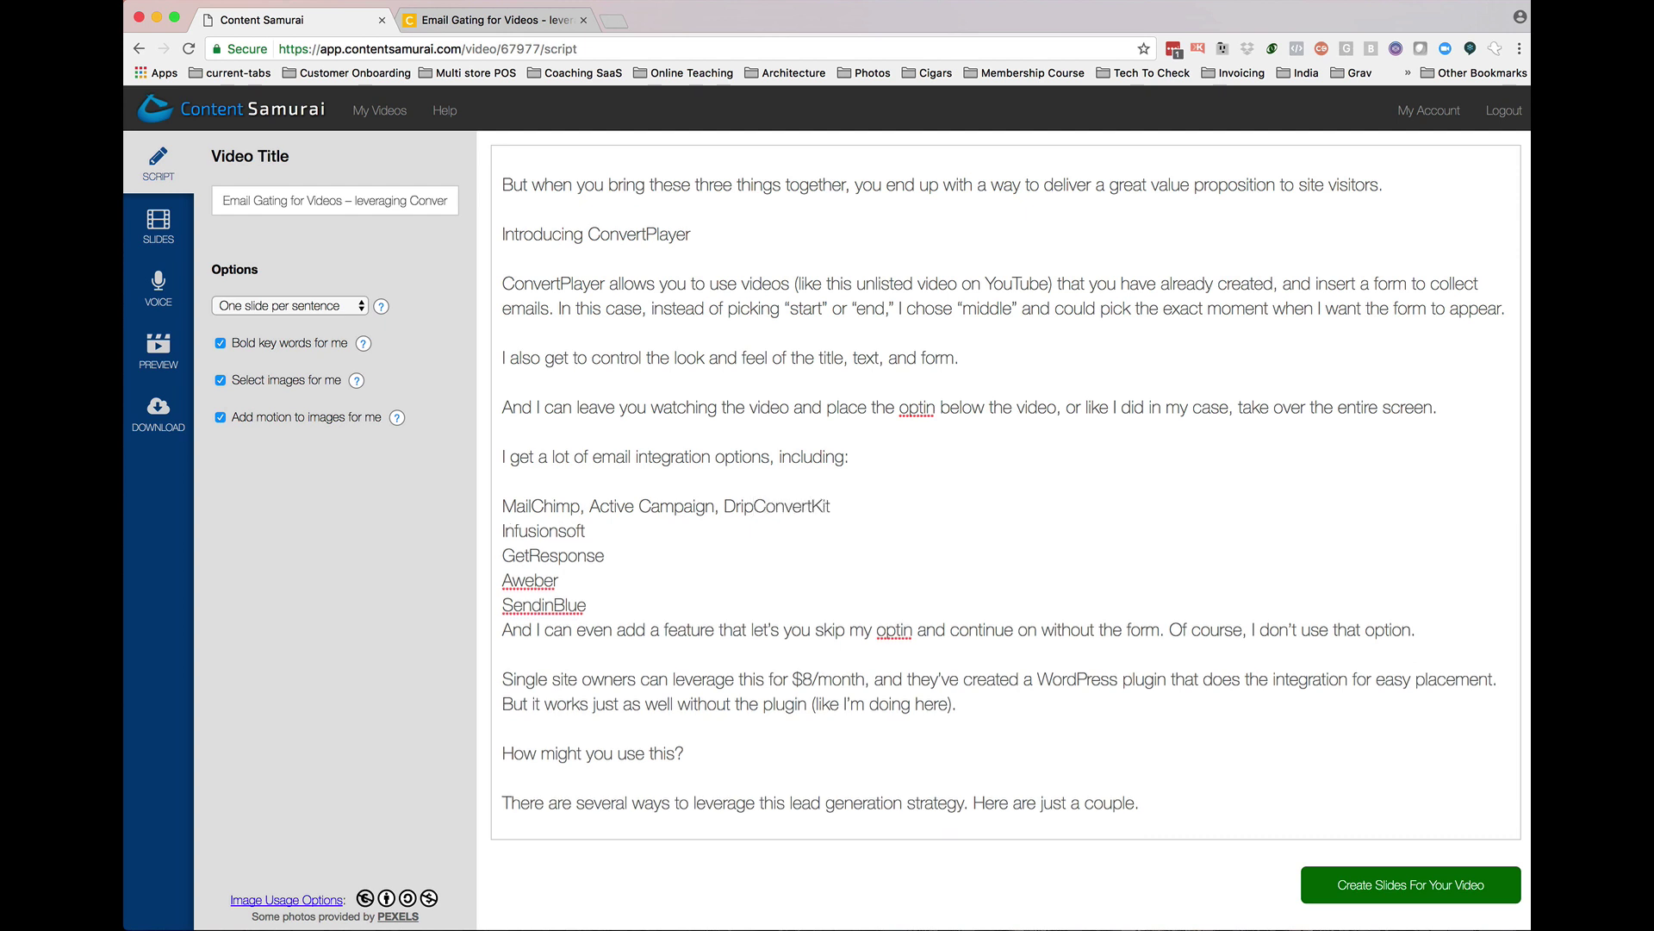
- Add commas and '& more' to the integrations line, and delete the Infusionsoft–SendinBlue lines
type(",")
left_click(864, 507)
type("& more")
left_click_drag(622, 612, 504, 534)
key("BackSpace")
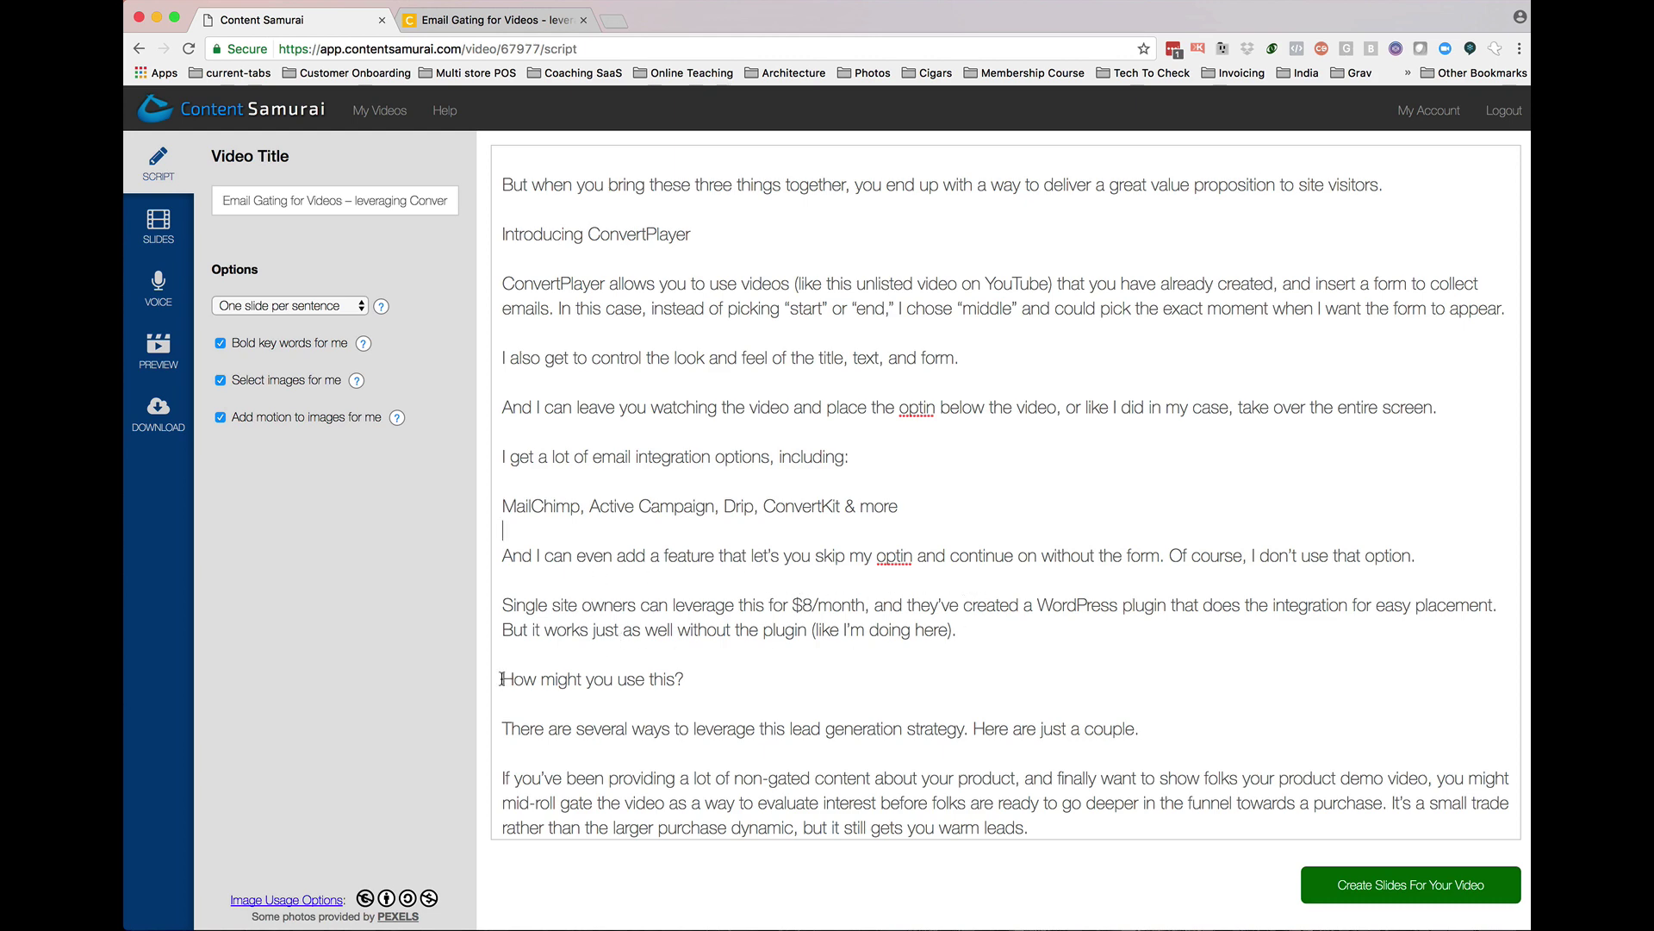
left_click_drag(502, 678, 658, 375)
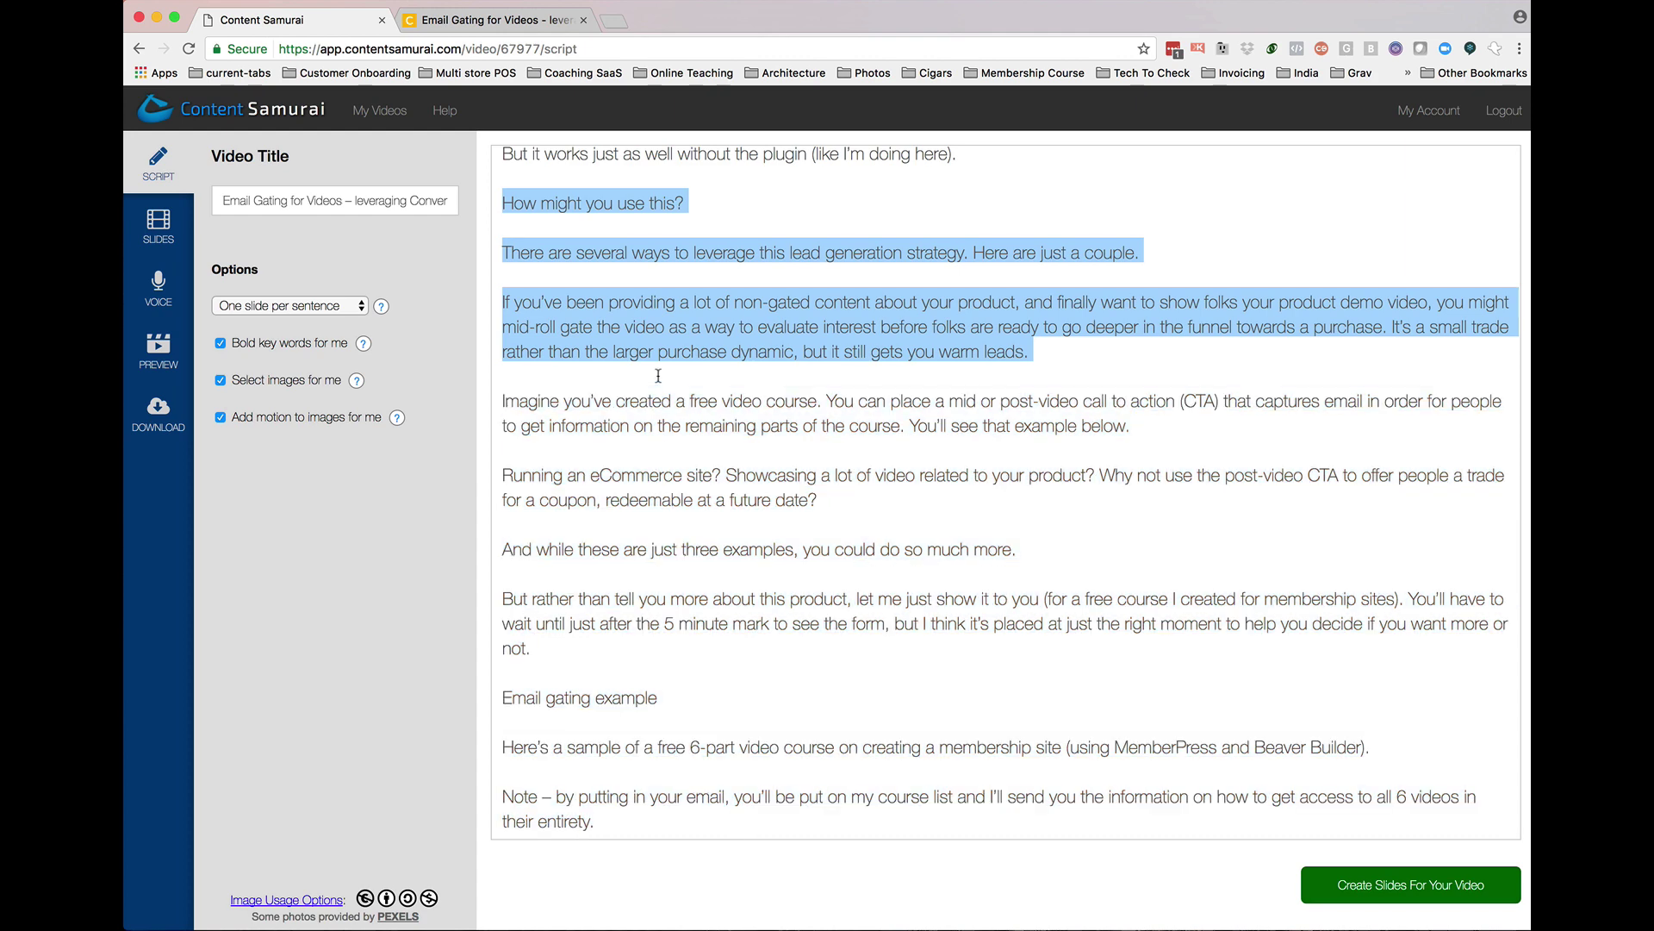
- Delete the 'There are several ways' sentence and the closing passage from 'But rather than' onward
scroll(658, 375, "up", 5)
left_click(617, 396)
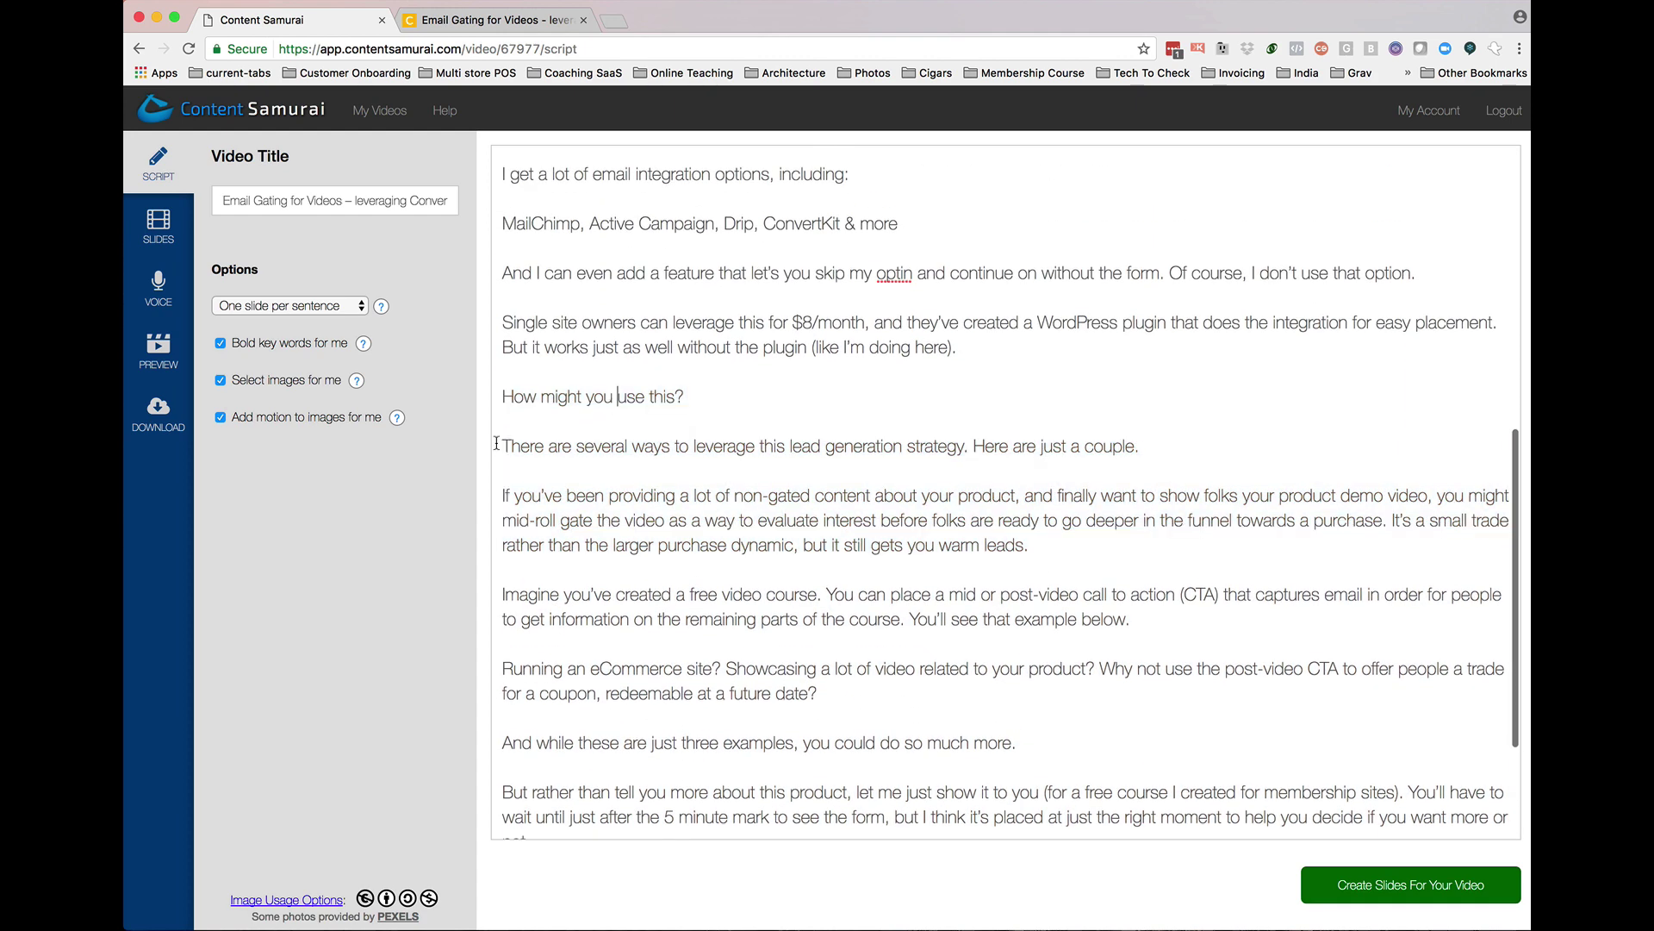
left_click_drag(497, 443, 940, 466)
key("BackSpace")
key("BackSpace")
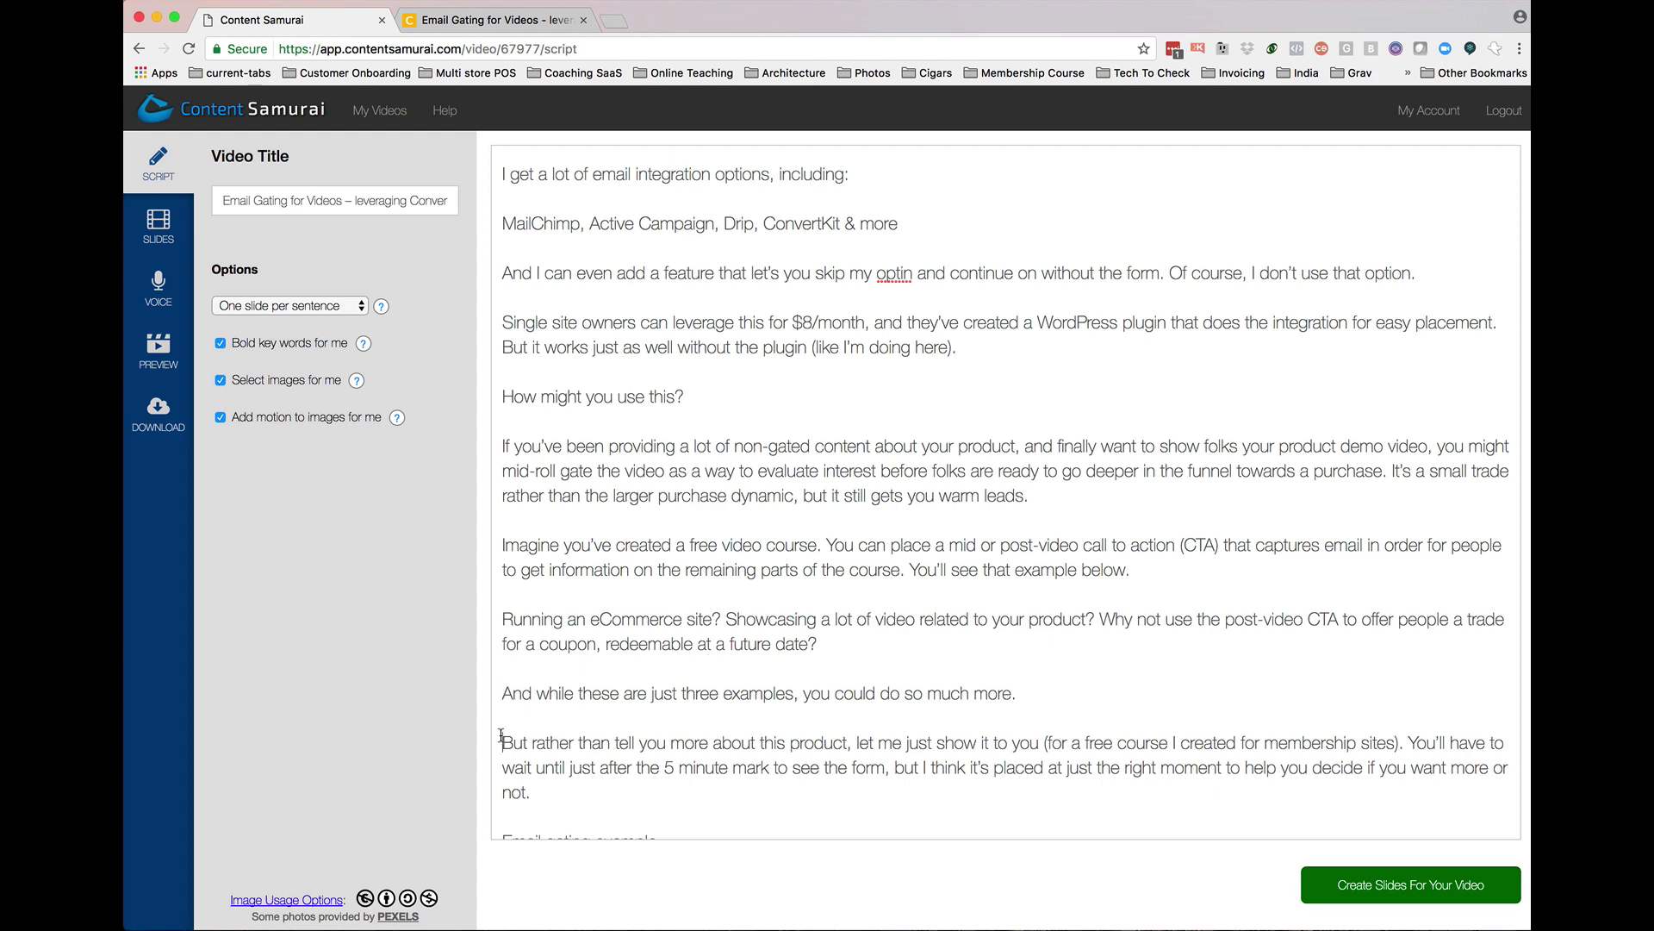
left_click_drag(500, 743, 675, 892)
key("BackSpace")
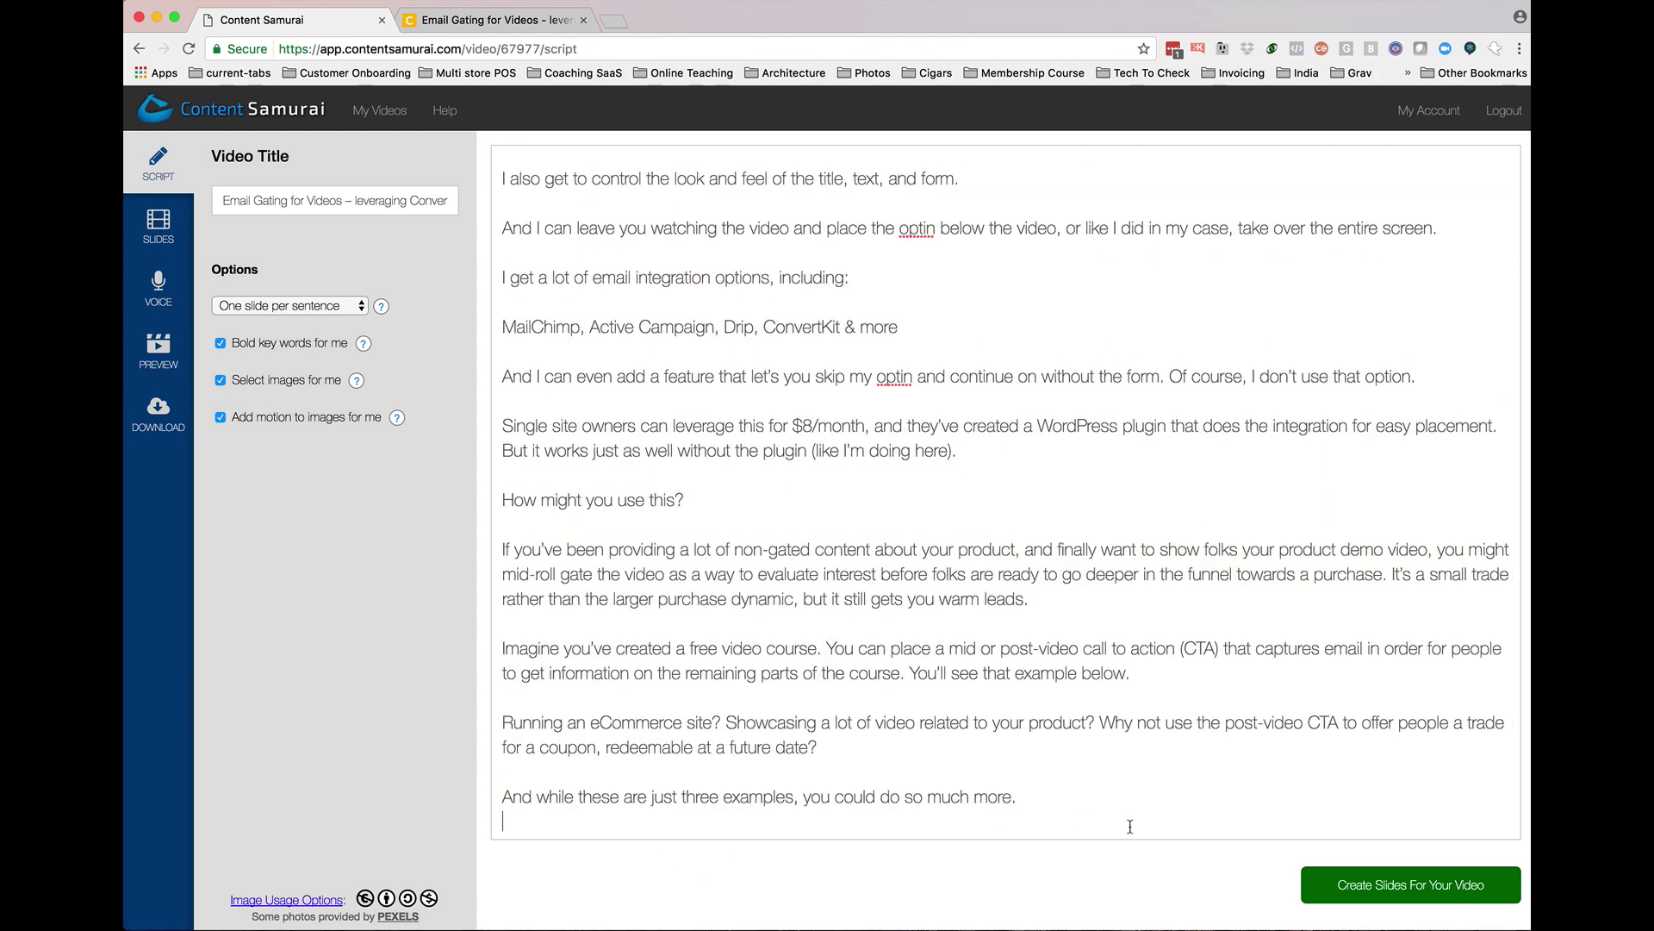
scroll(1020, 804, "up", 6)
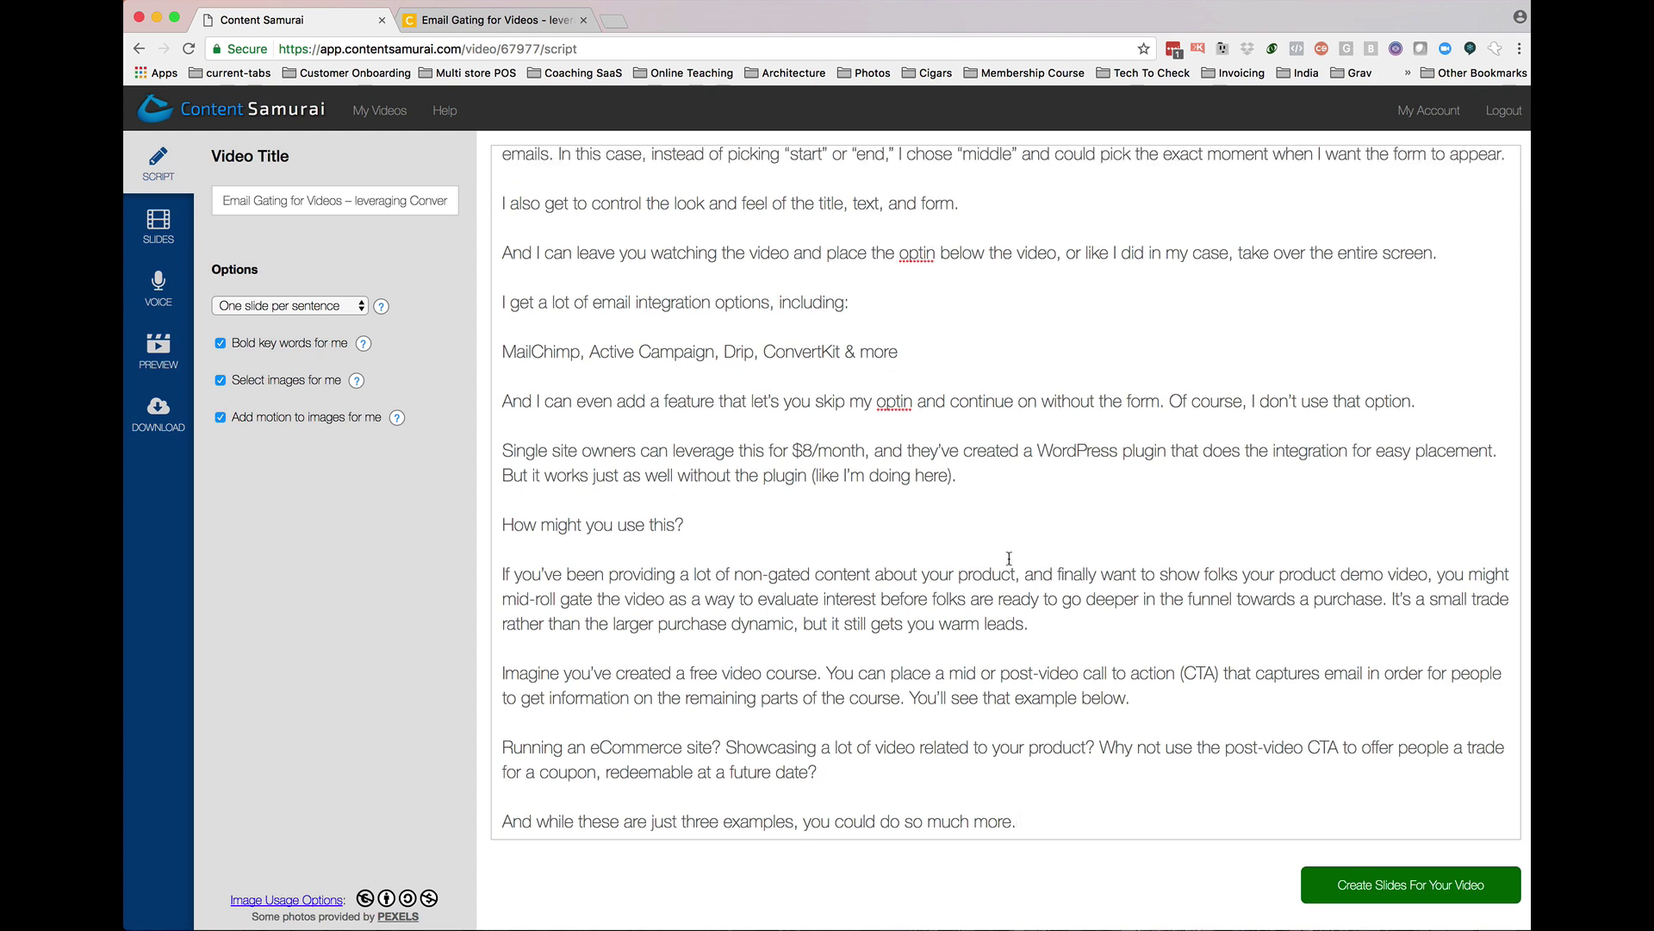
scroll(1001, 555, "up", 1)
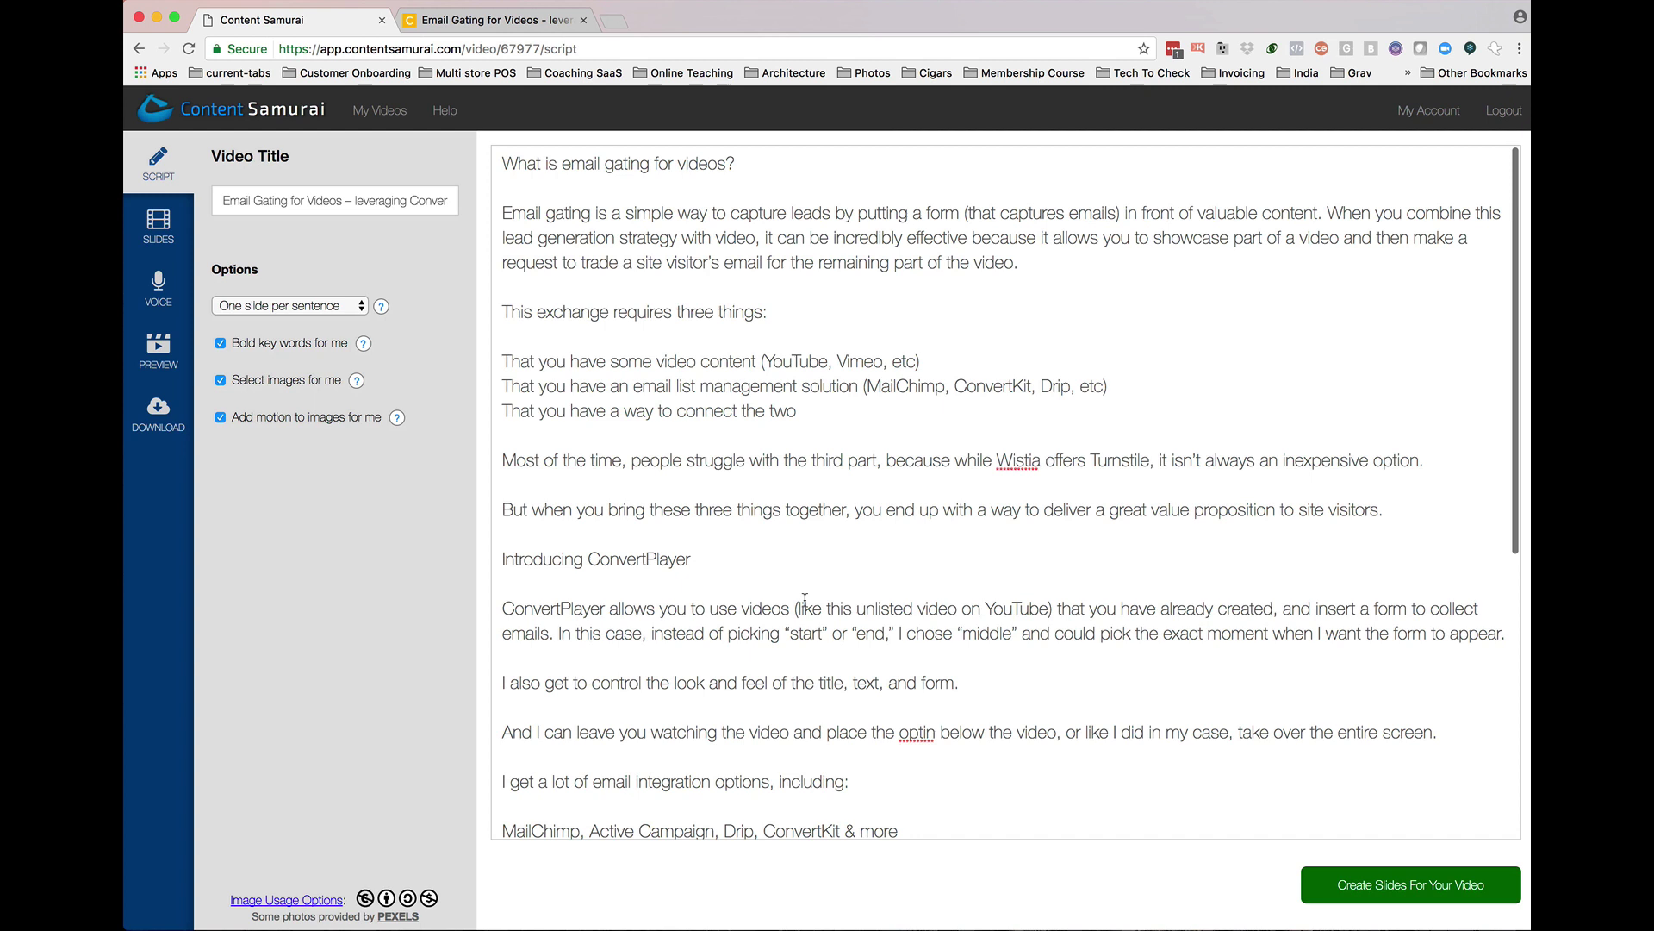
left_click(270, 307)
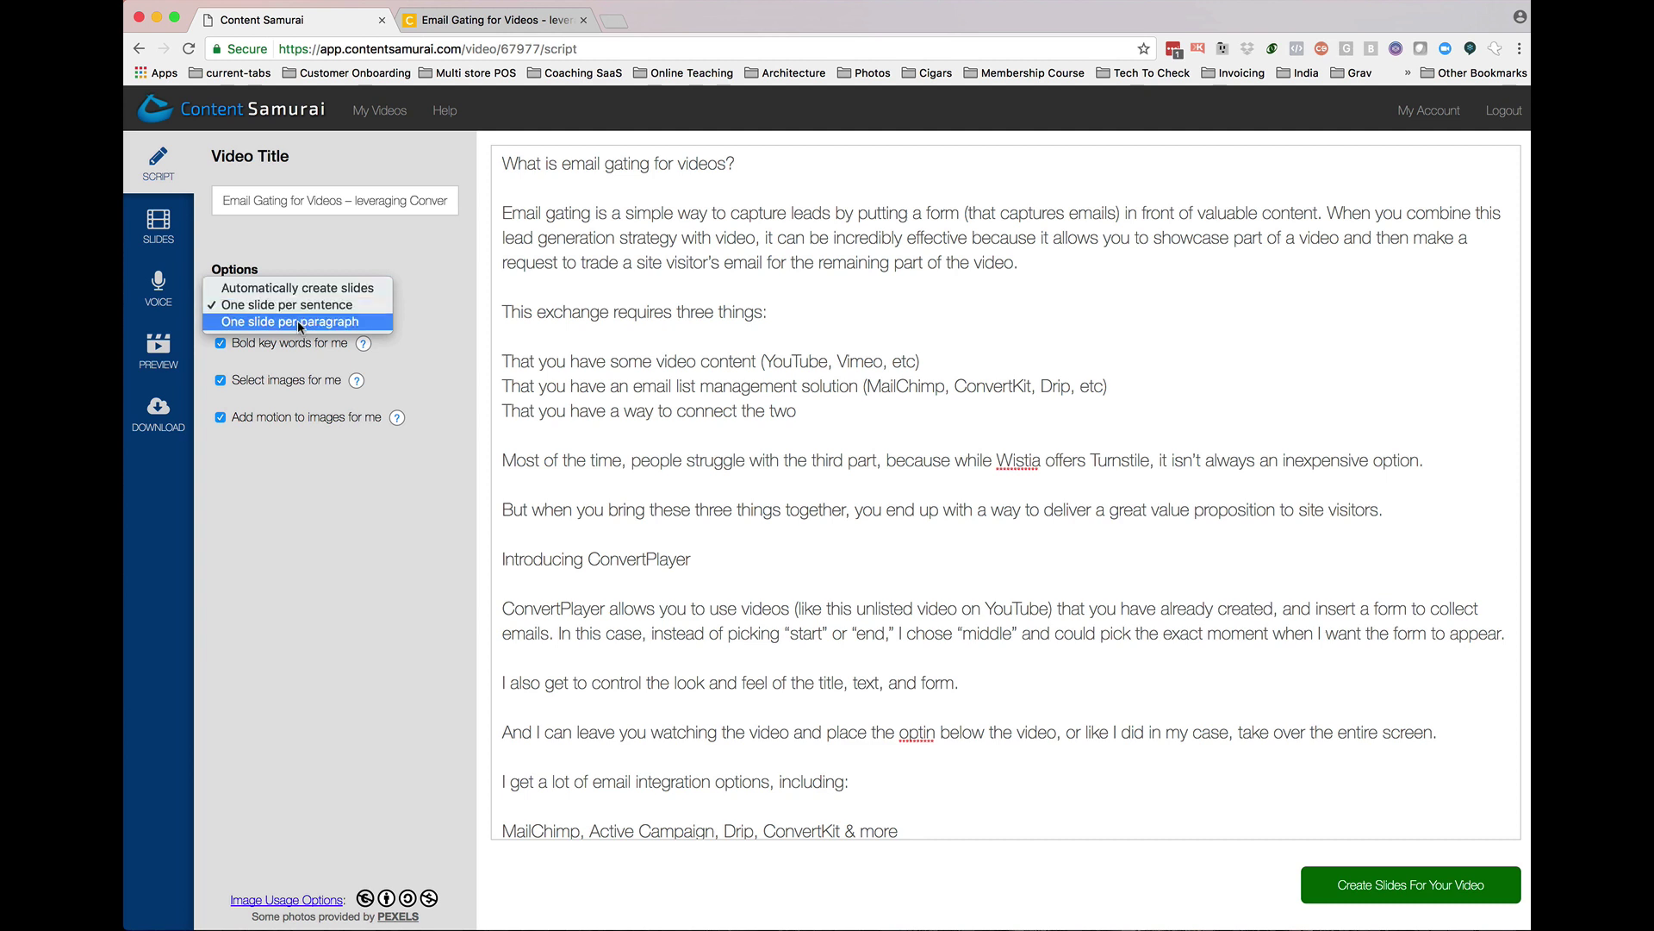
- Choose 'Automatically create slides' in the slide Options dropdown
left_click(322, 286)
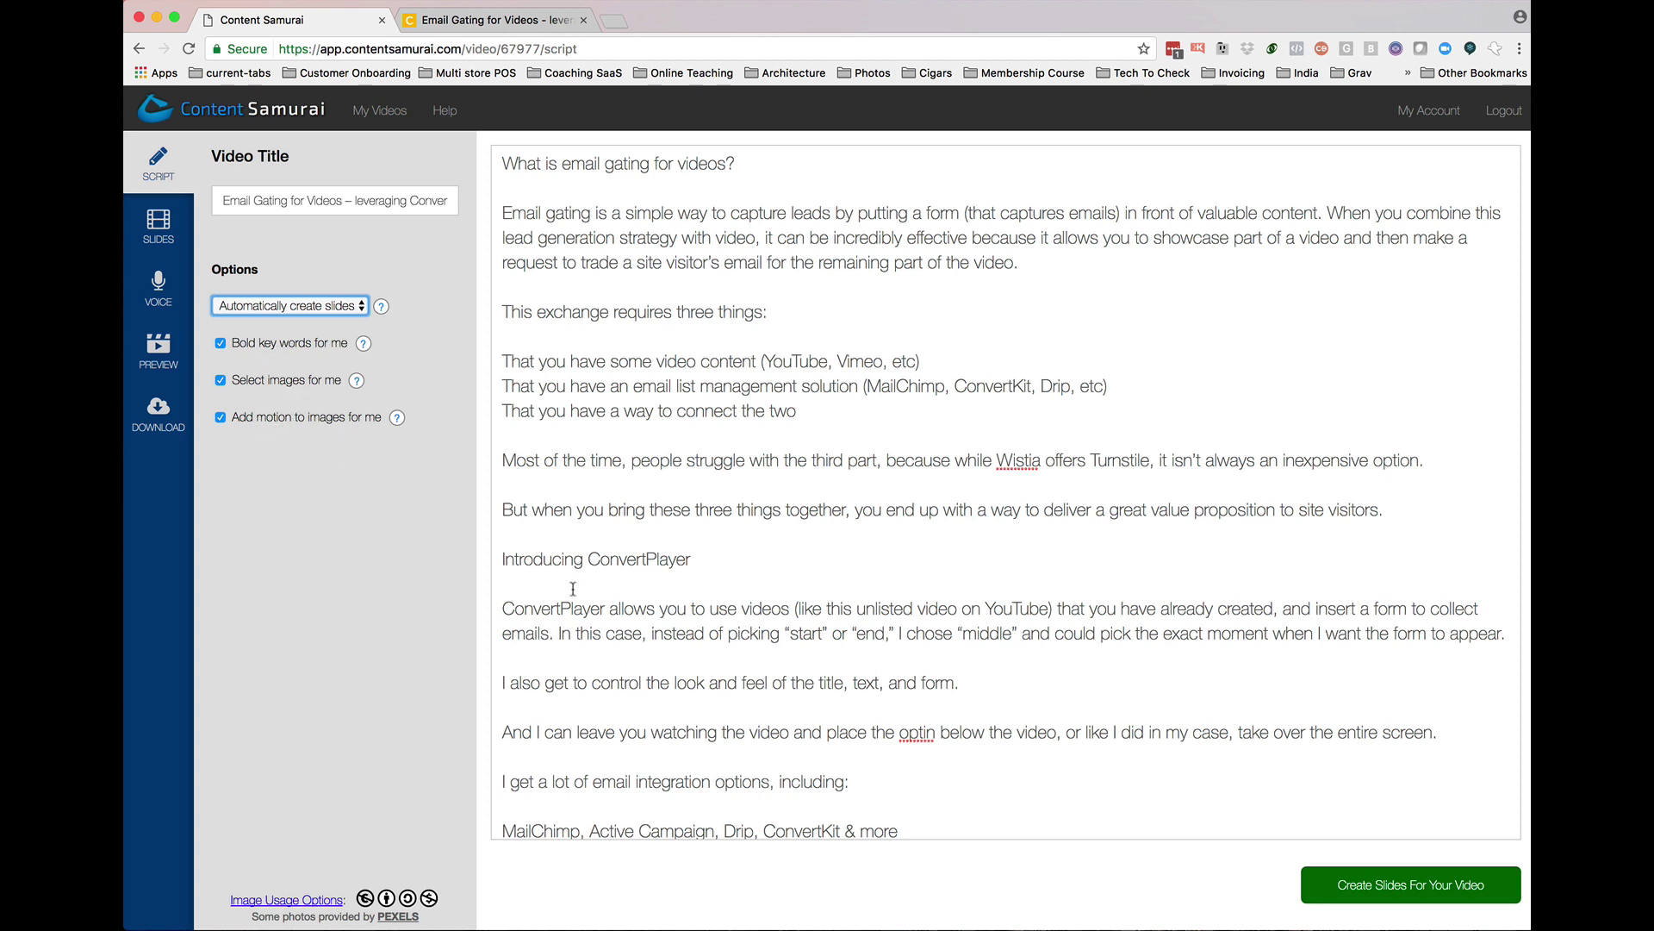
left_click(1409, 893)
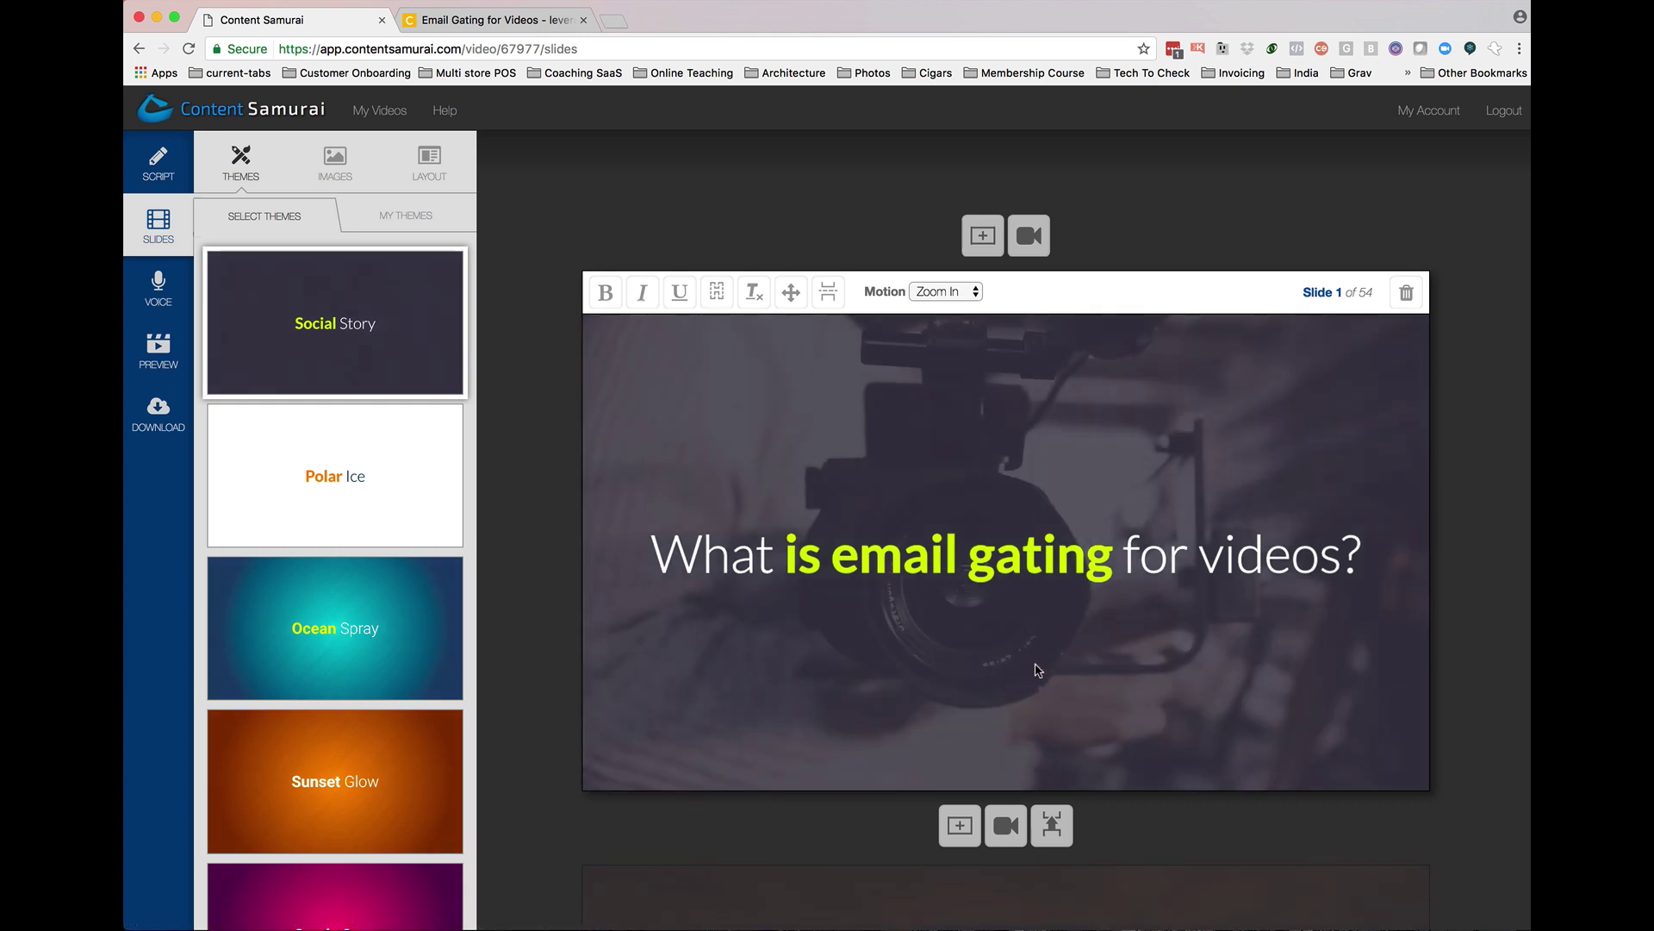
scroll(1092, 577, "down", 5)
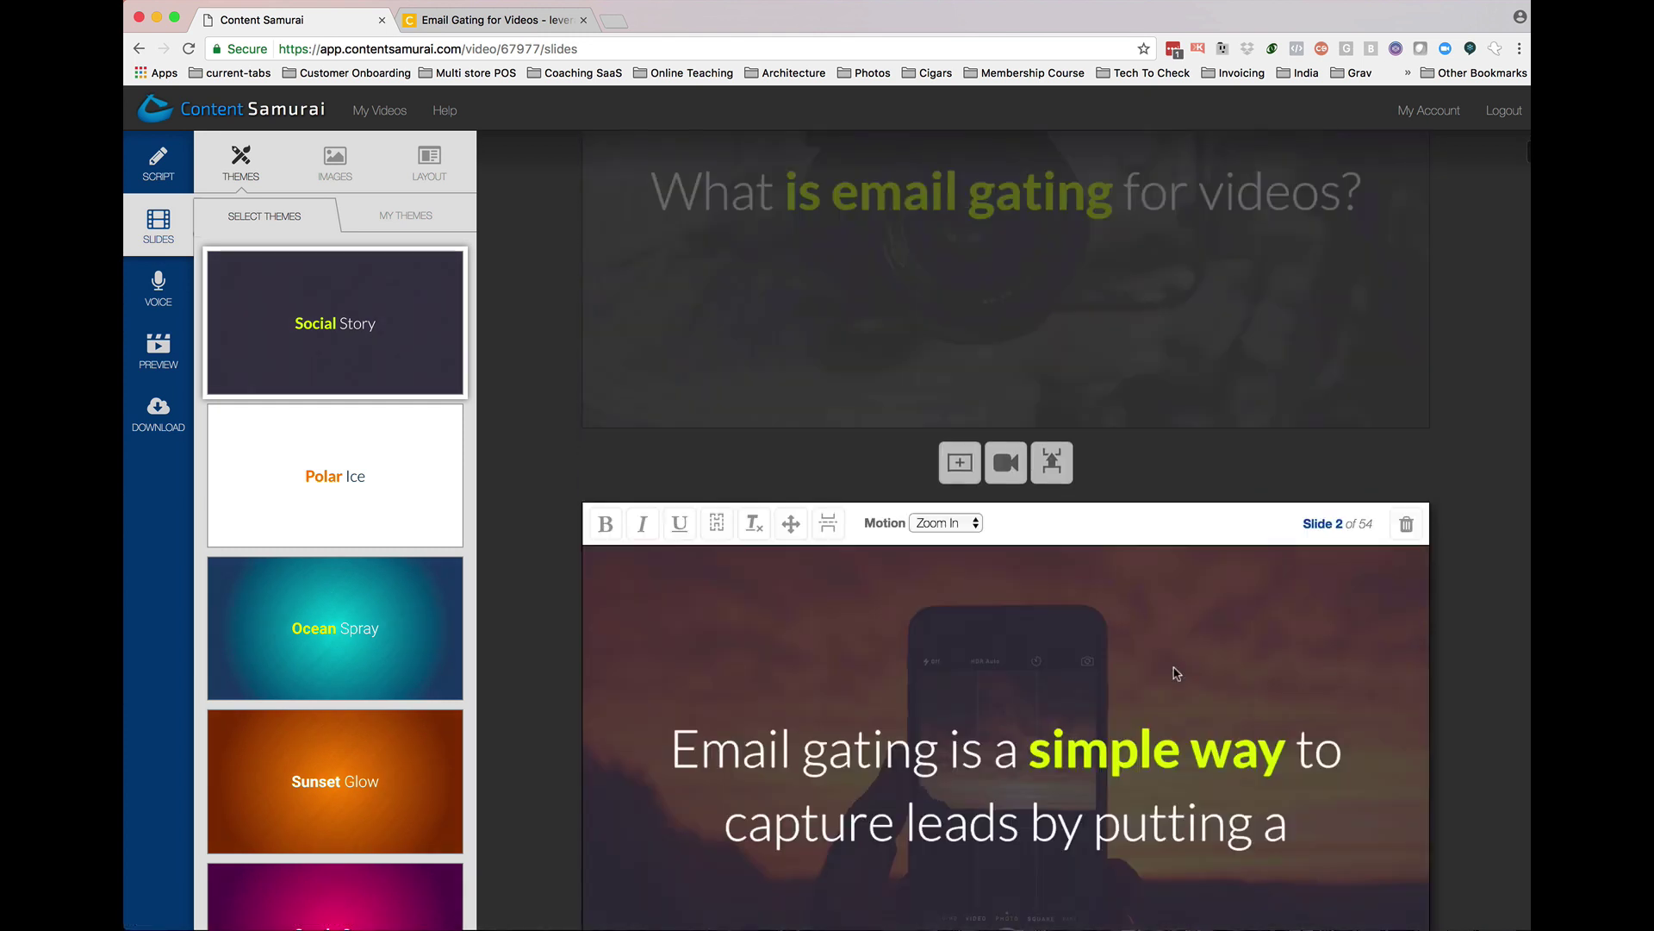
scroll(1029, 733, "down", 2)
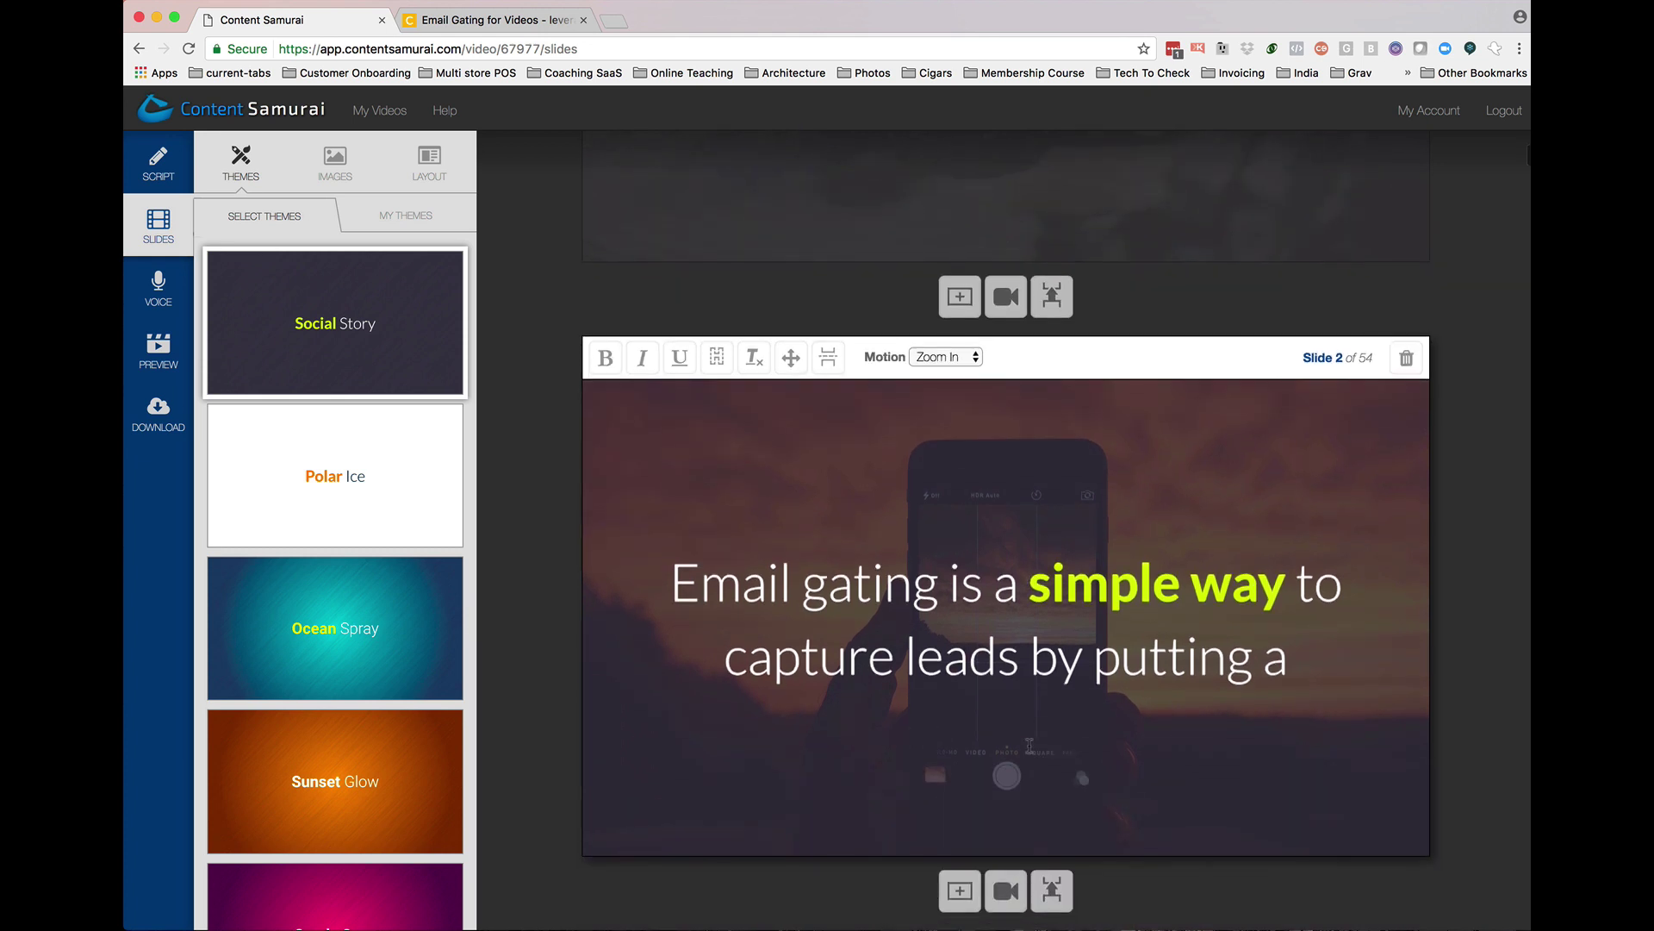
scroll(1029, 746, "down", 2)
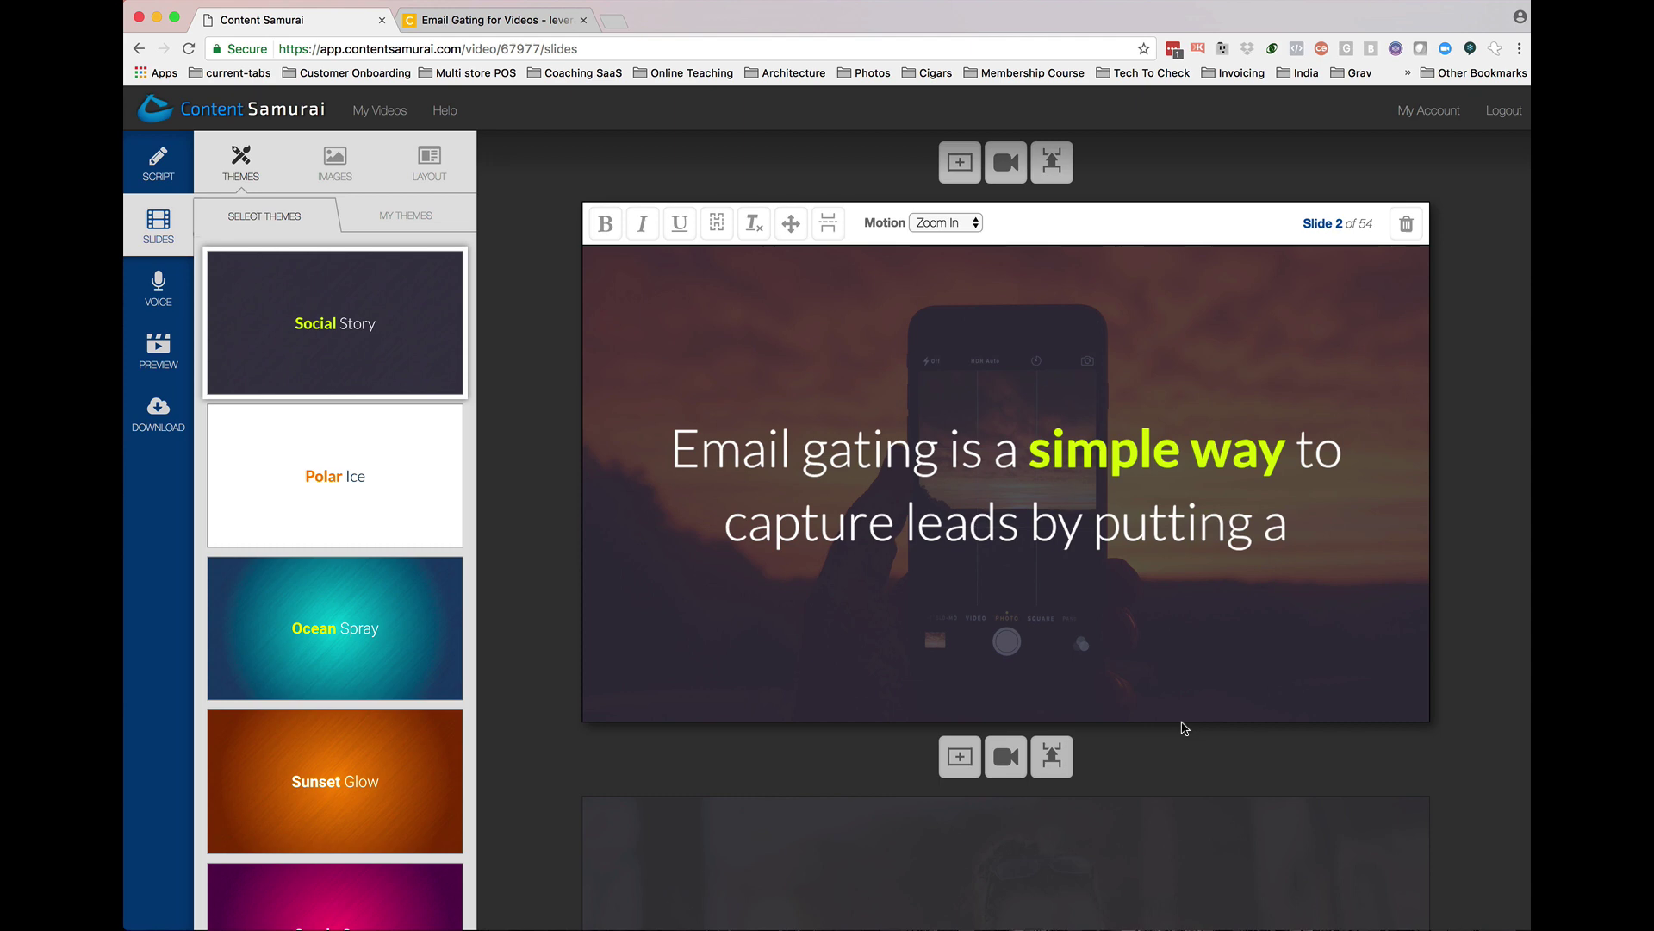
scroll(1184, 728, "down", 6)
scroll(1184, 728, "up", 8)
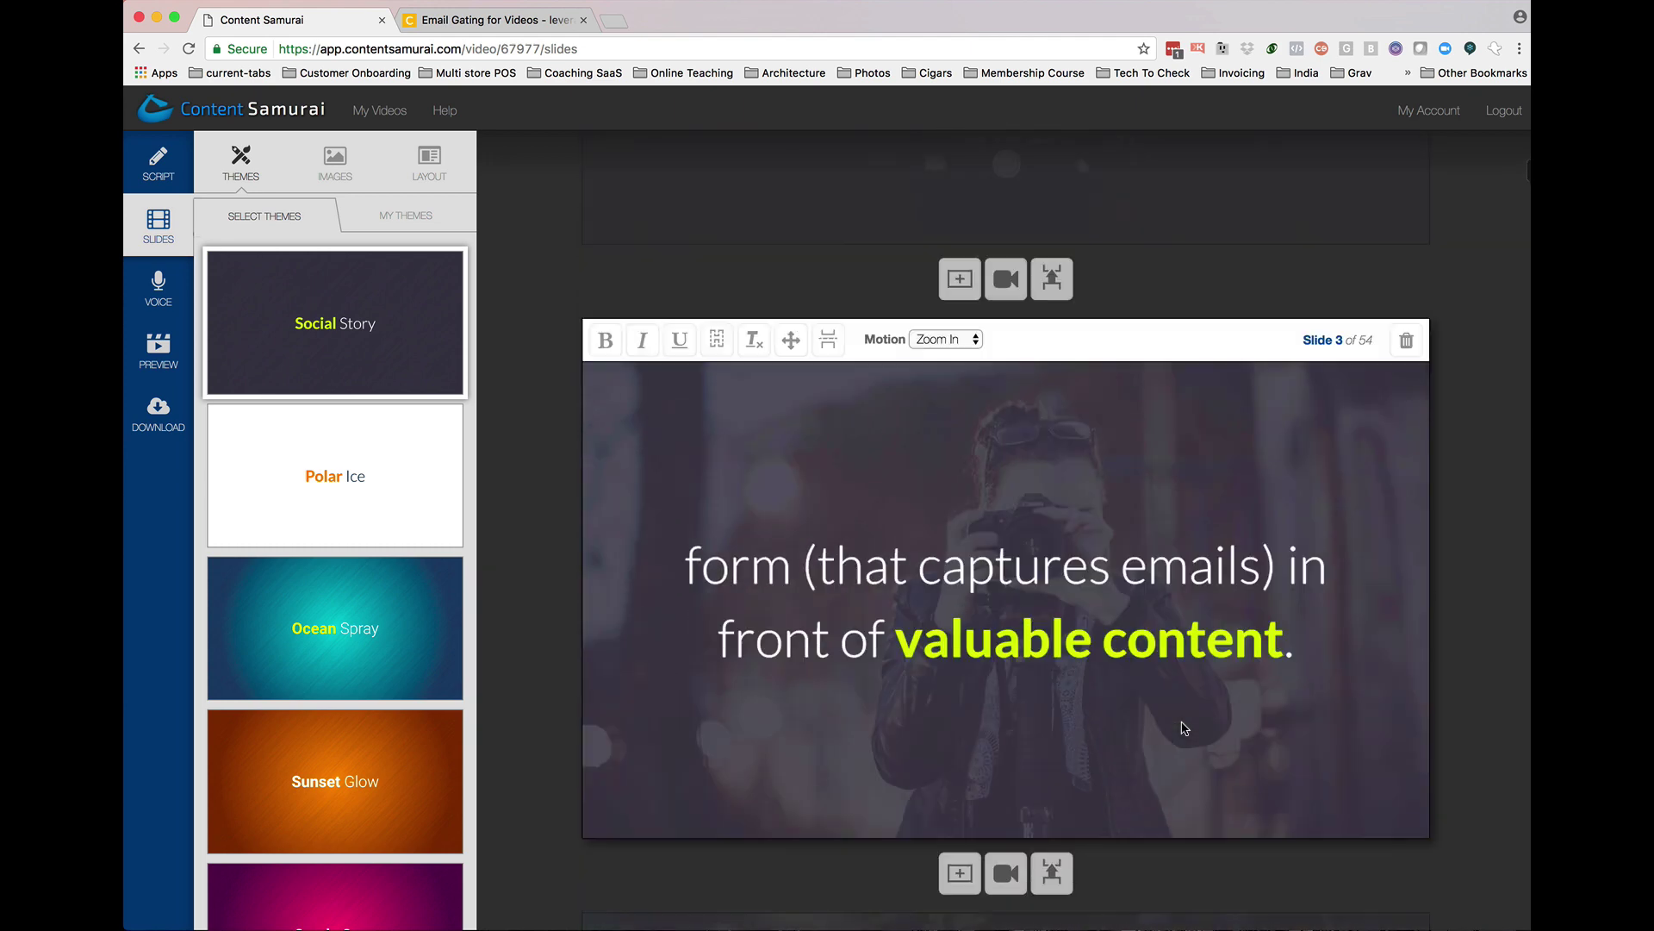
scroll(1241, 771, "down", 8)
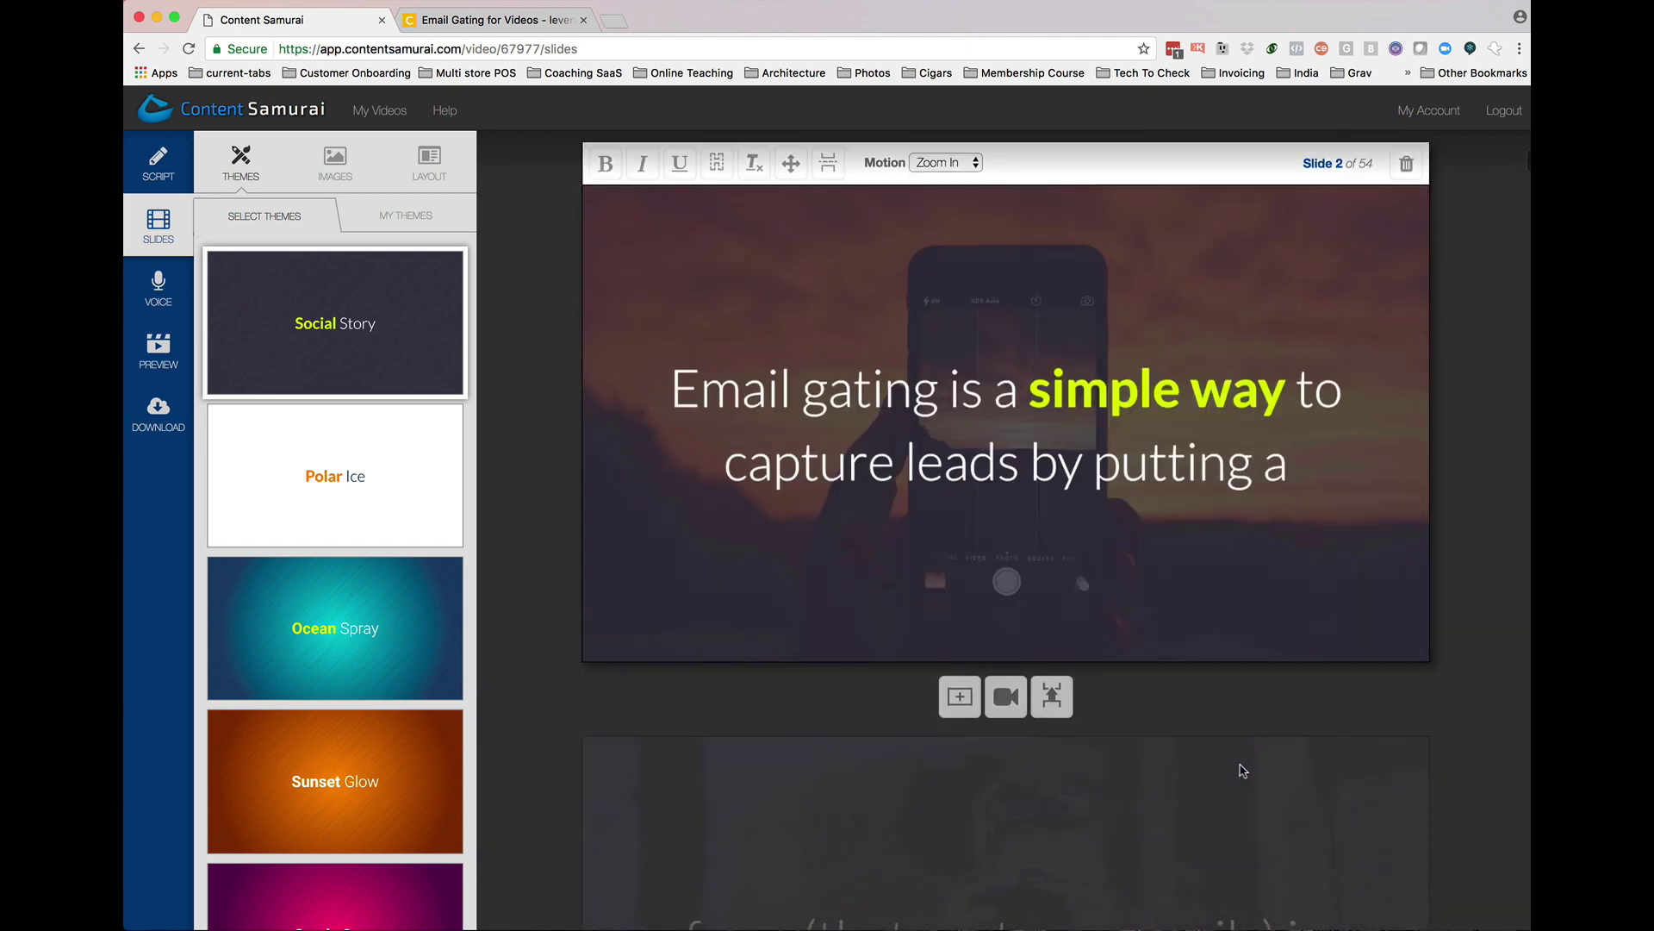
scroll(1243, 769, "down", 2)
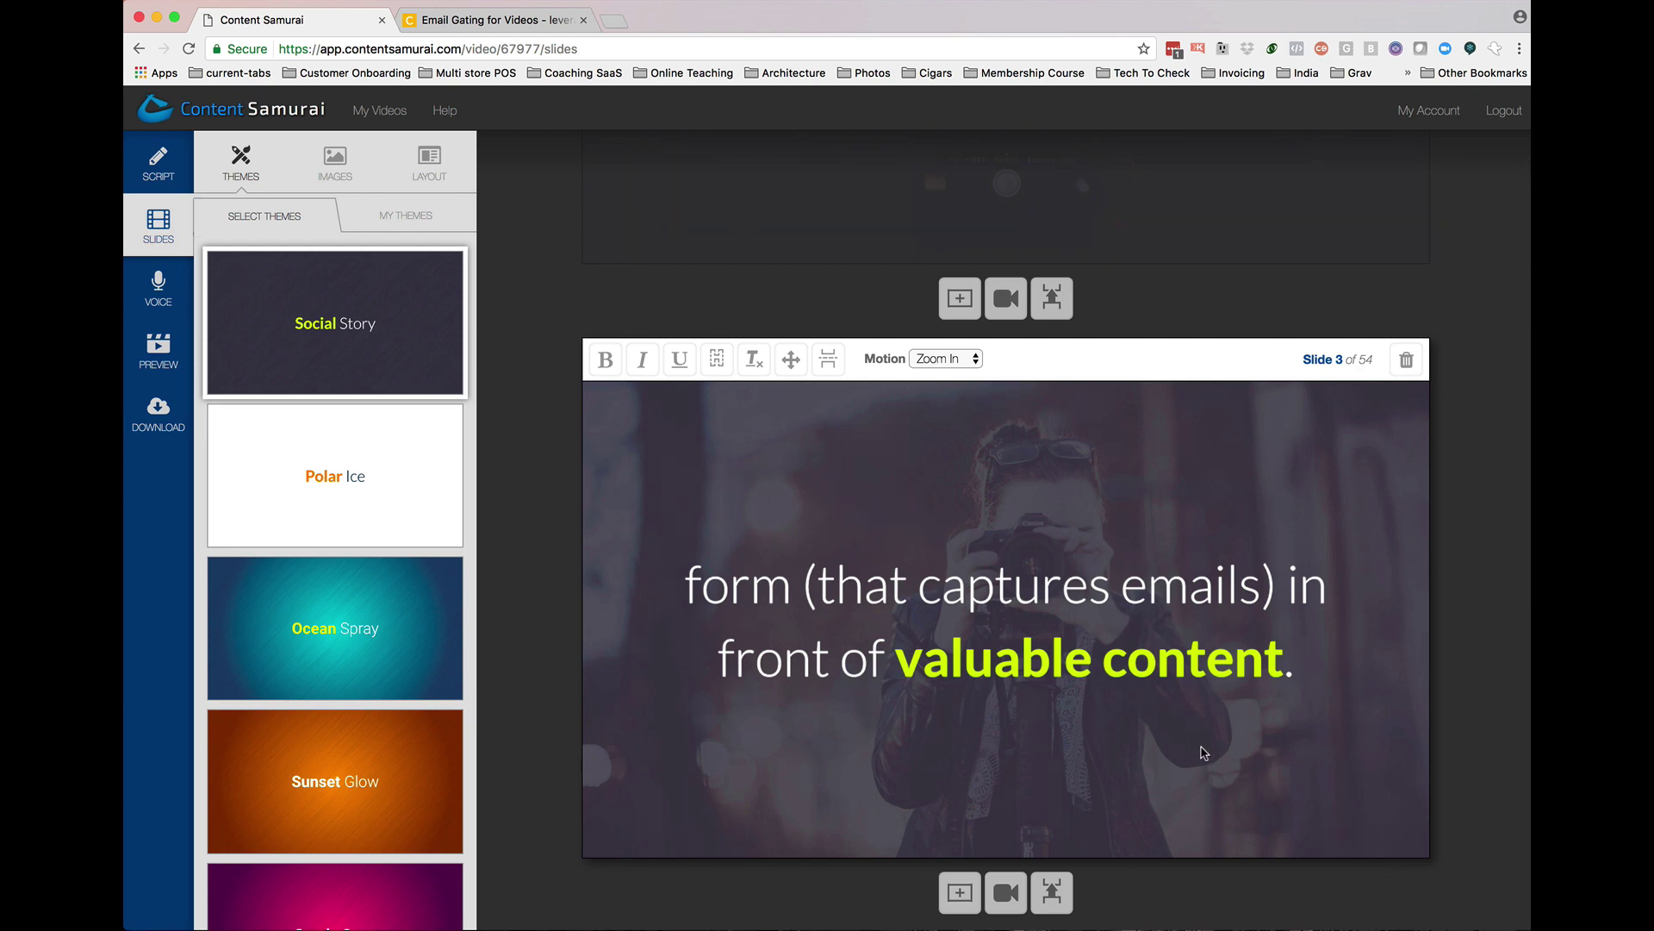
scroll(1204, 753, "down", 8)
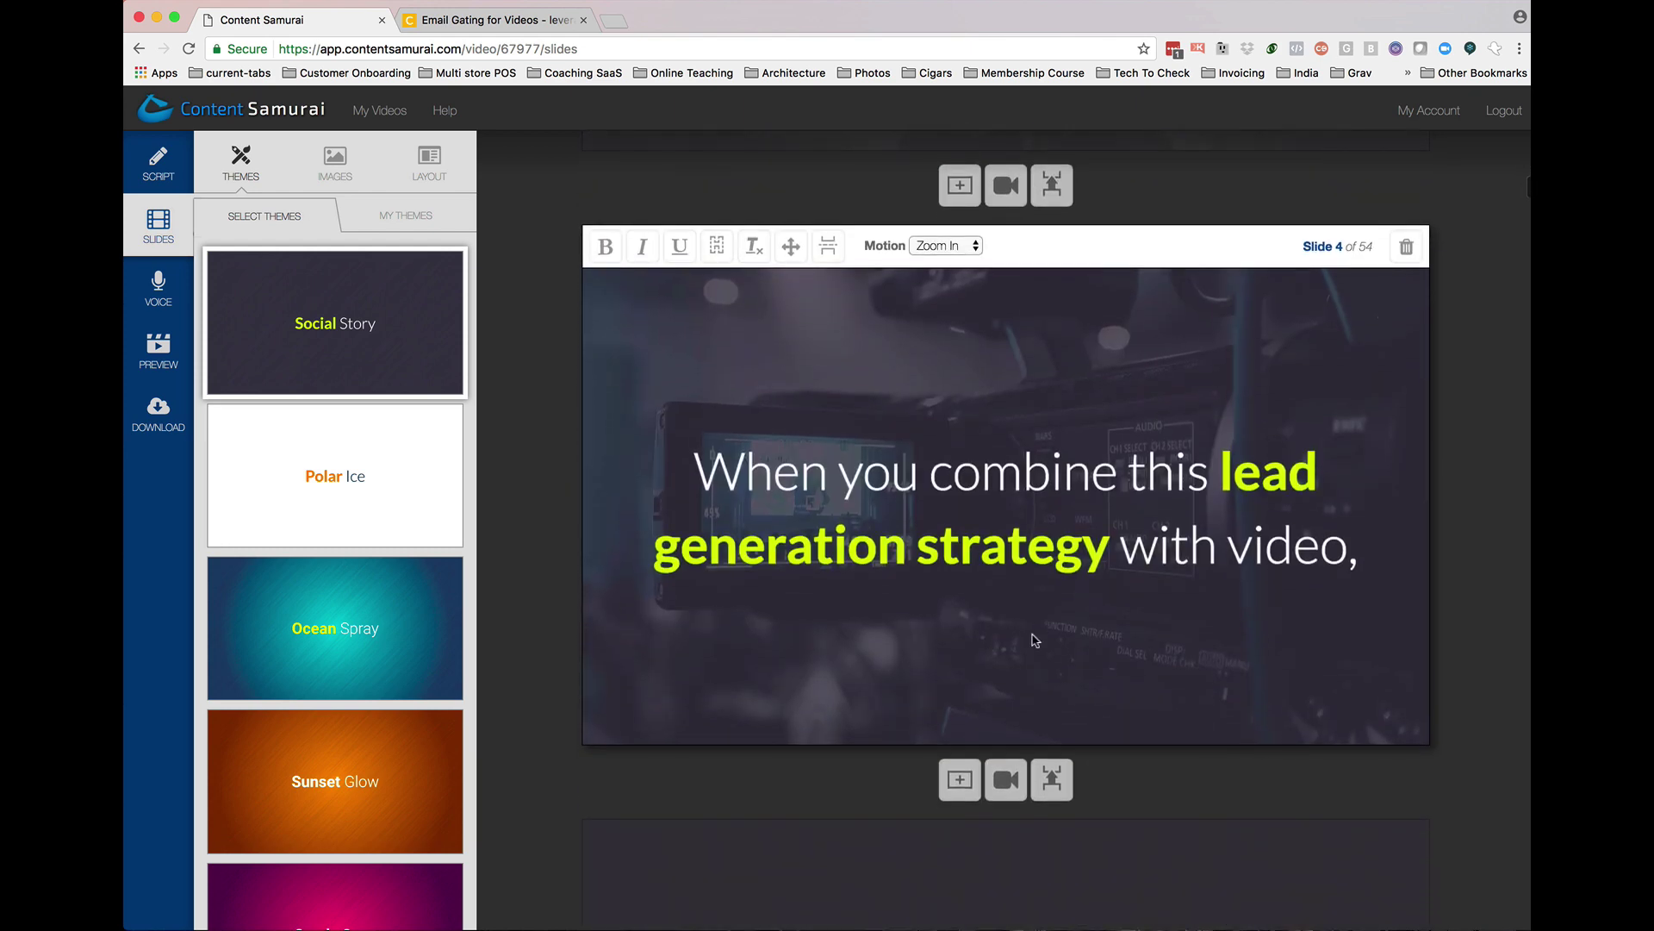
scroll(1198, 705, "down", 1)
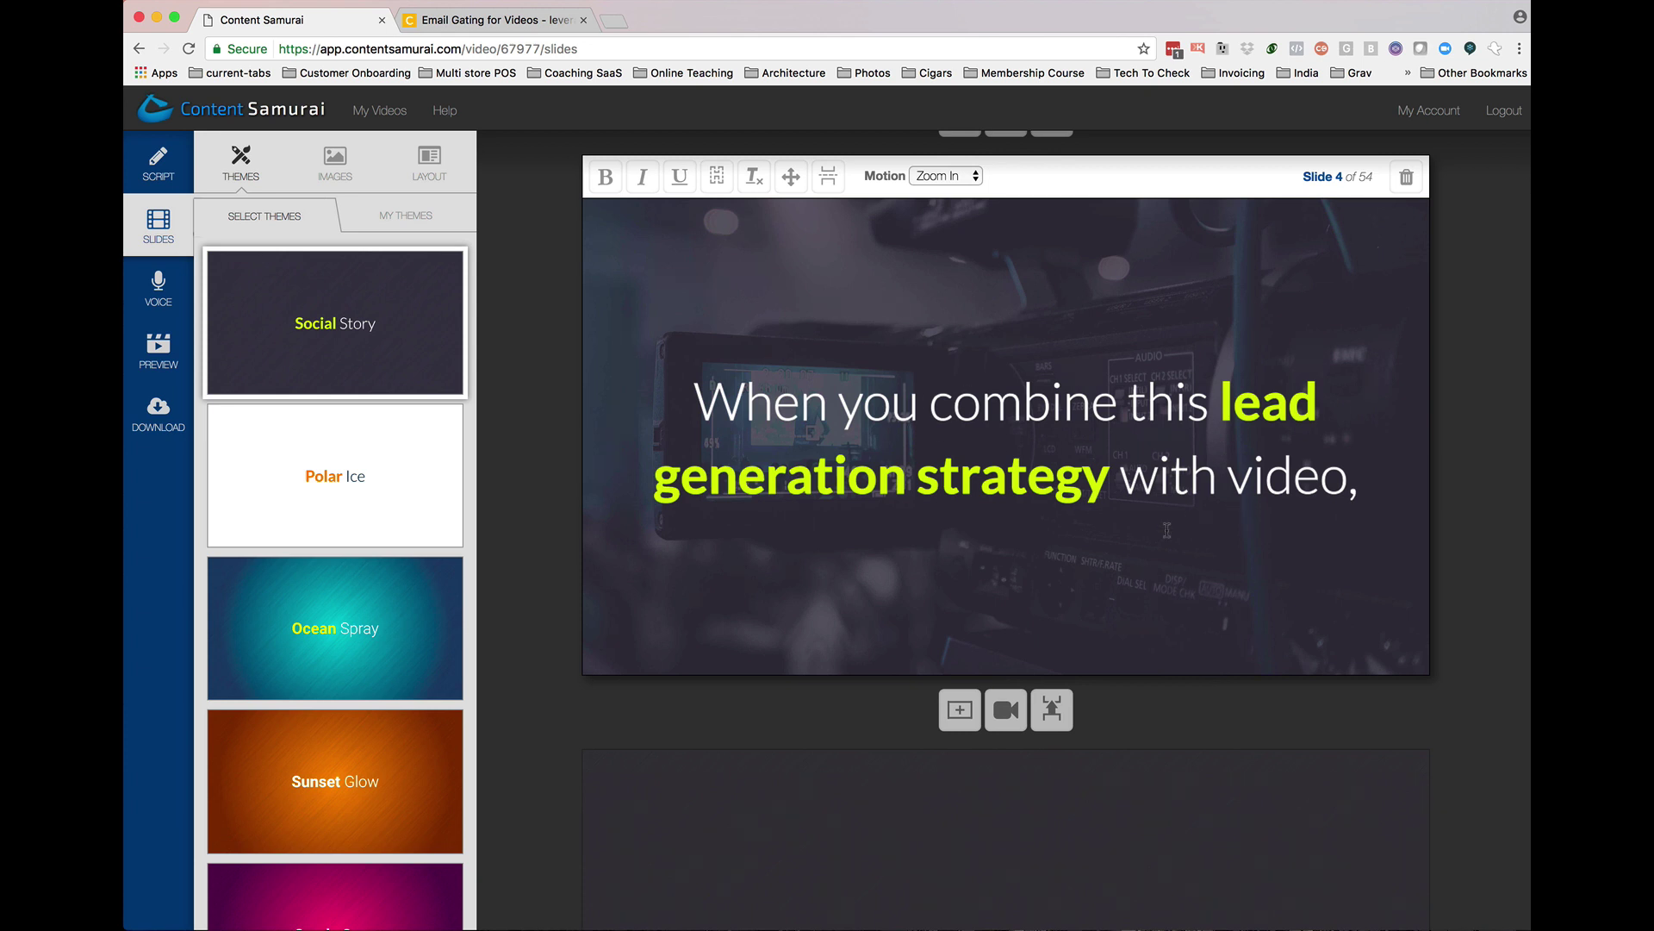
scroll(1185, 632, "down", 8)
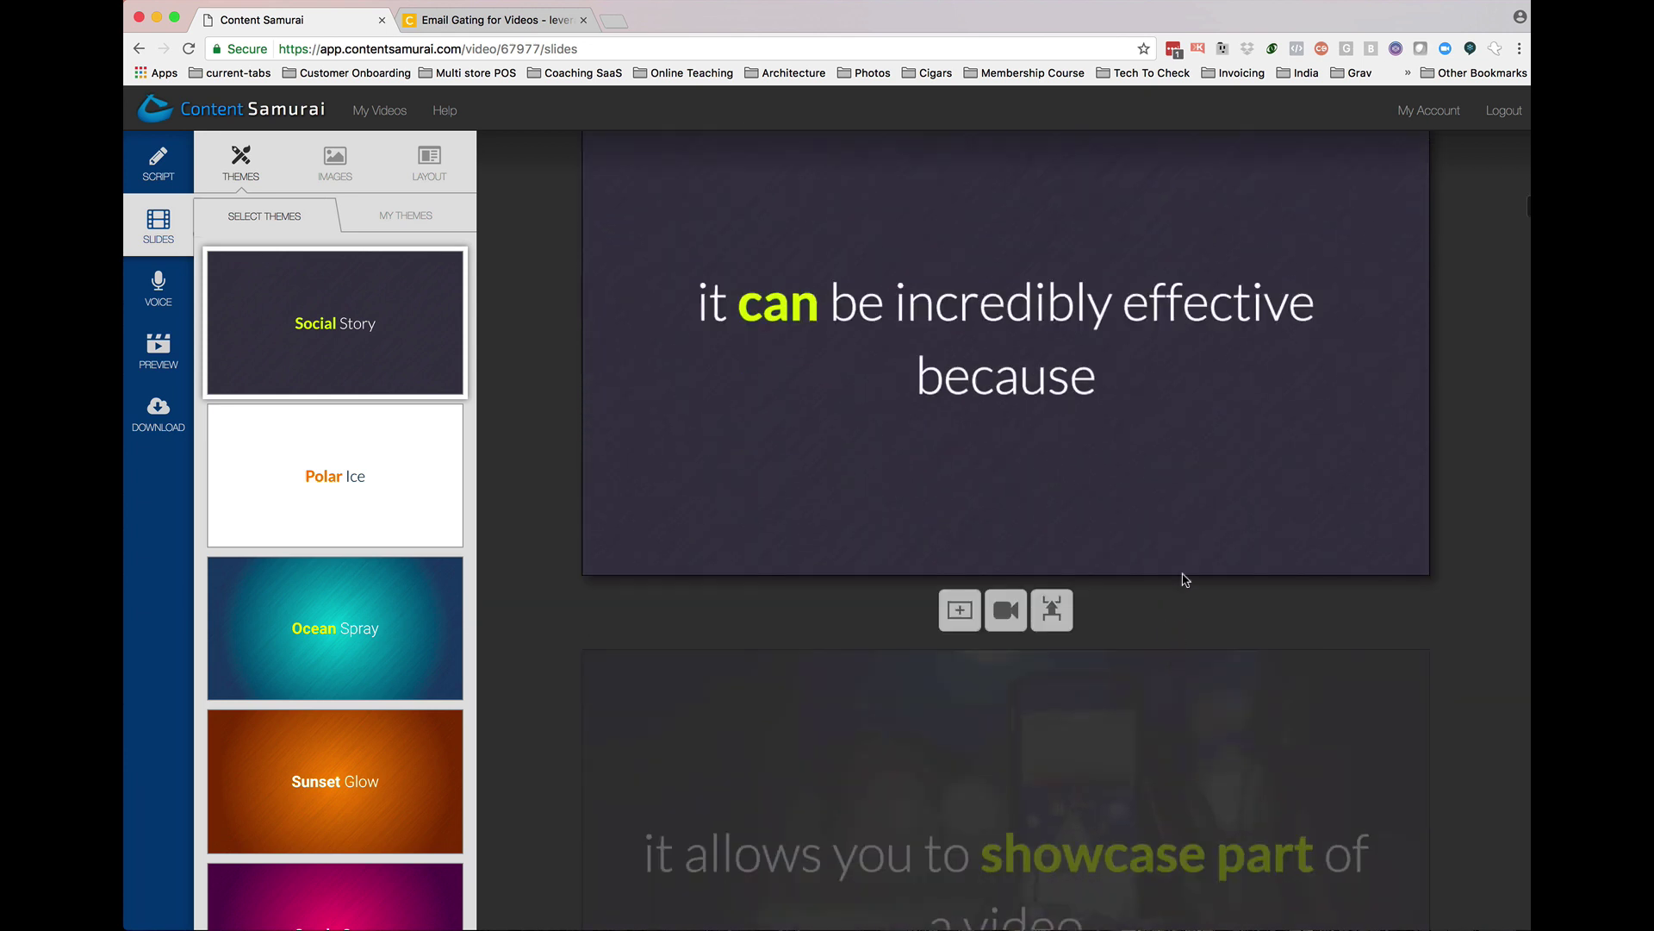
scroll(1192, 546, "down", 5)
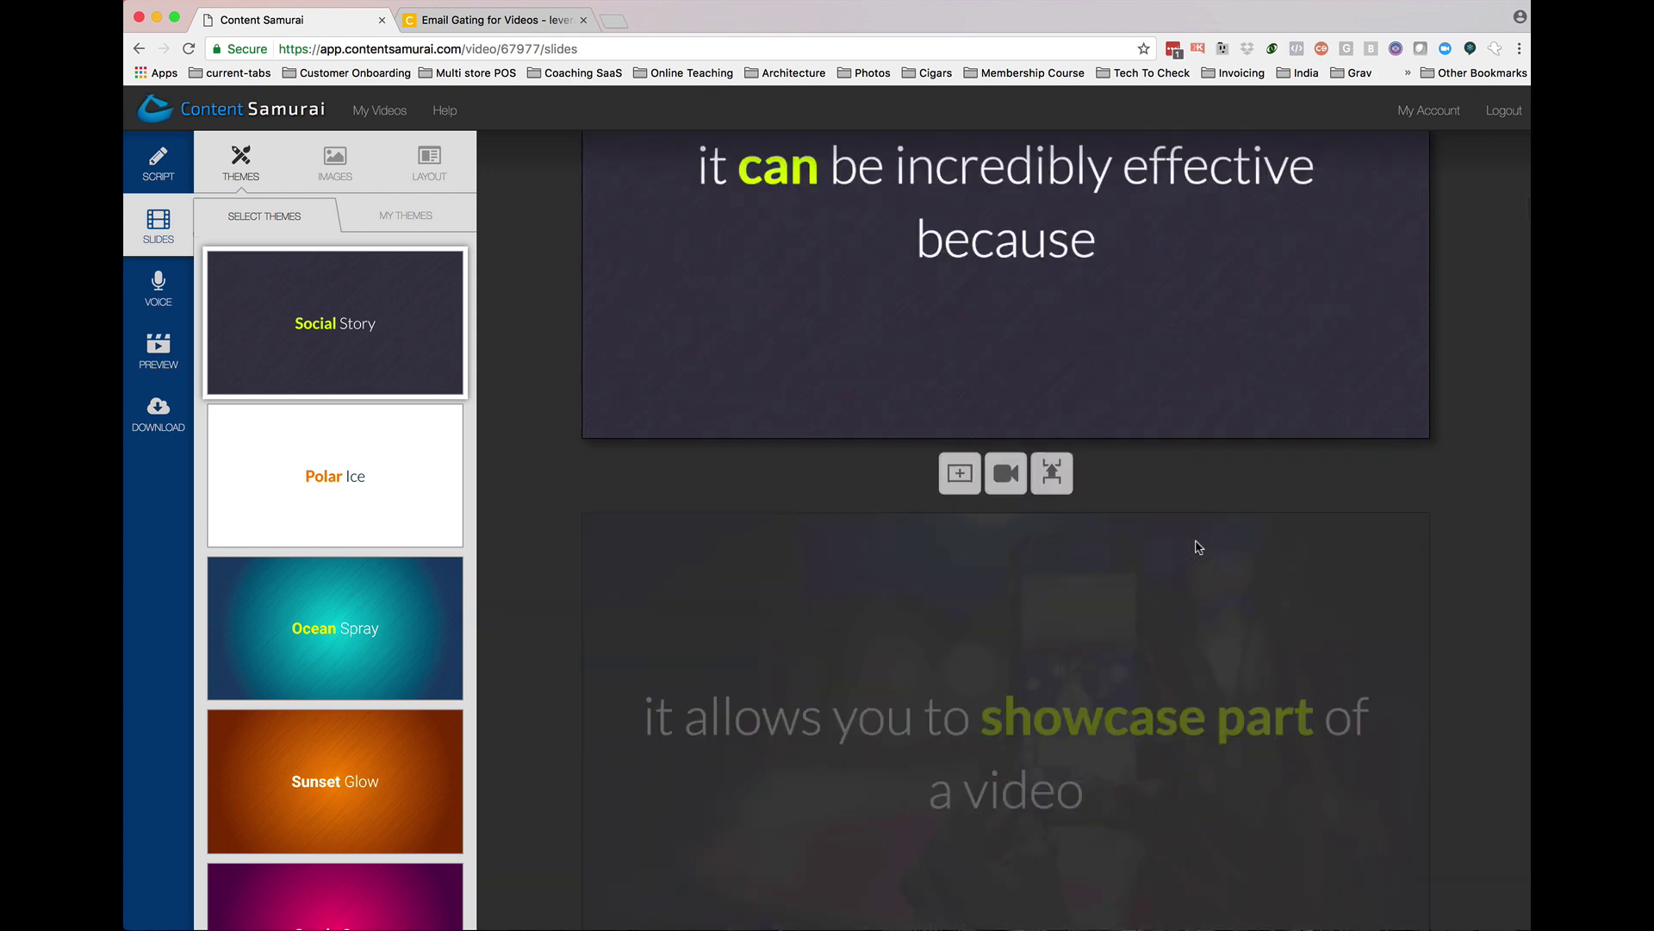
scroll(1175, 627, "down", 10)
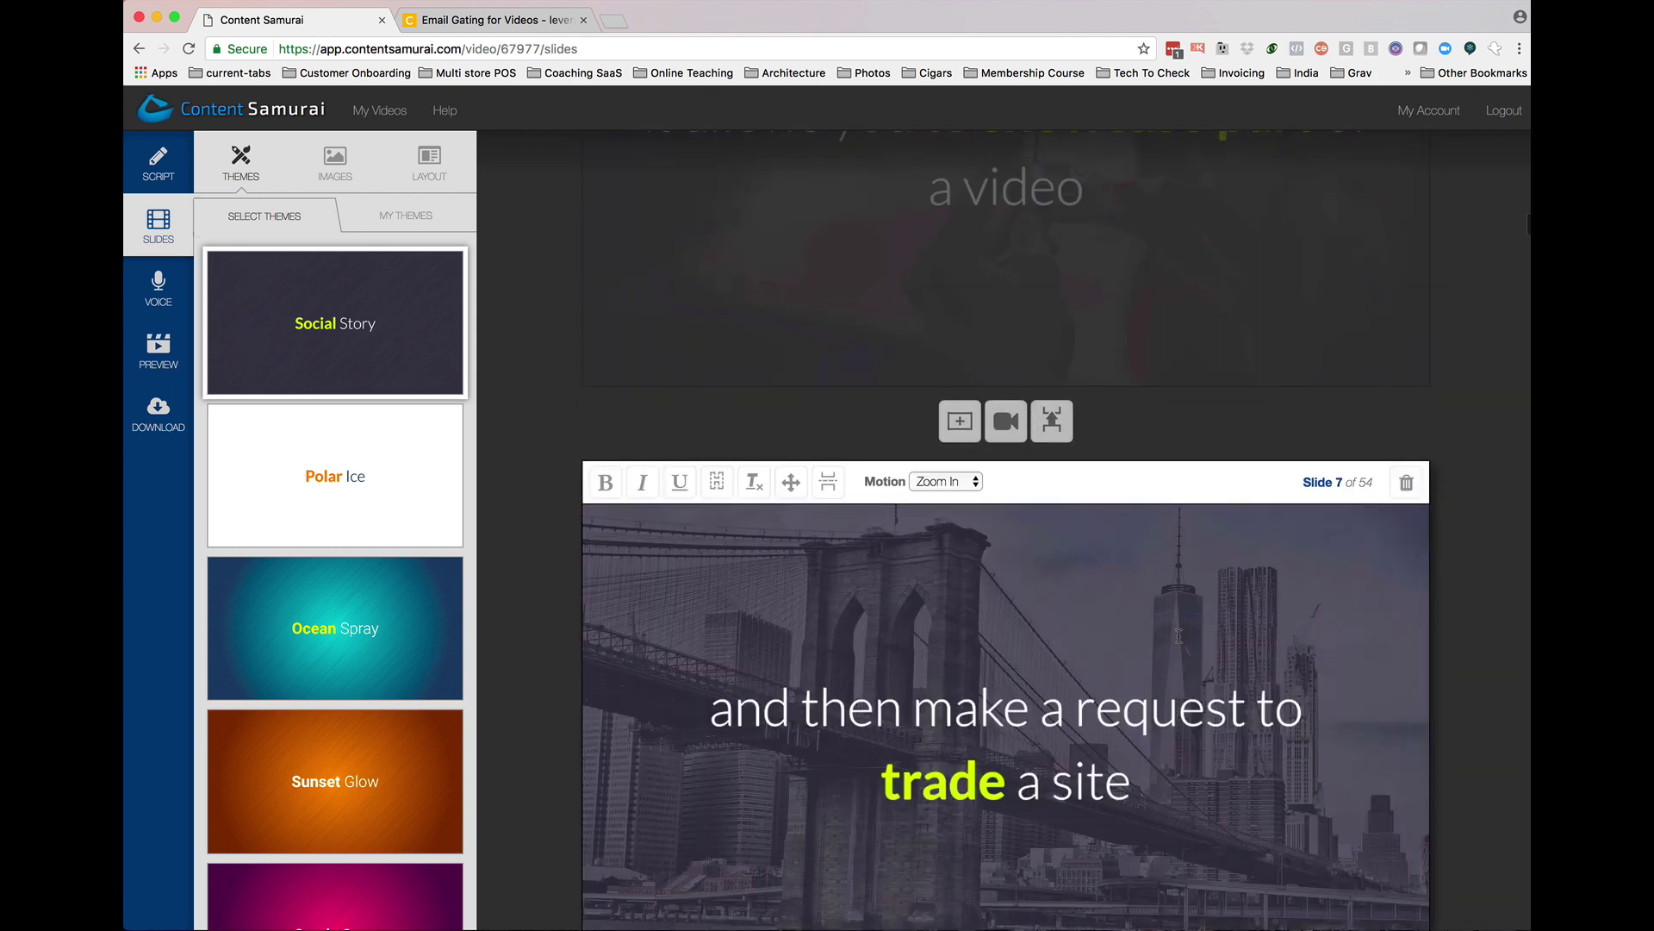
scroll(1179, 636, "down", 9)
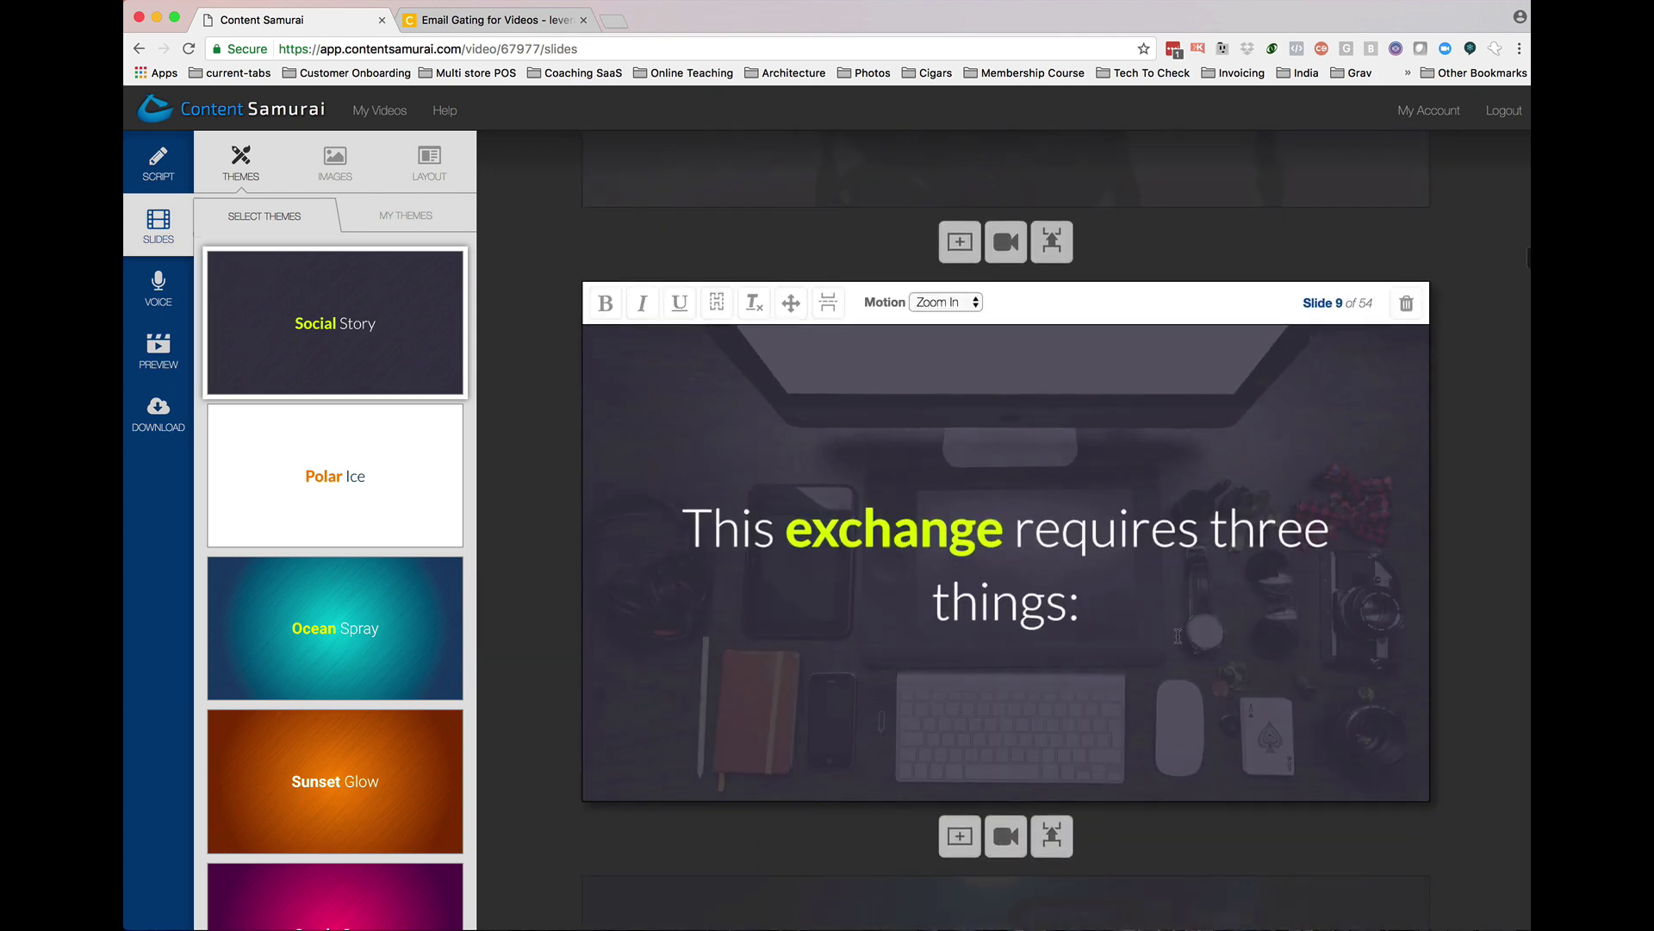
scroll(1178, 636, "down", 8)
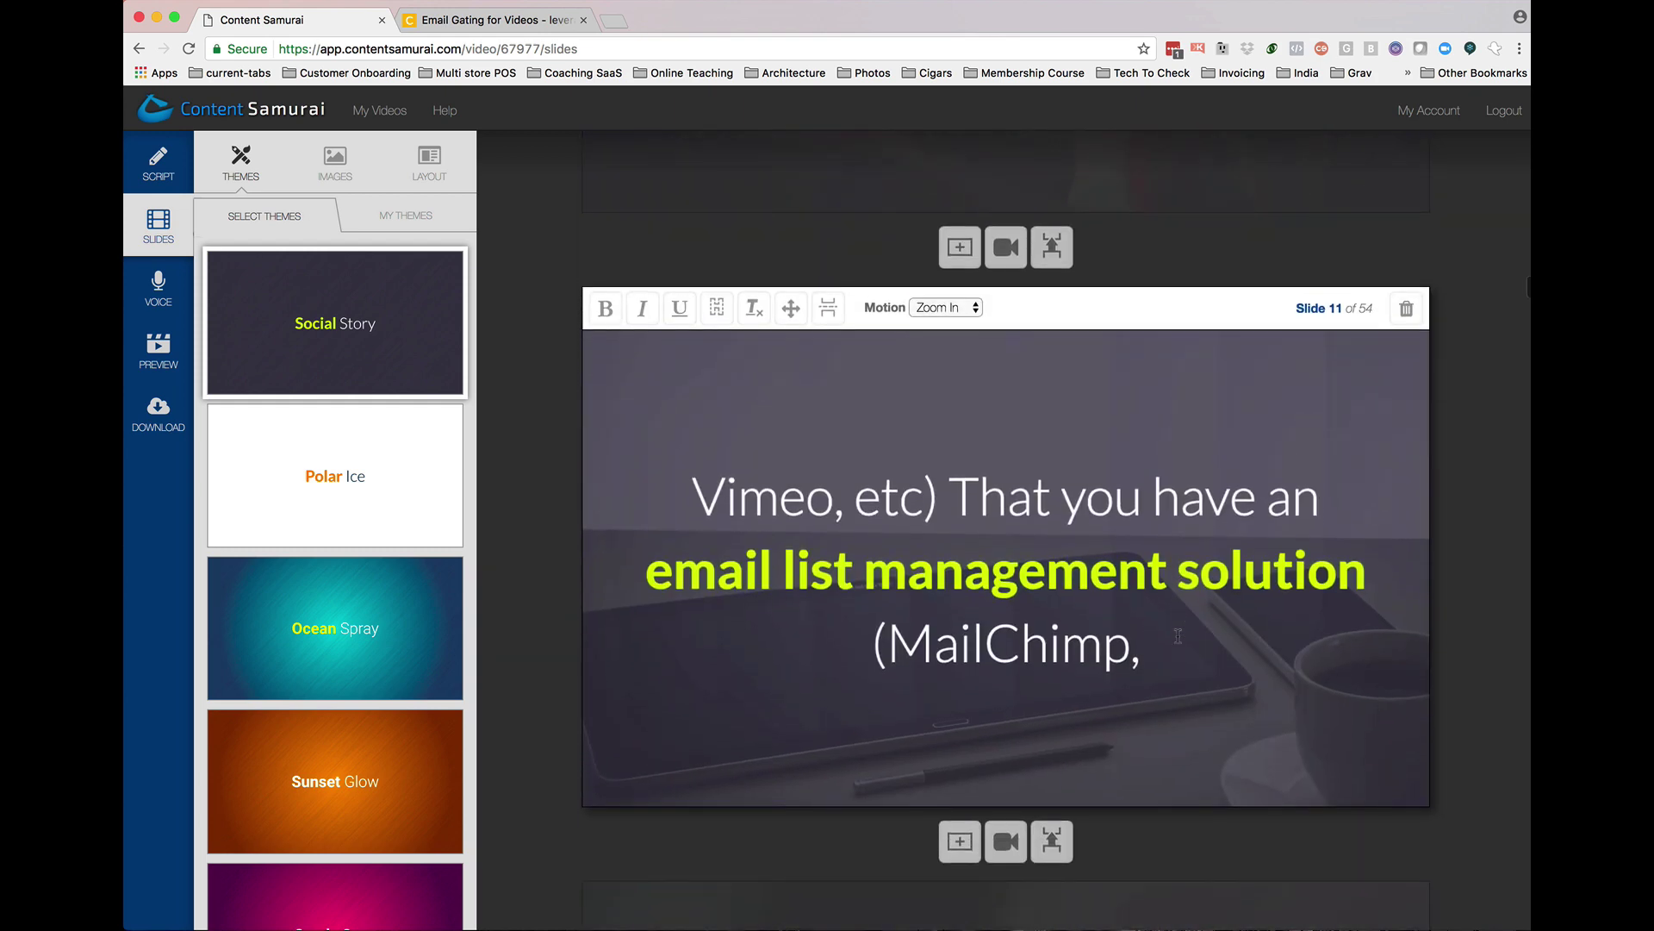
scroll(1178, 636, "down", 8)
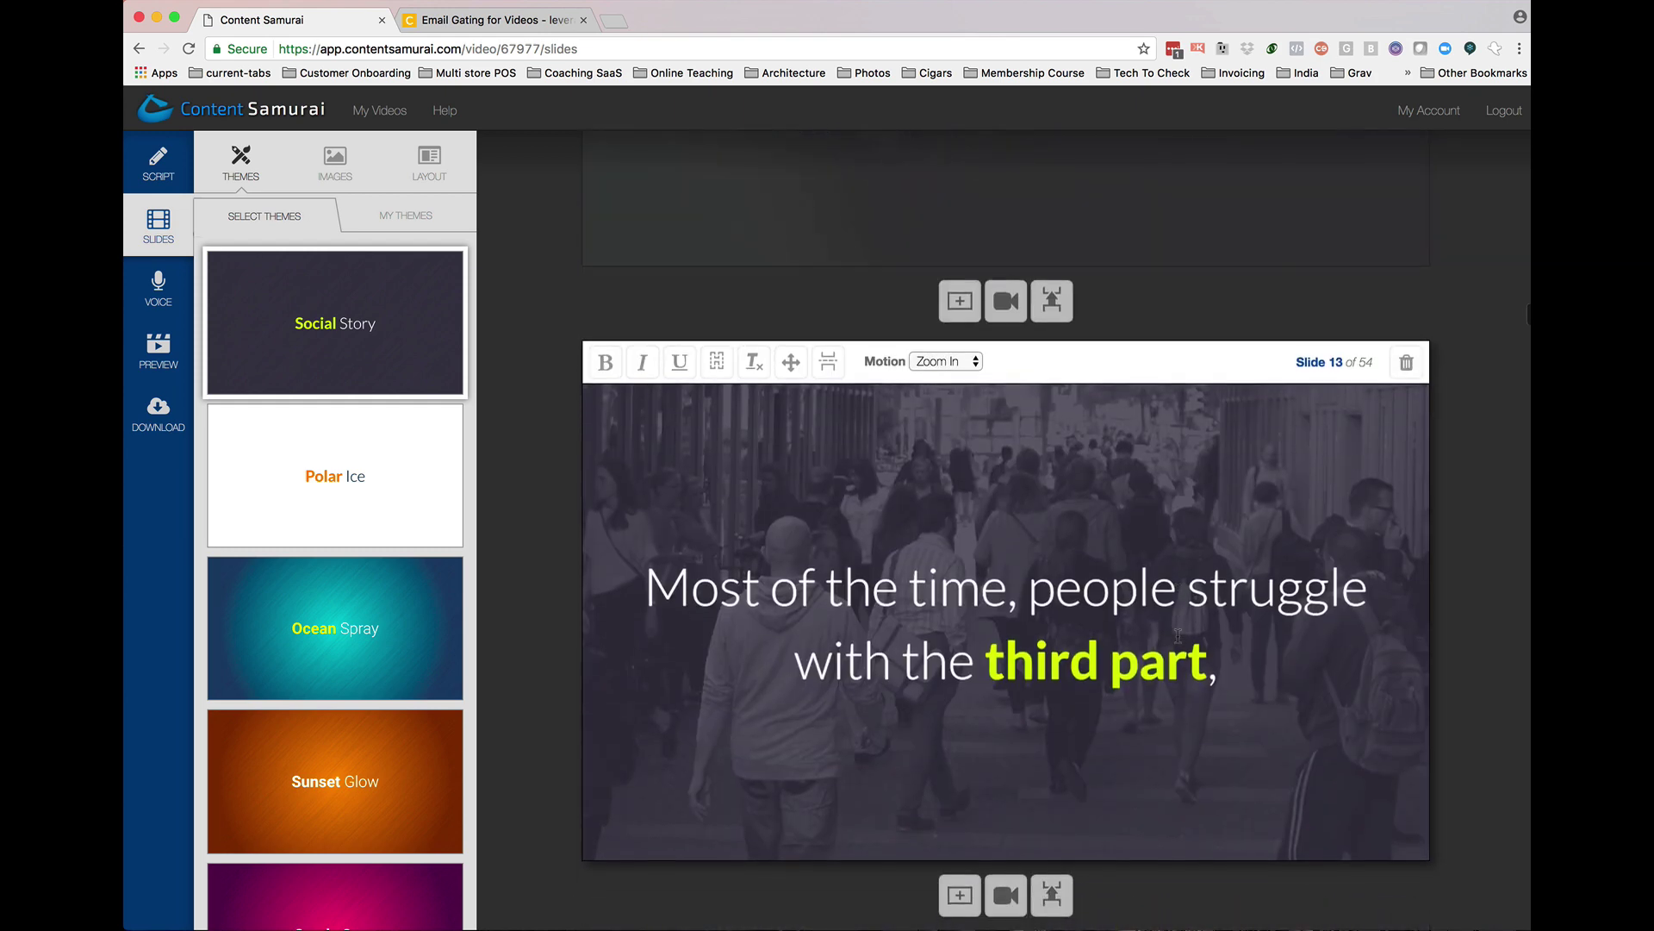
scroll(1178, 636, "down", 8)
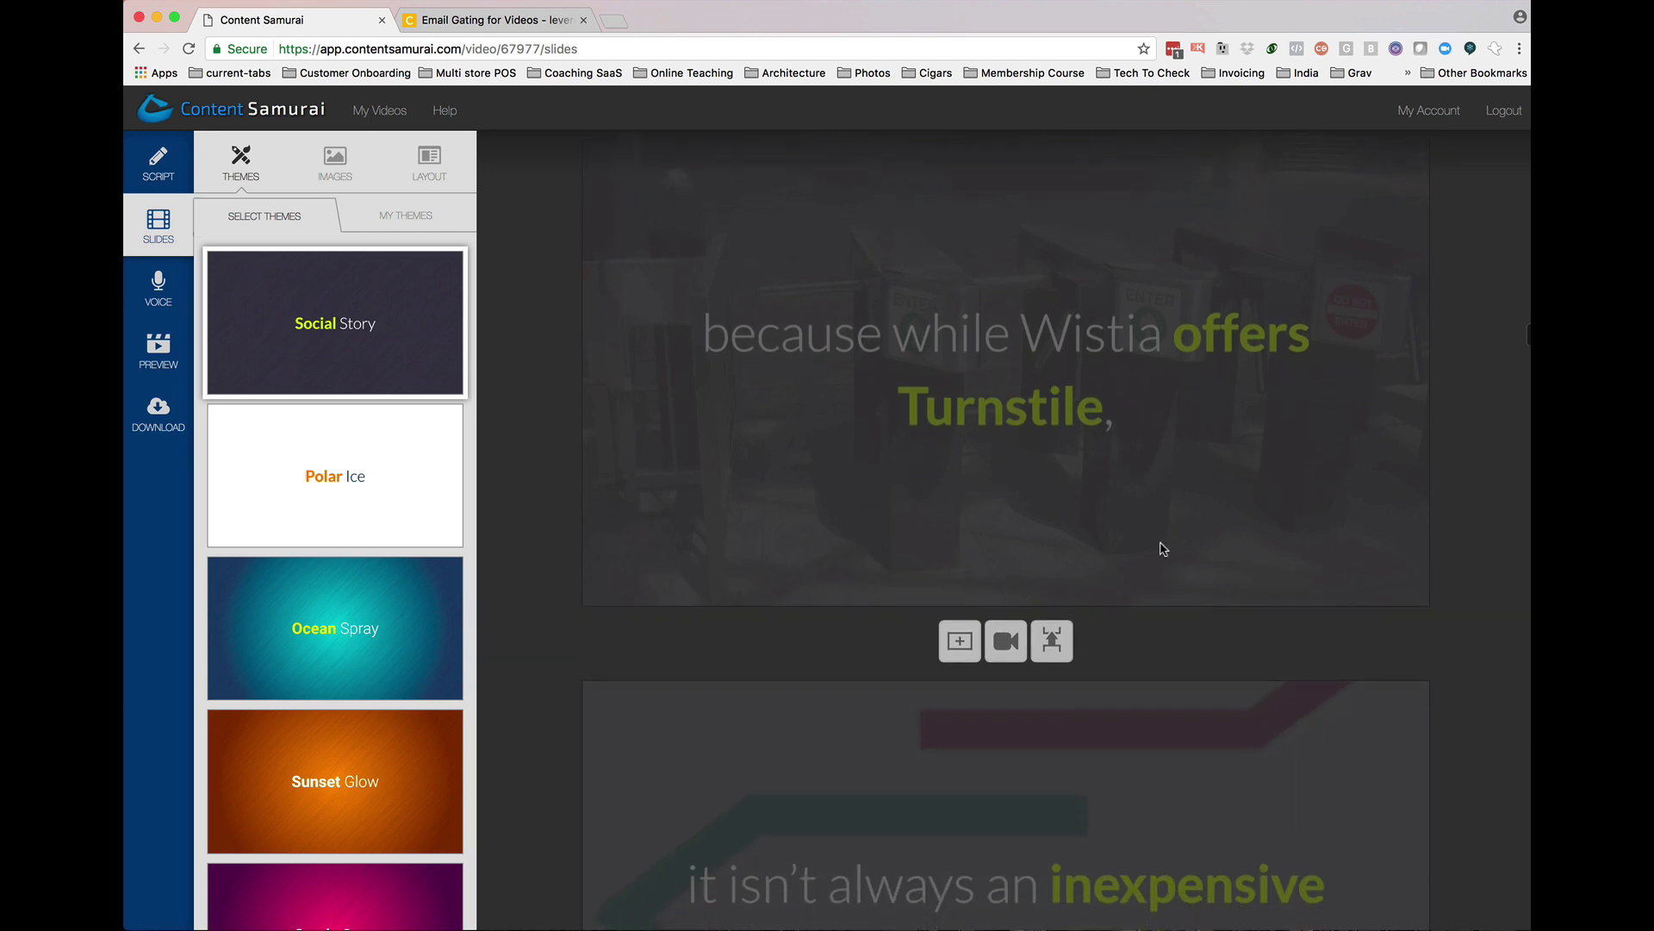
scroll(1163, 549, "down", 3)
scroll(1163, 549, "down", 3)
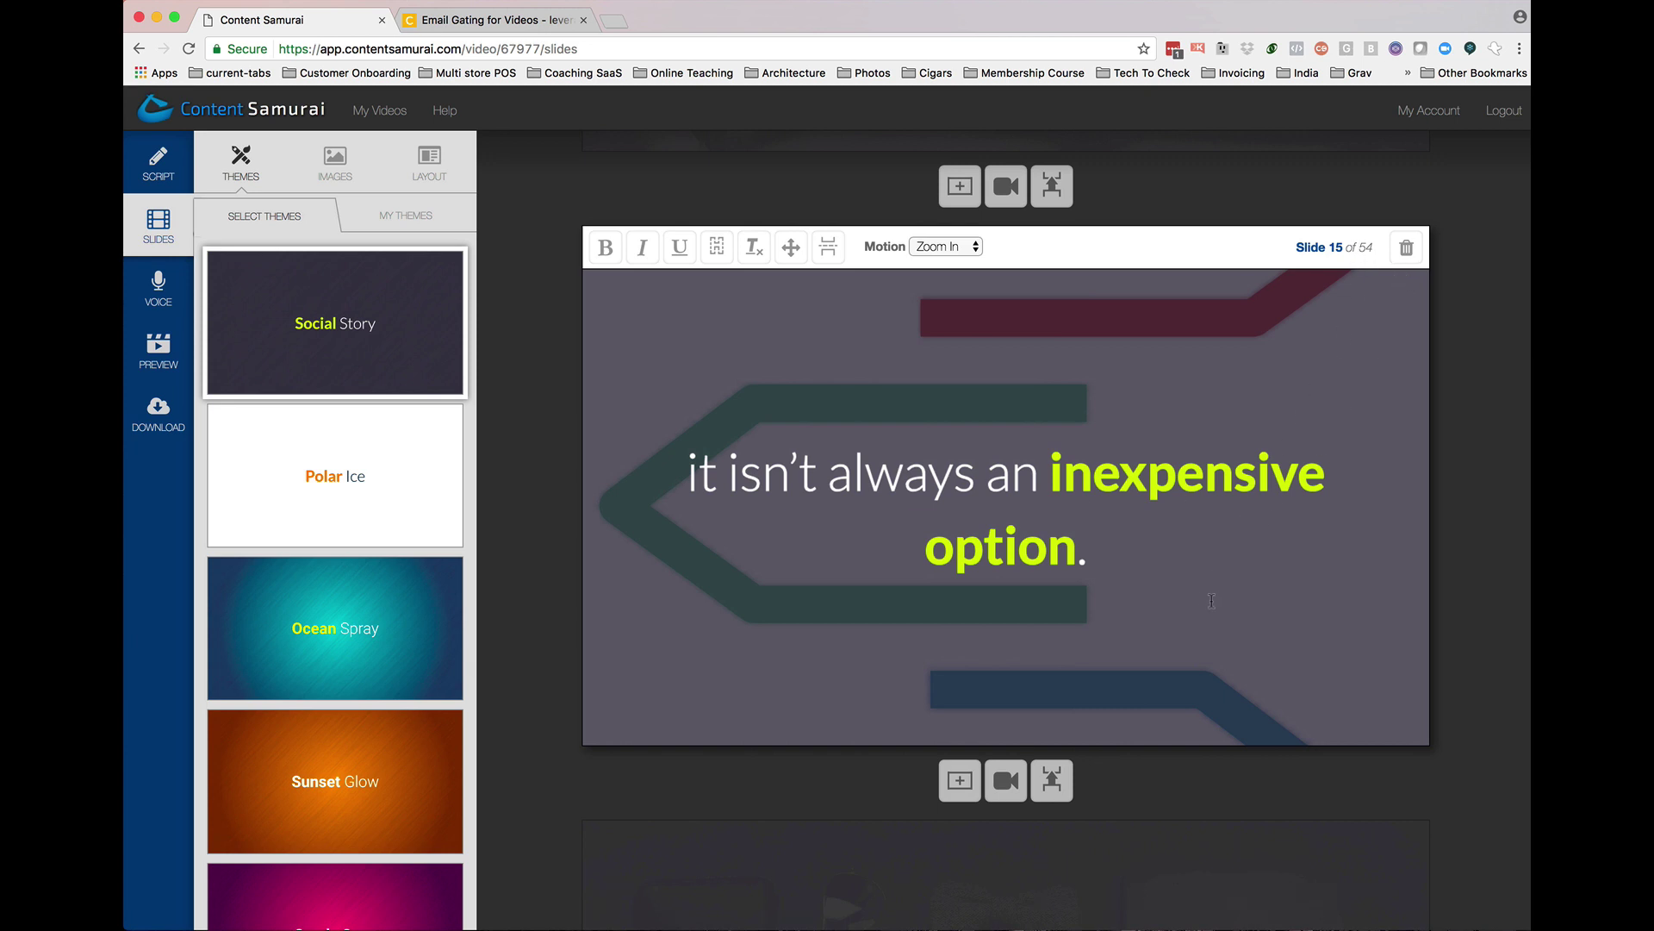
scroll(1211, 600, "down", 6)
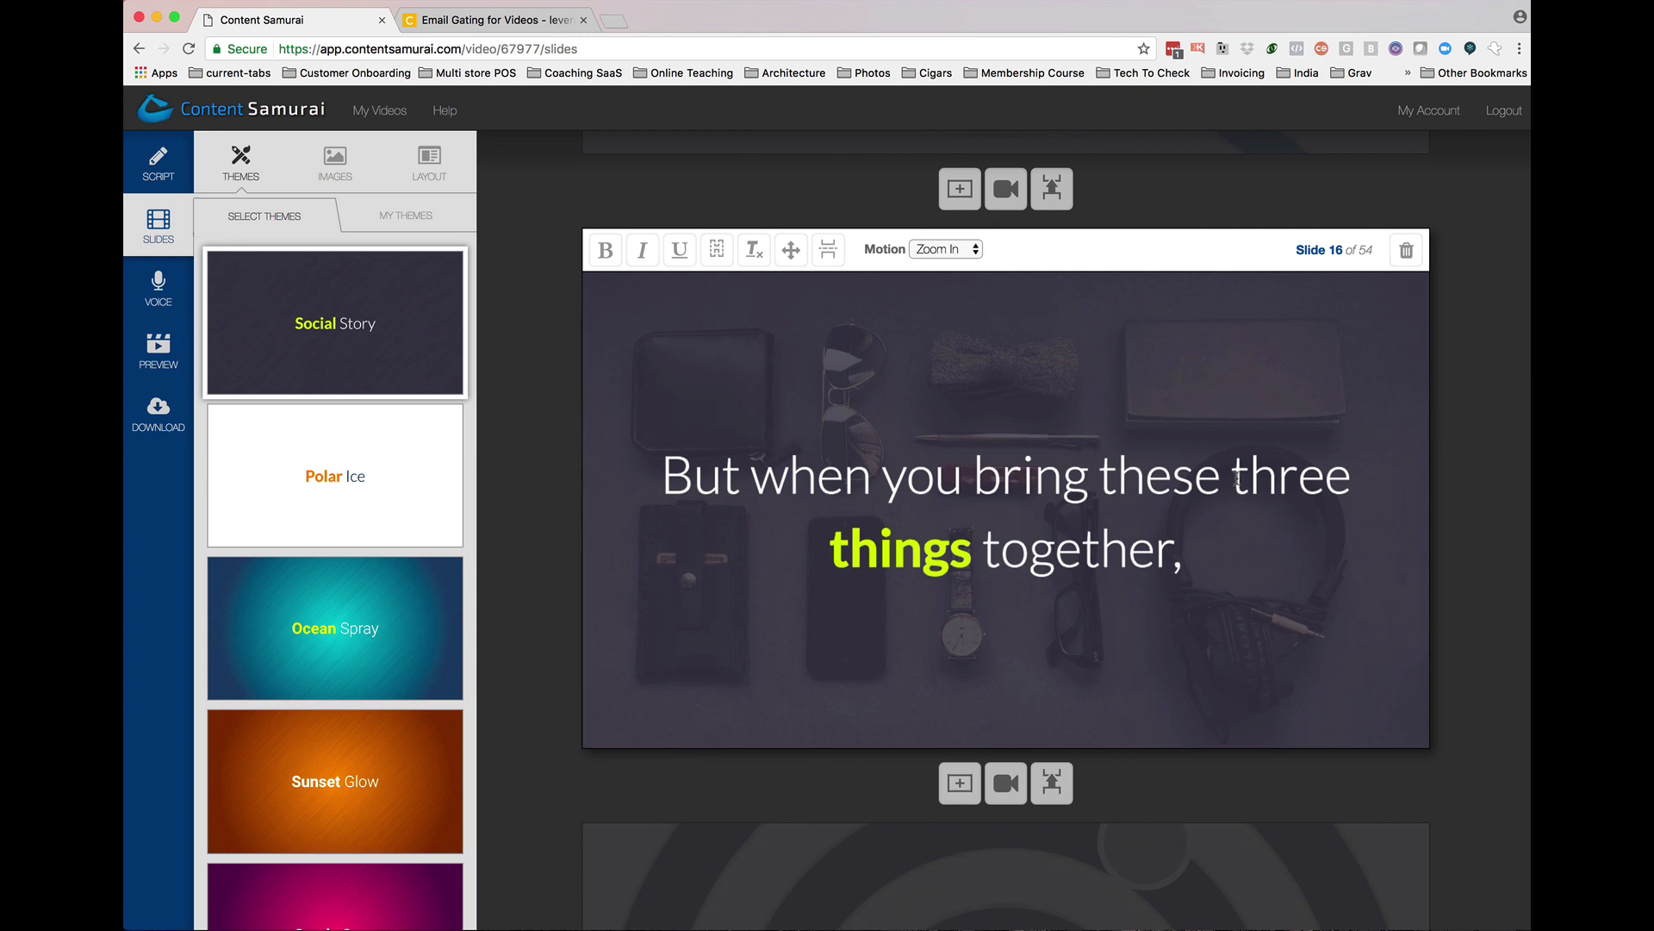
- Bold 'three' in slide 16's text 'But when you bring these three things together,'
left_click(924, 552)
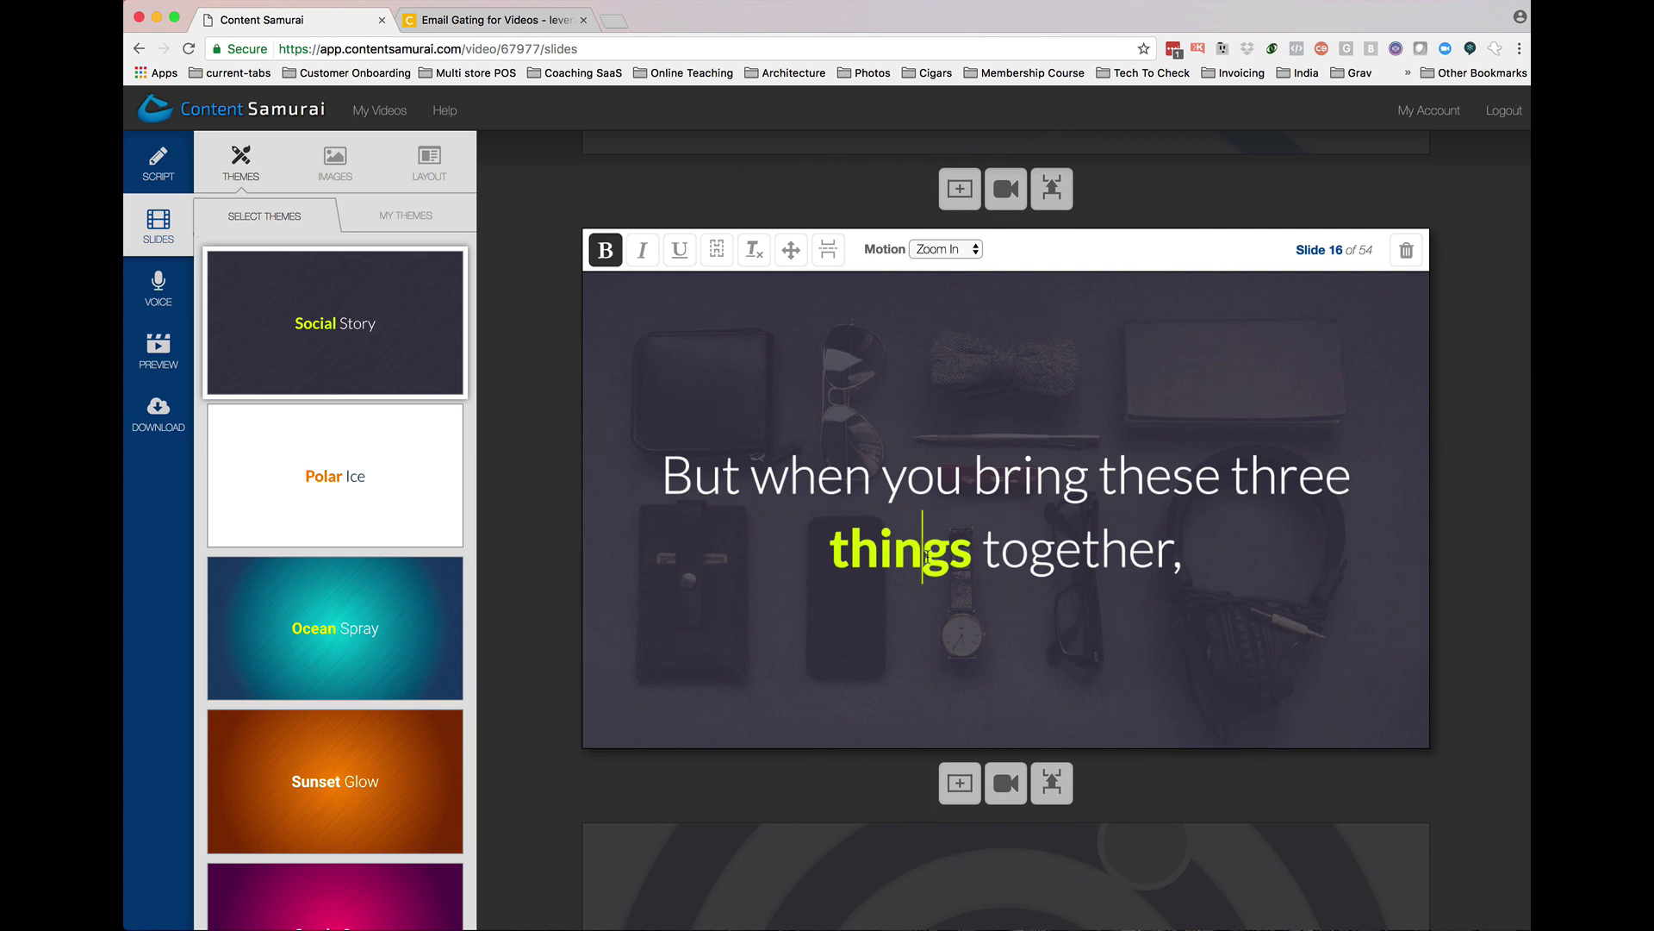
double_click(1236, 479)
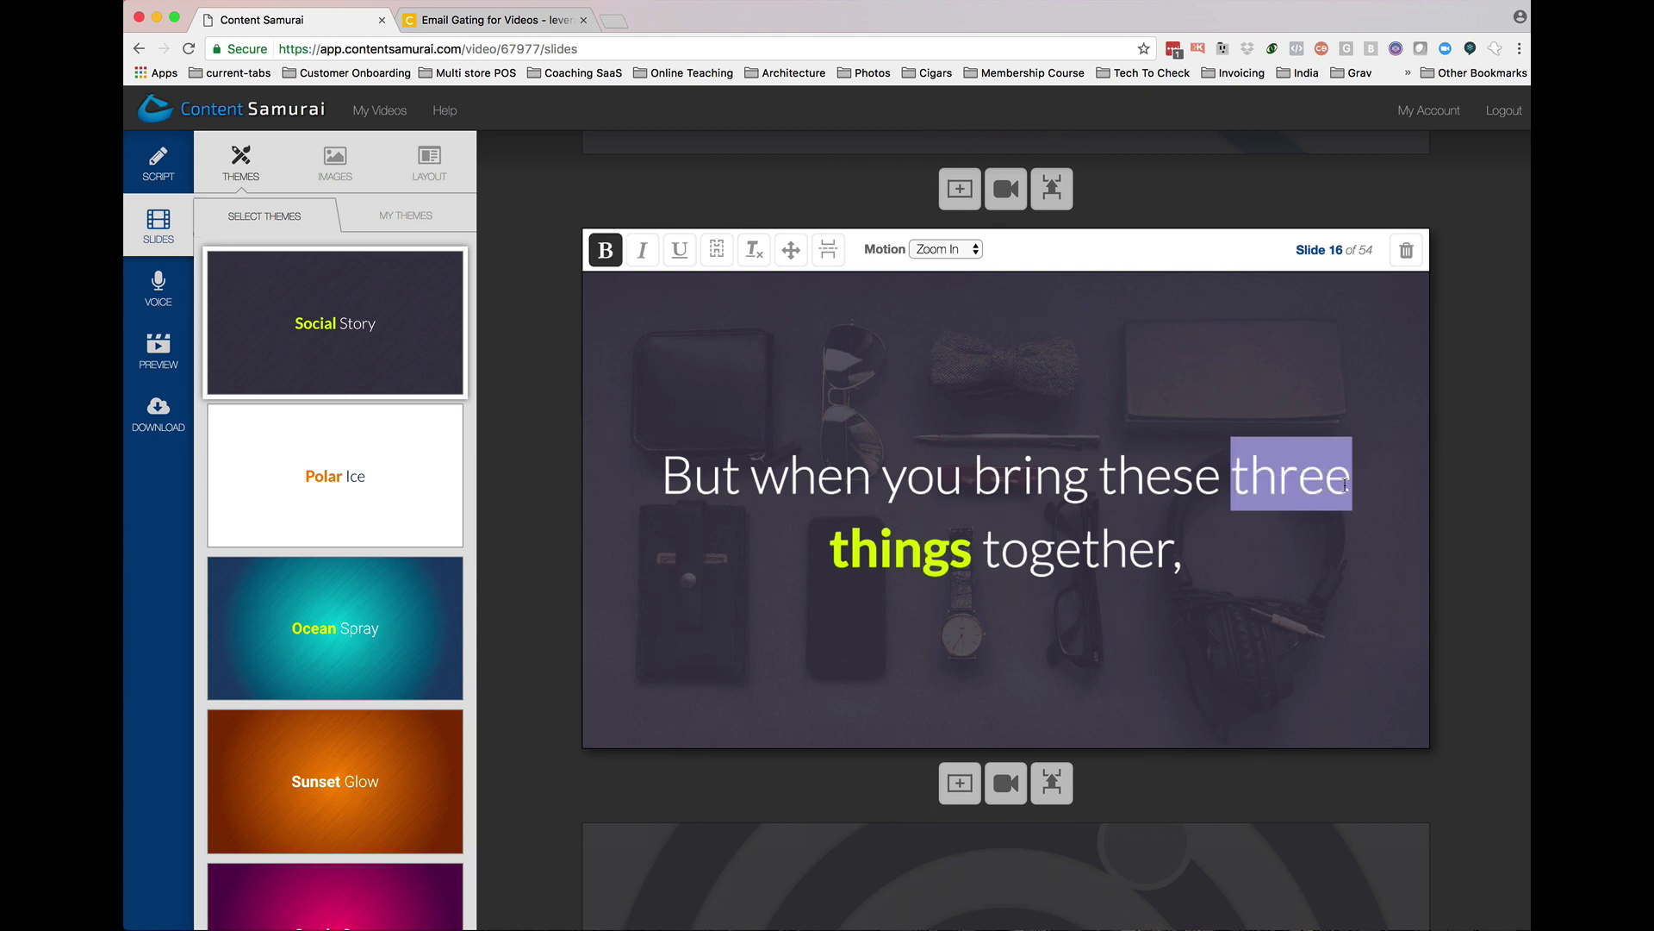
left_click(606, 250)
left_click(1090, 500)
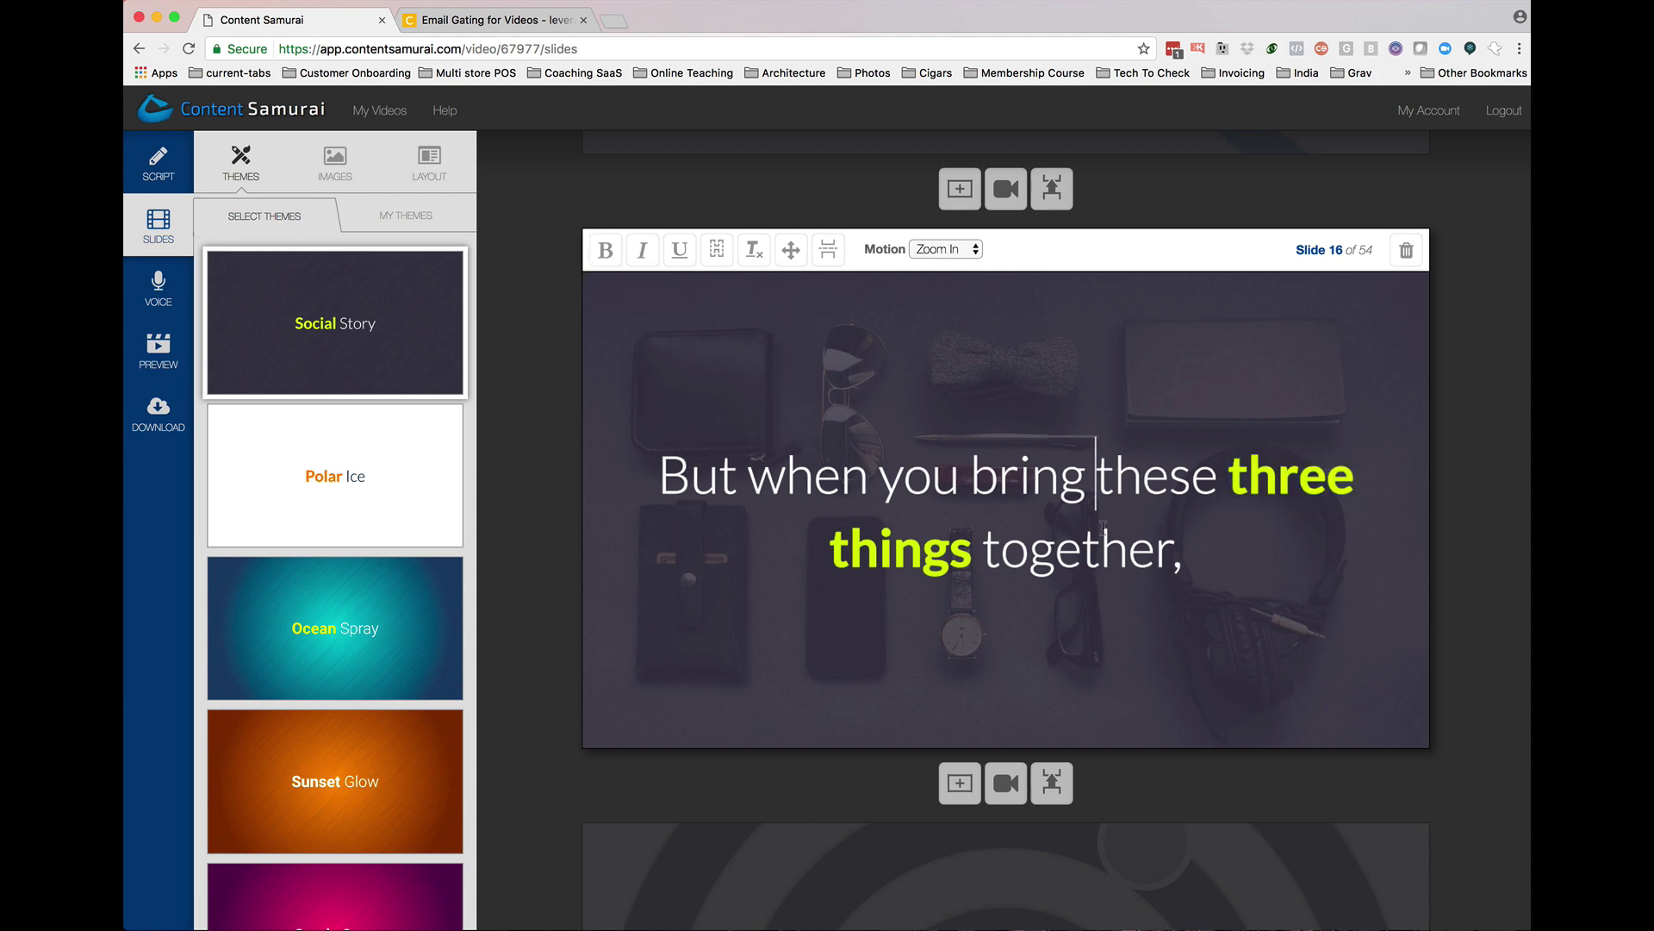
scroll(1141, 658, "down", 6)
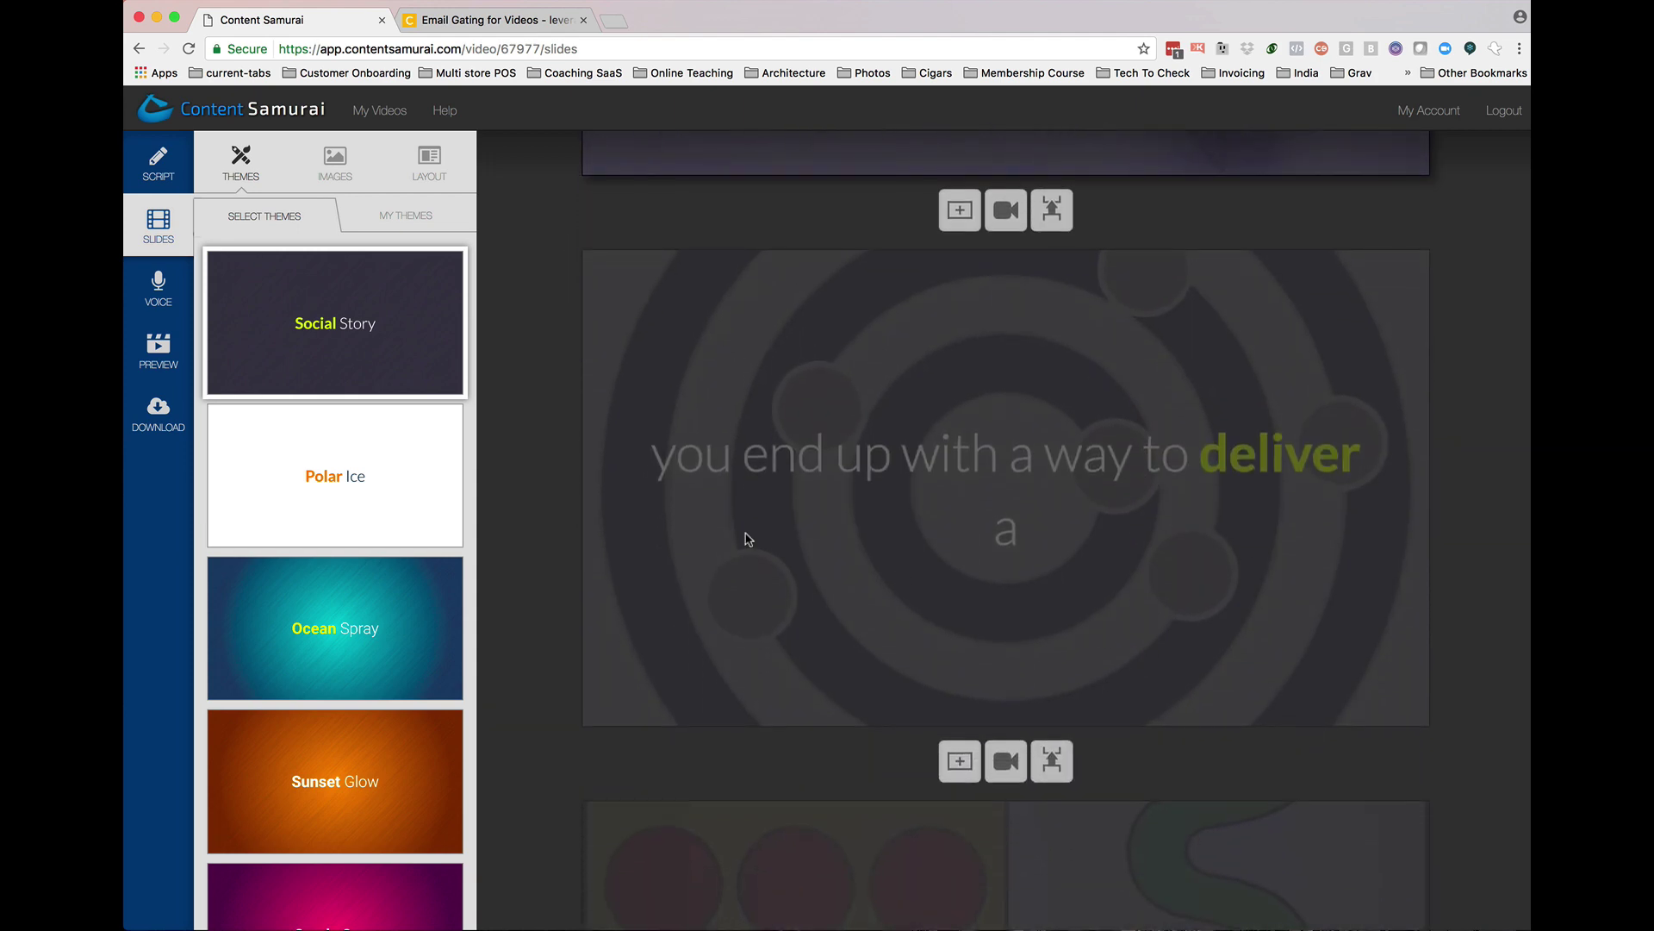
scroll(405, 517, "down", 10)
scroll(374, 593, "down", 15)
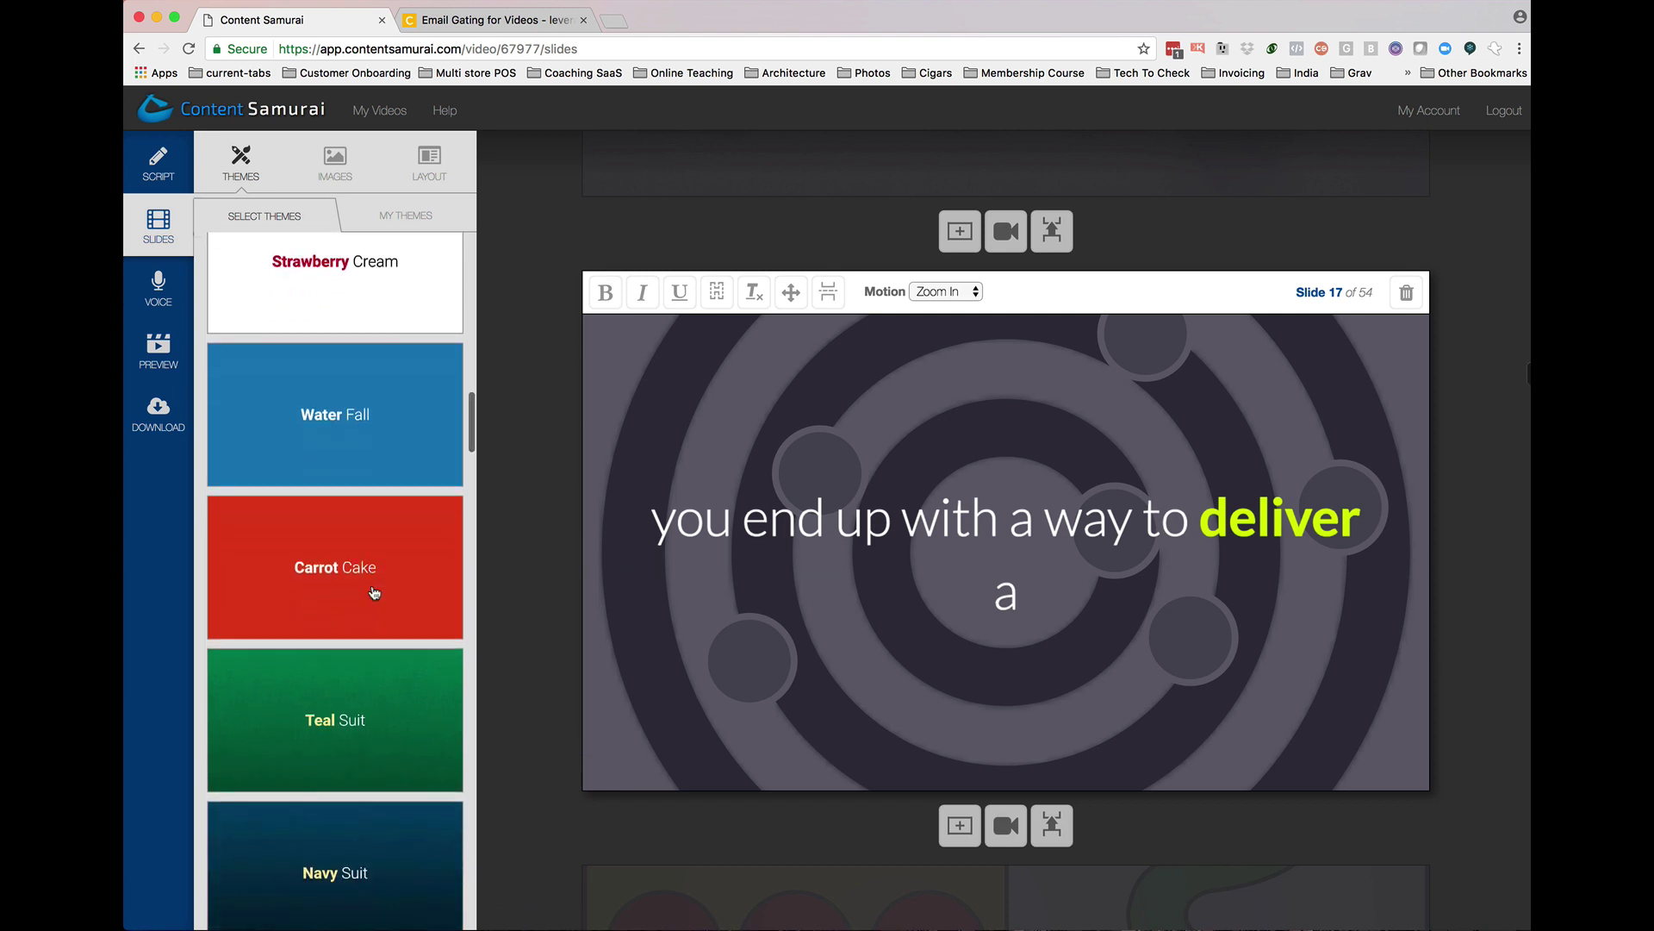
scroll(374, 593, "up", 20)
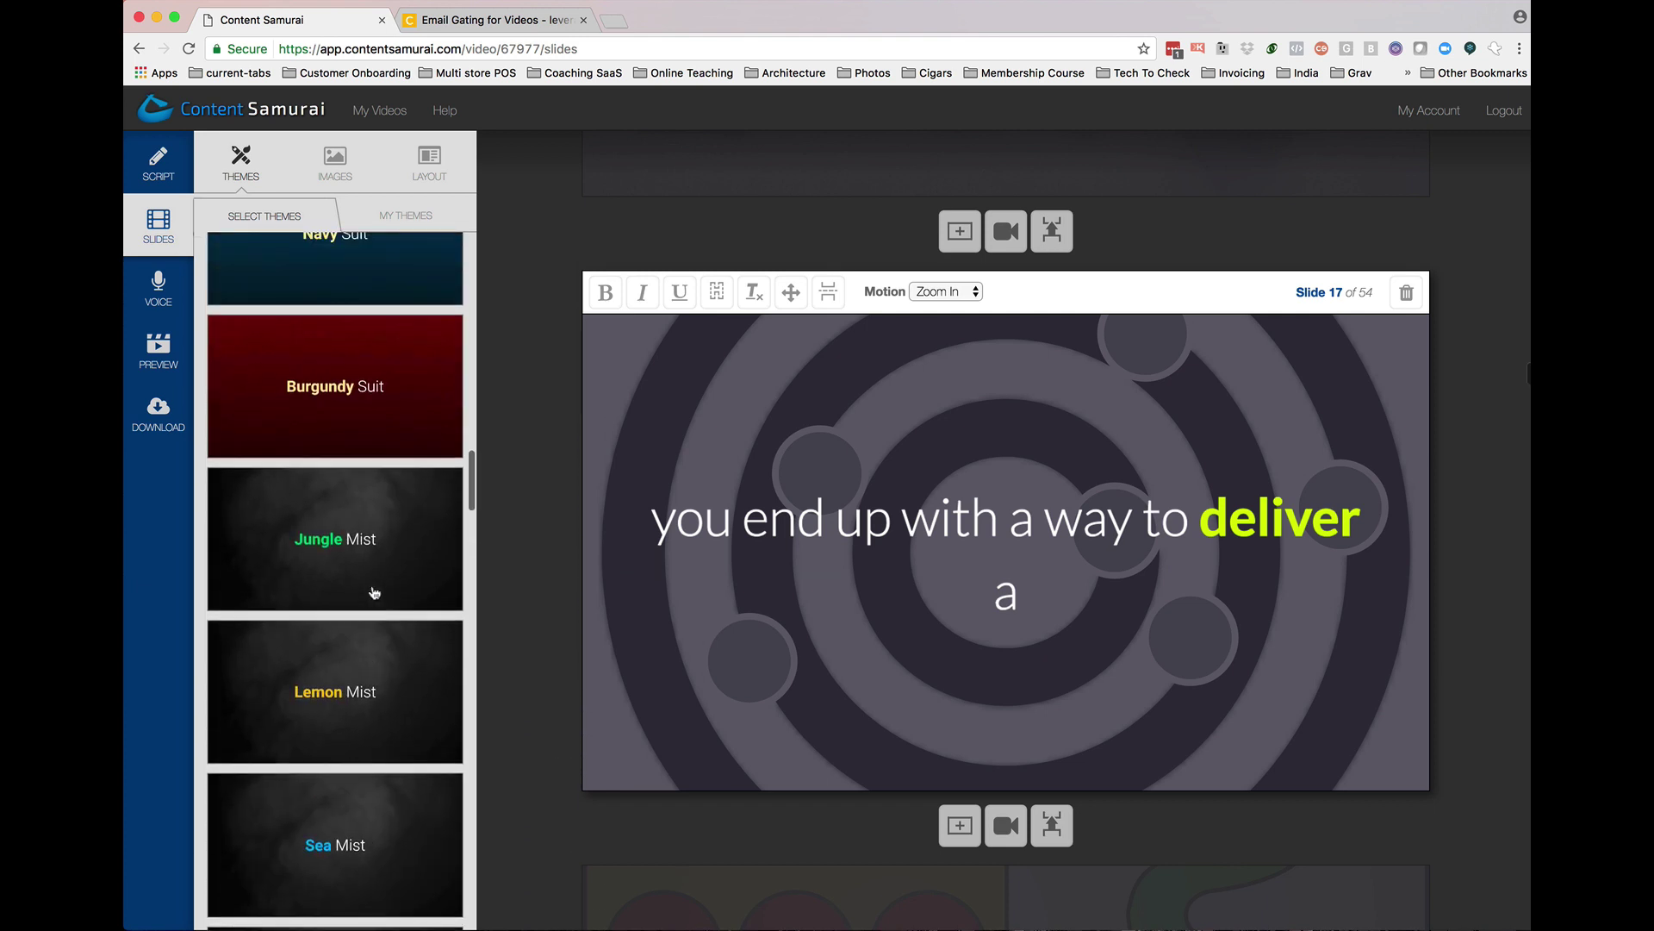
- Search images for 'decision' and set the shoe-store photo as slide 15's background
left_click(330, 164)
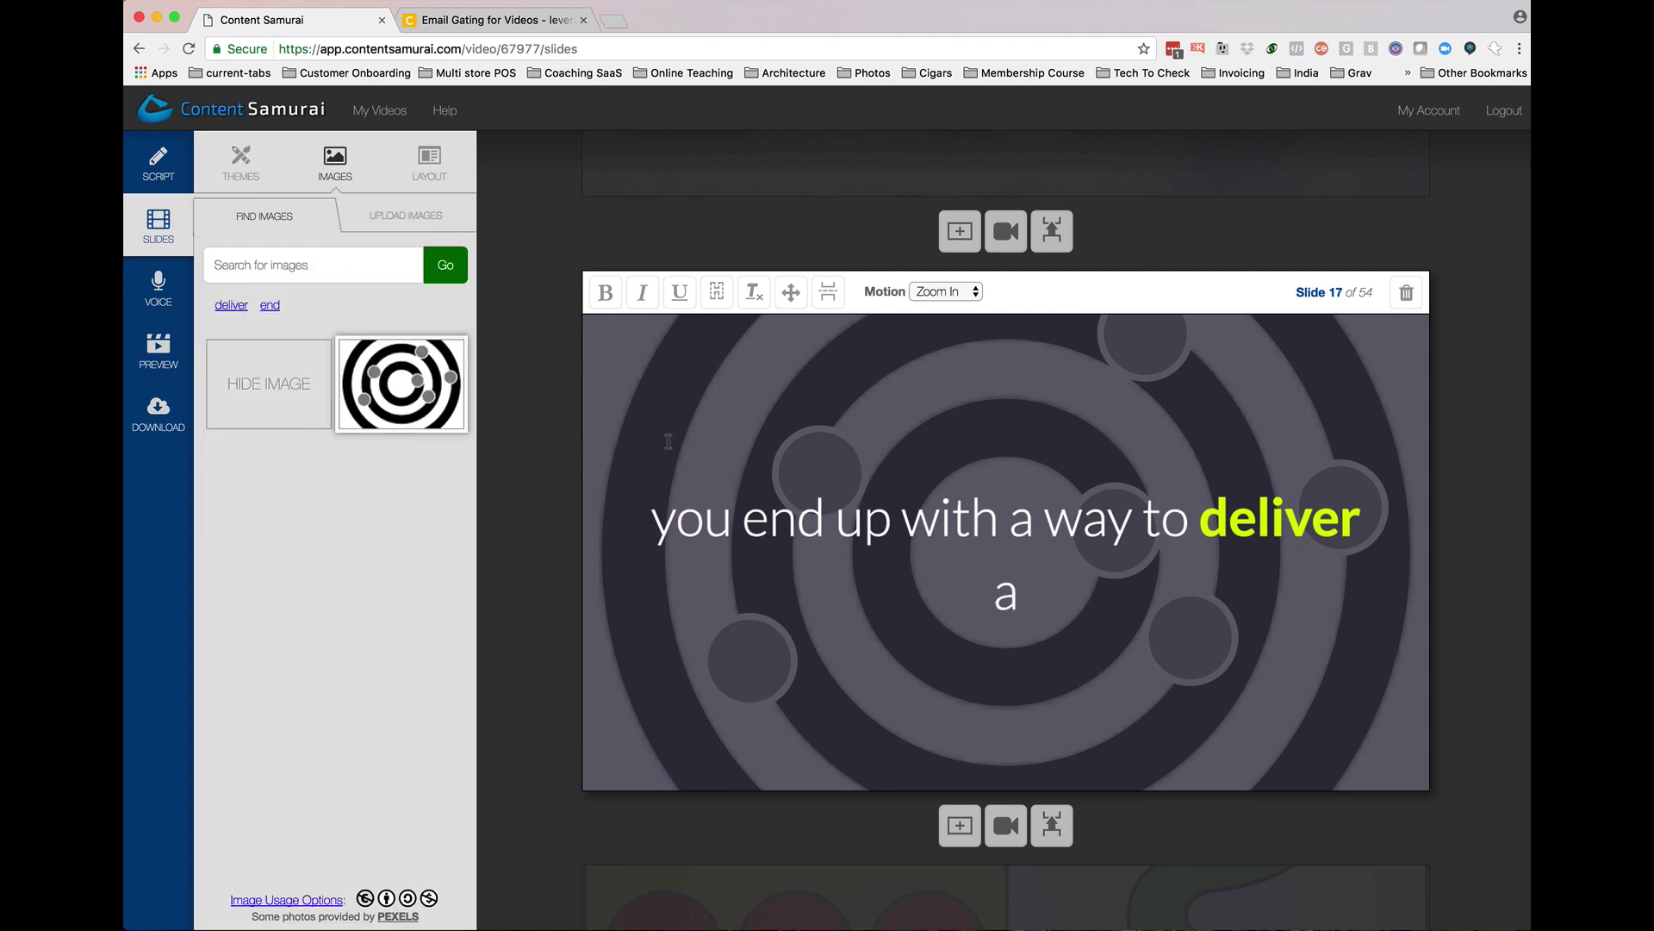
scroll(667, 441, "up", 10)
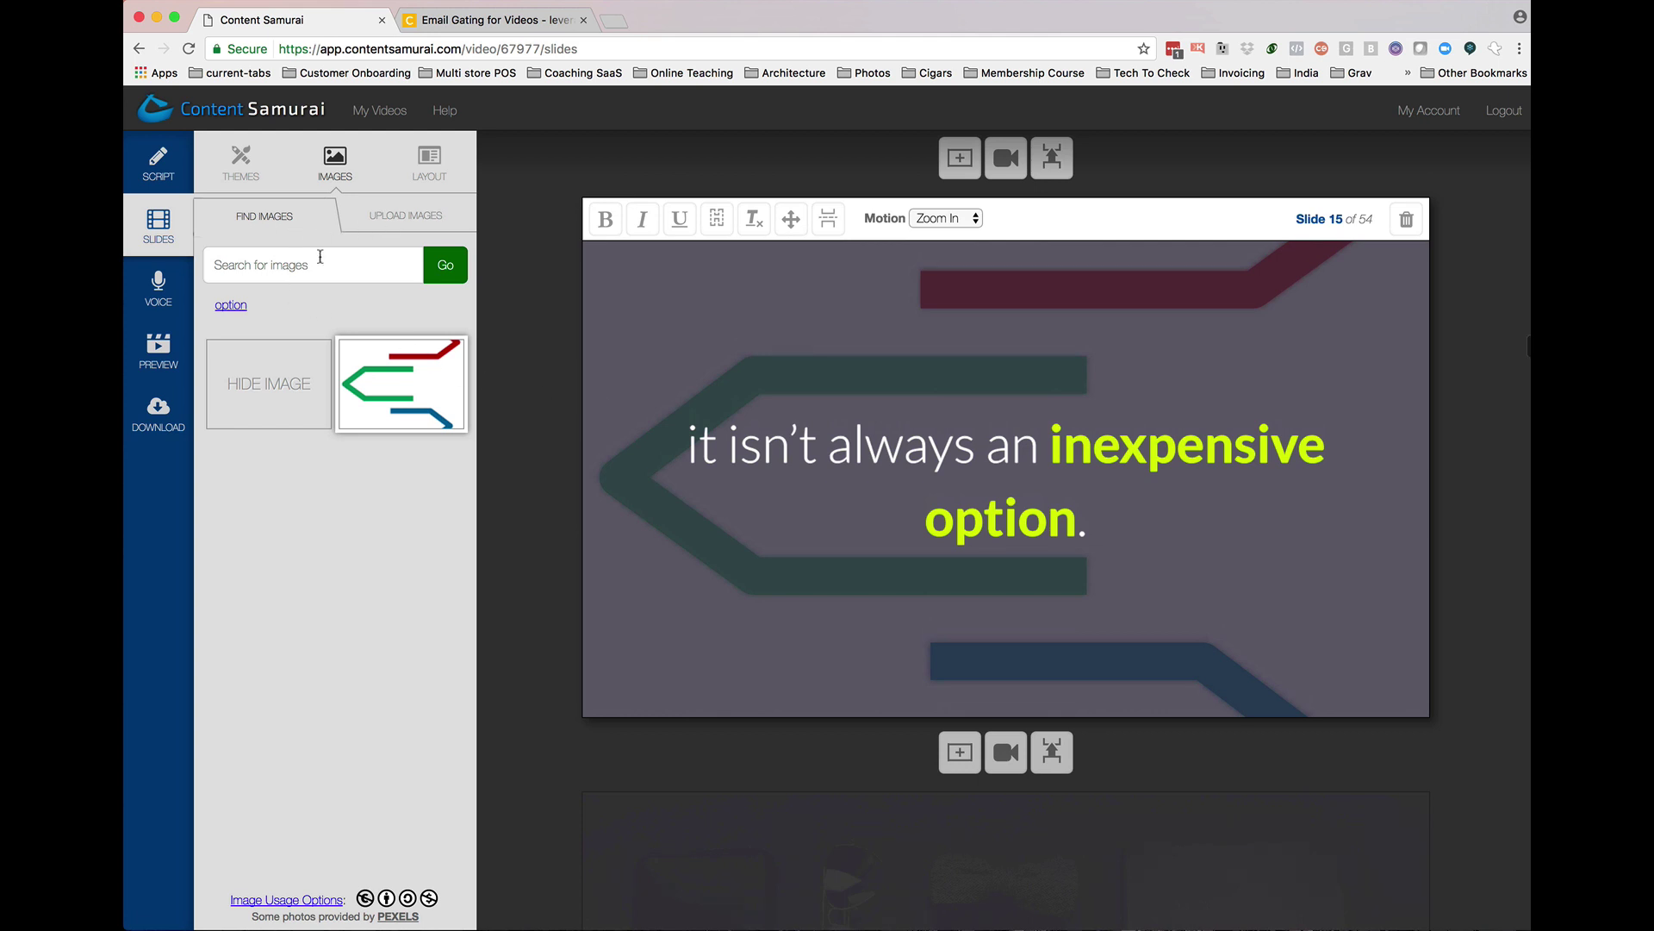
left_click(390, 226)
left_click(276, 222)
type("decision")
left_click(434, 274)
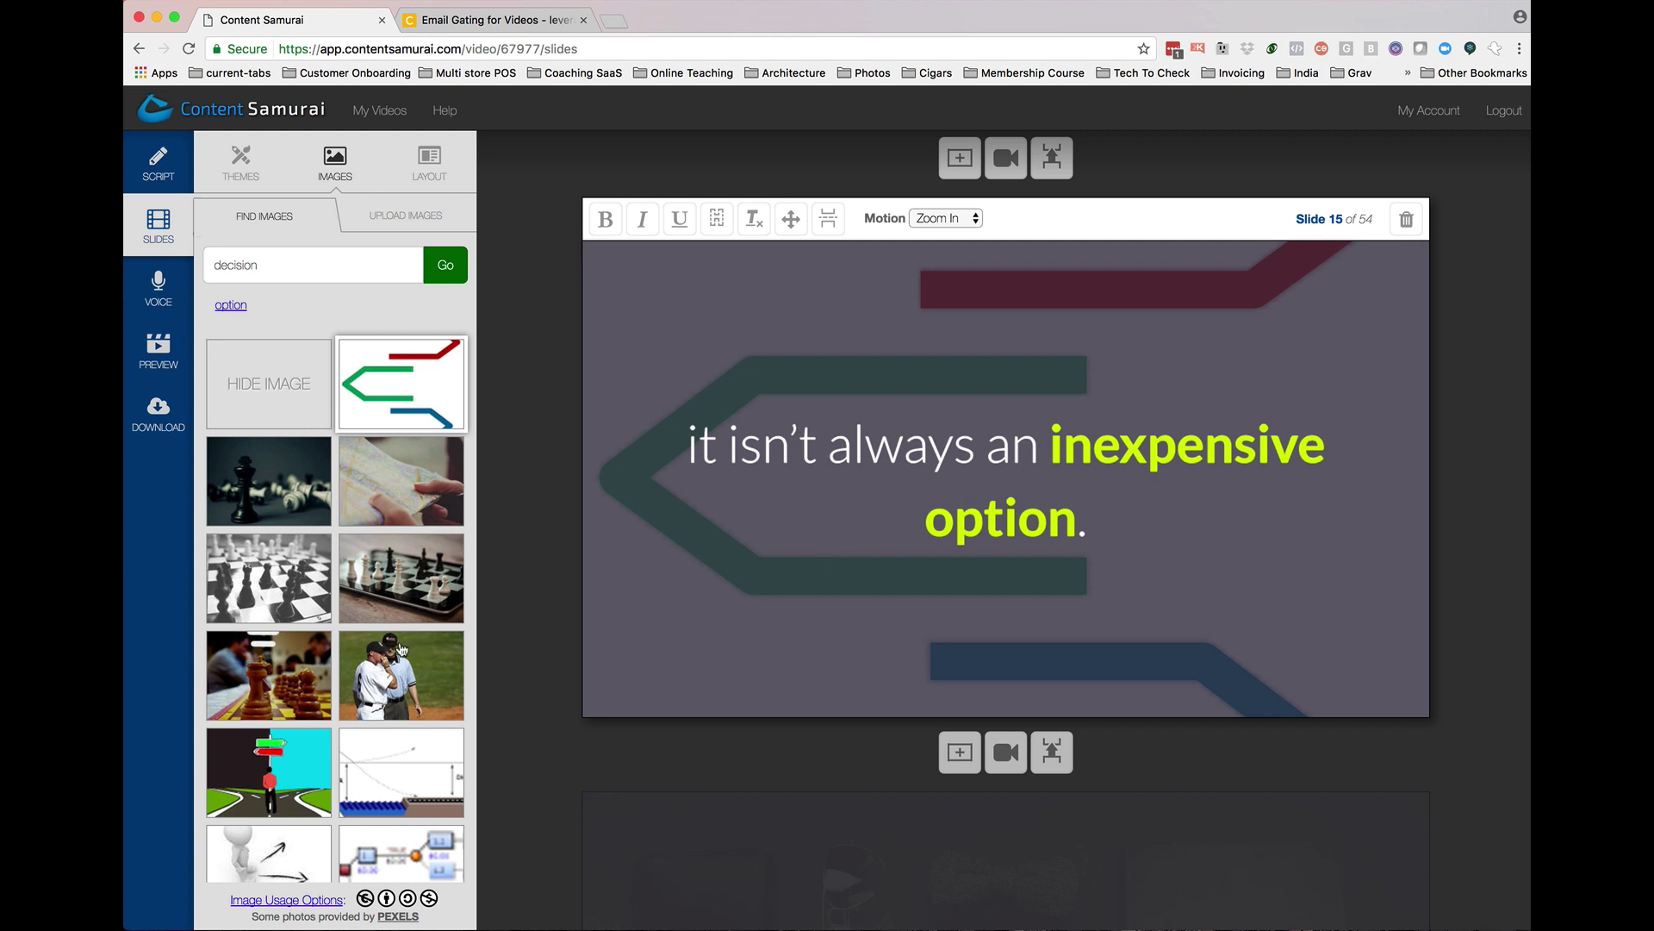
scroll(401, 649, "down", 3)
scroll(402, 648, "down", 3)
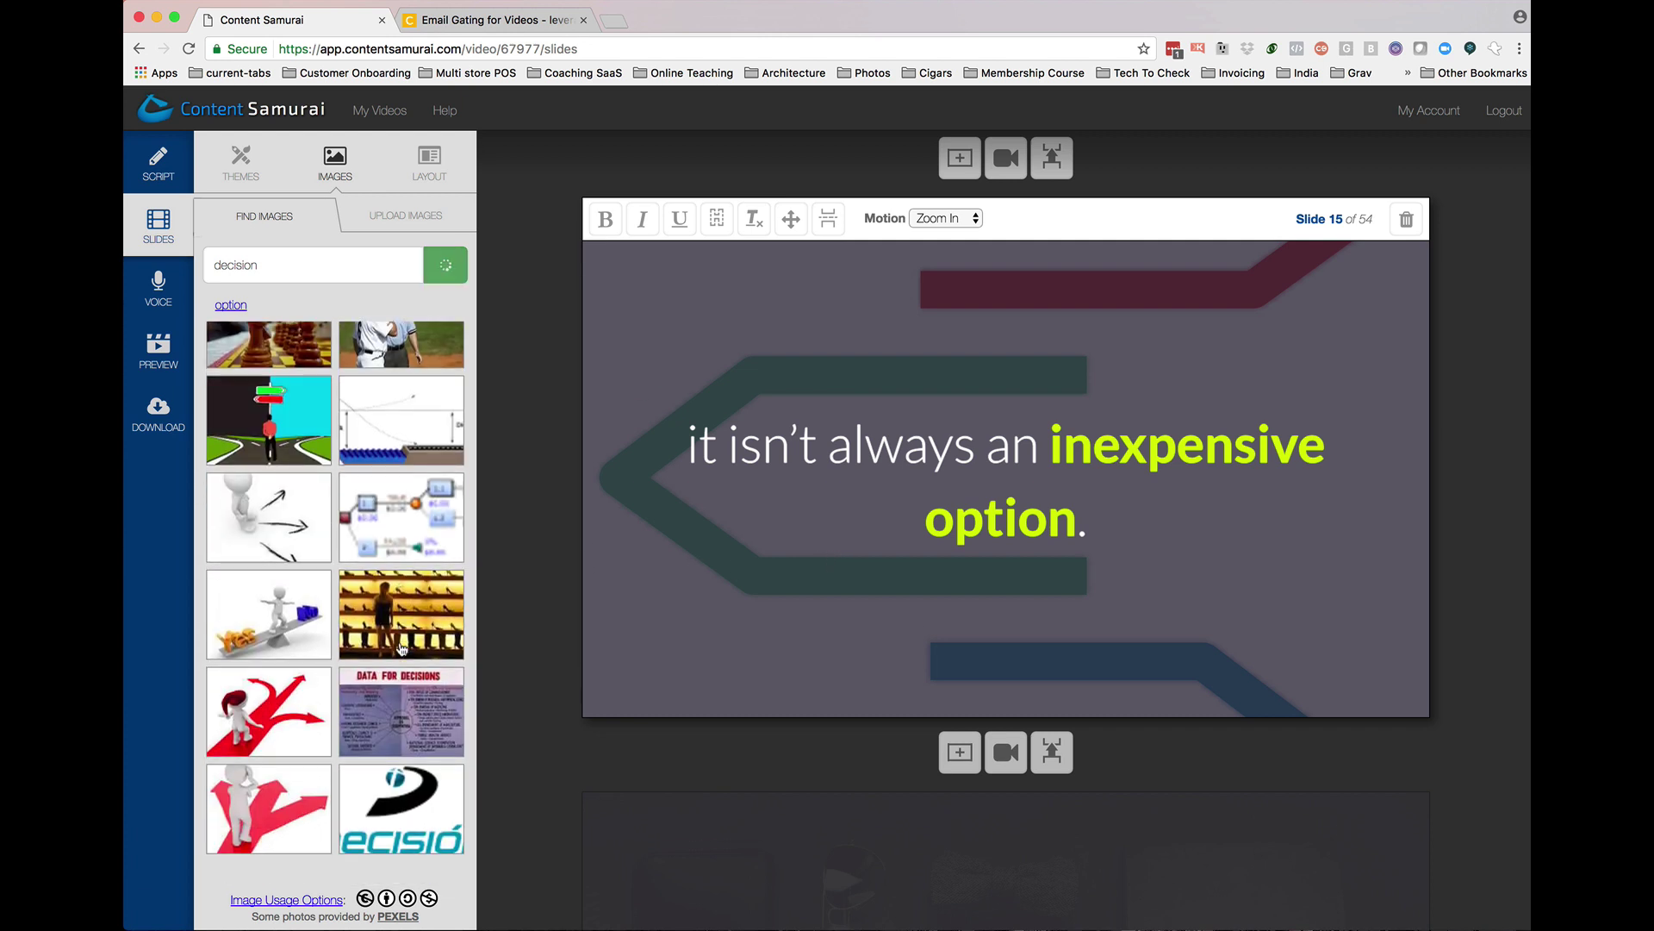
left_click(401, 649)
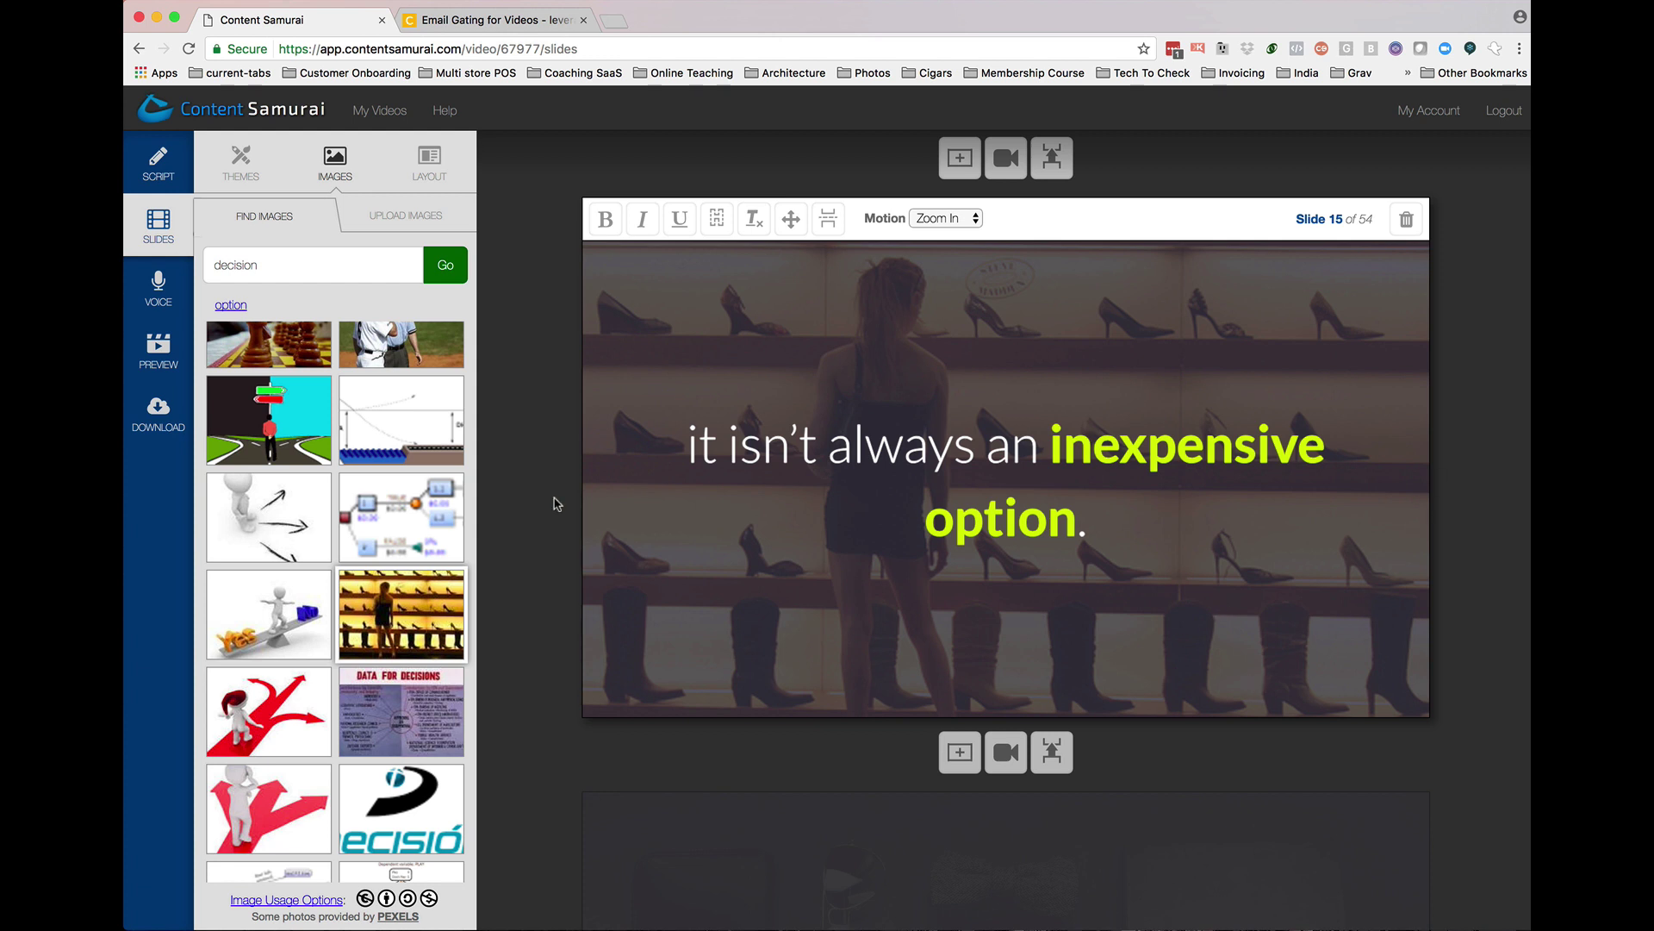
left_click(160, 304)
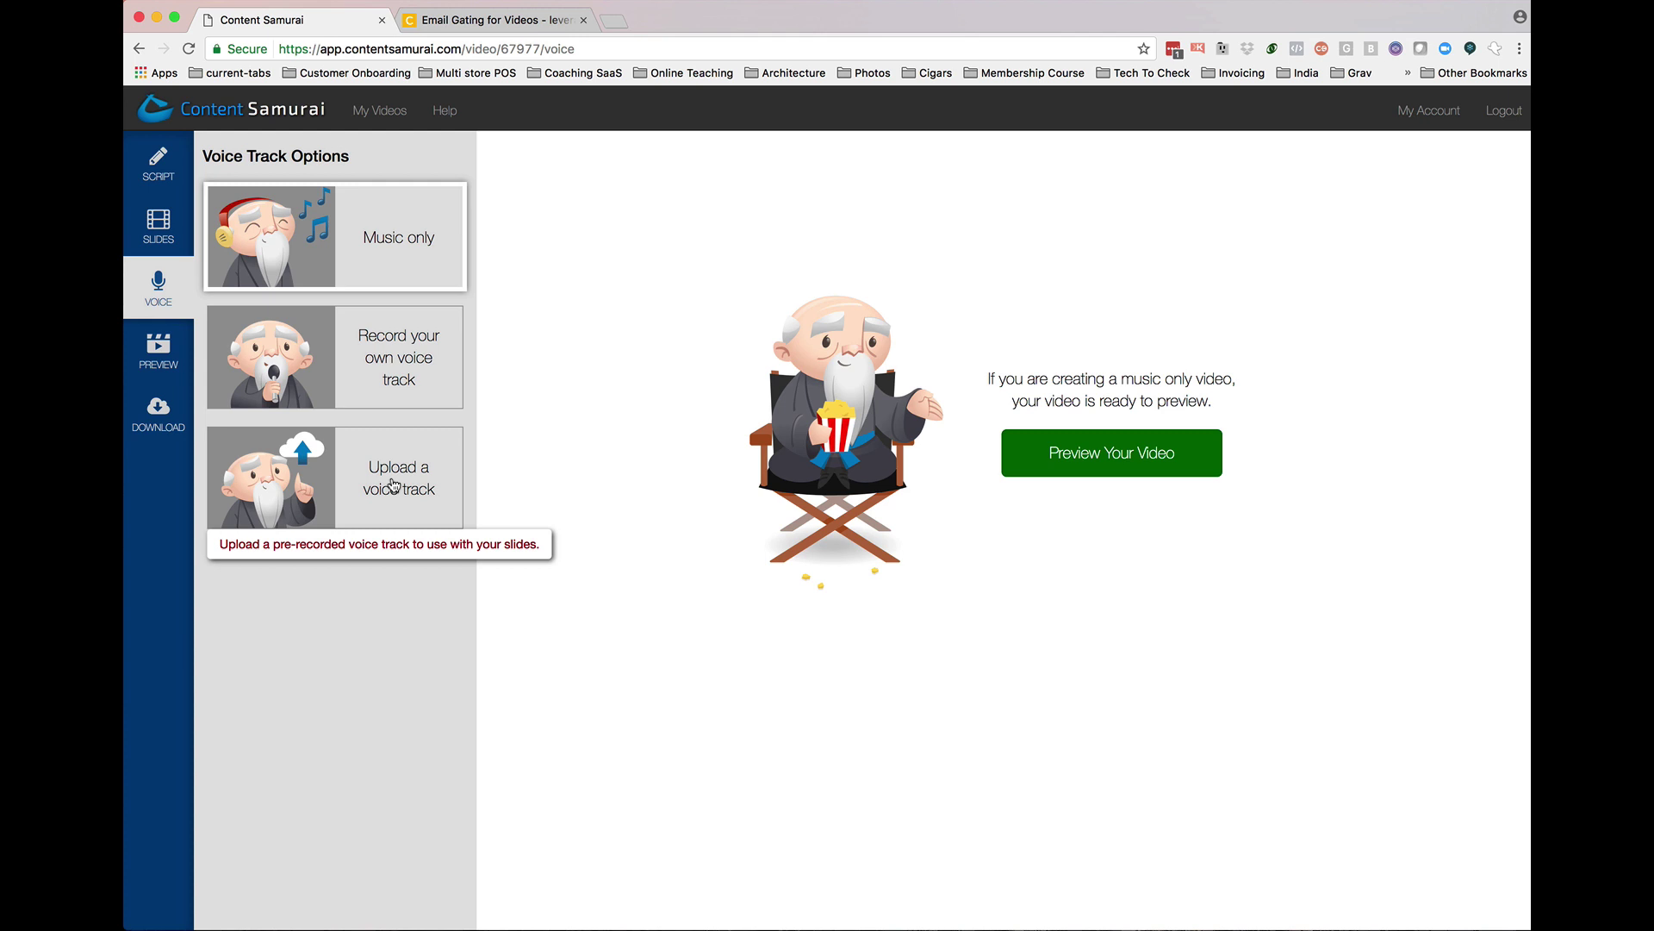
- Go to the Preview page to generate slide timing for the video
left_click(158, 361)
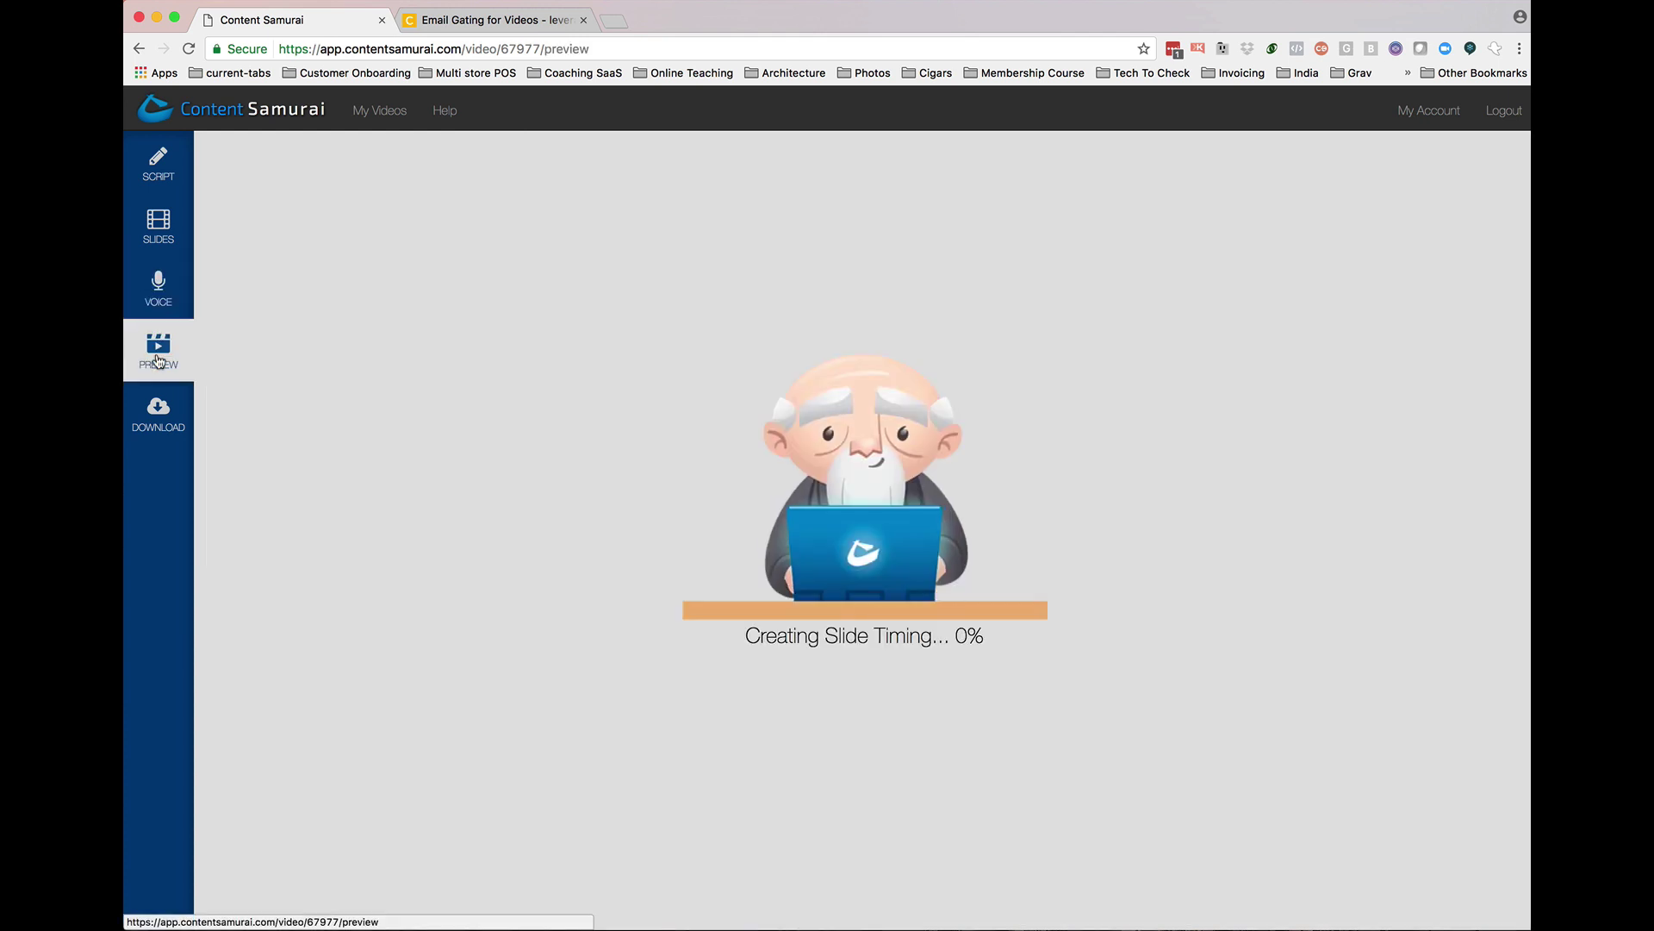